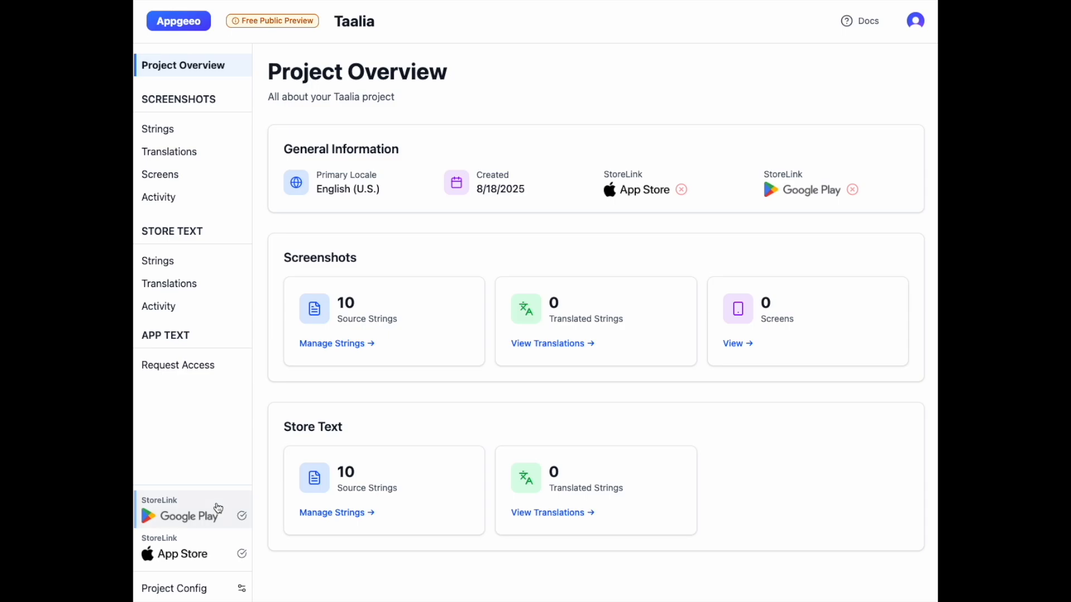
- Start a Google Play Console connection with the nickname Taalia-PSC and the bundle ID dev.empirical.Taalia
{"action": "left_click", "coordinate": [218, 508]}
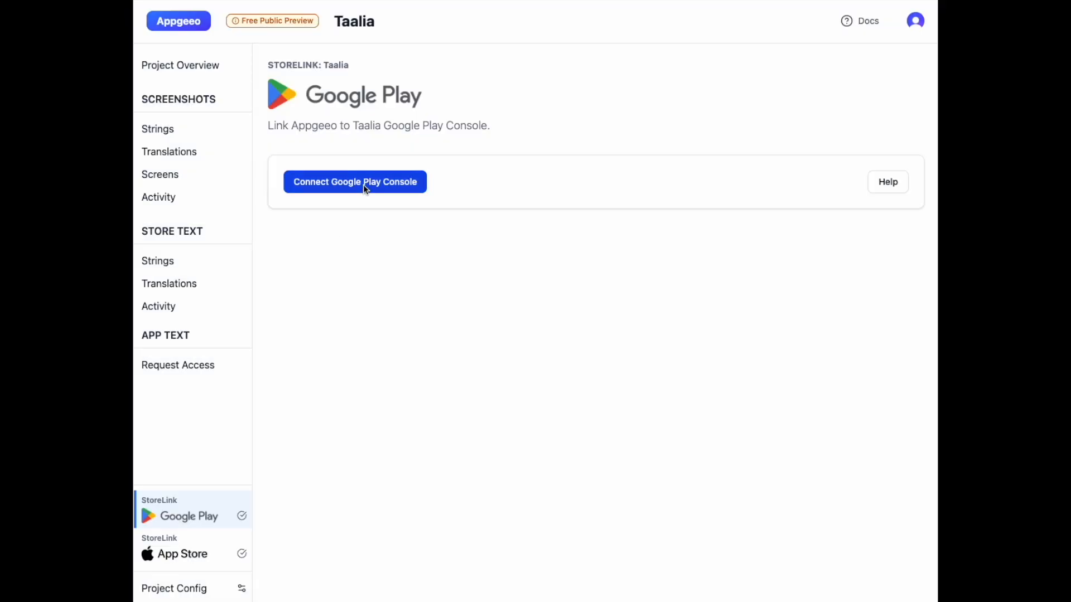
{"action": "left_click", "coordinate": [366, 187]}
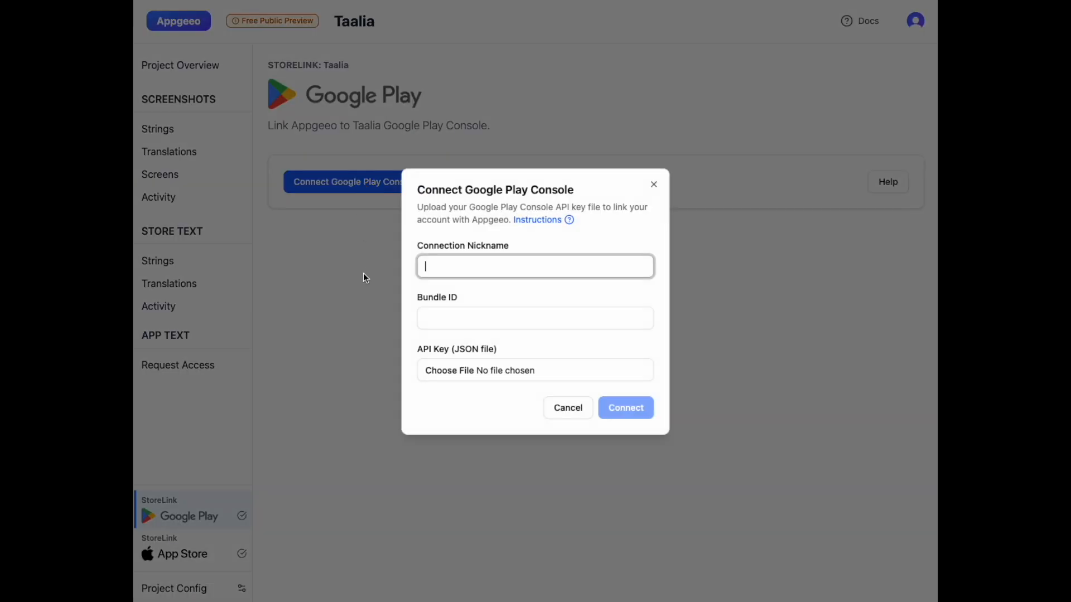
{"action": "type", "text": "Taalia-PSC"}
{"action": "key", "text": "Tab"}
{"action": "type", "text": "dev."}
{"action": "key", "text": "Down"}
{"action": "key", "text": "Return"}
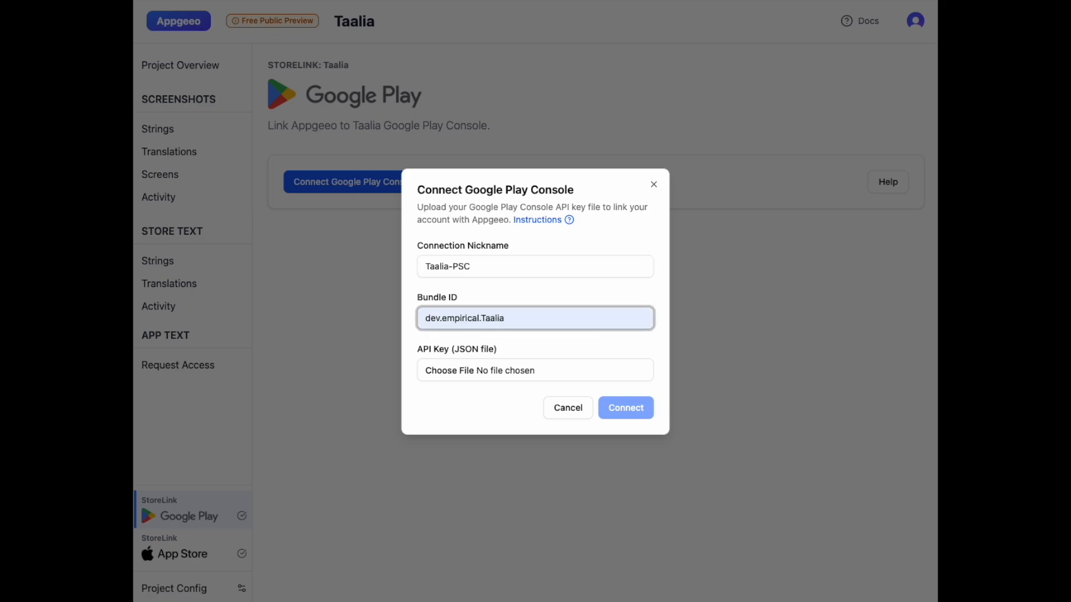
{"action": "key", "text": "Tab"}
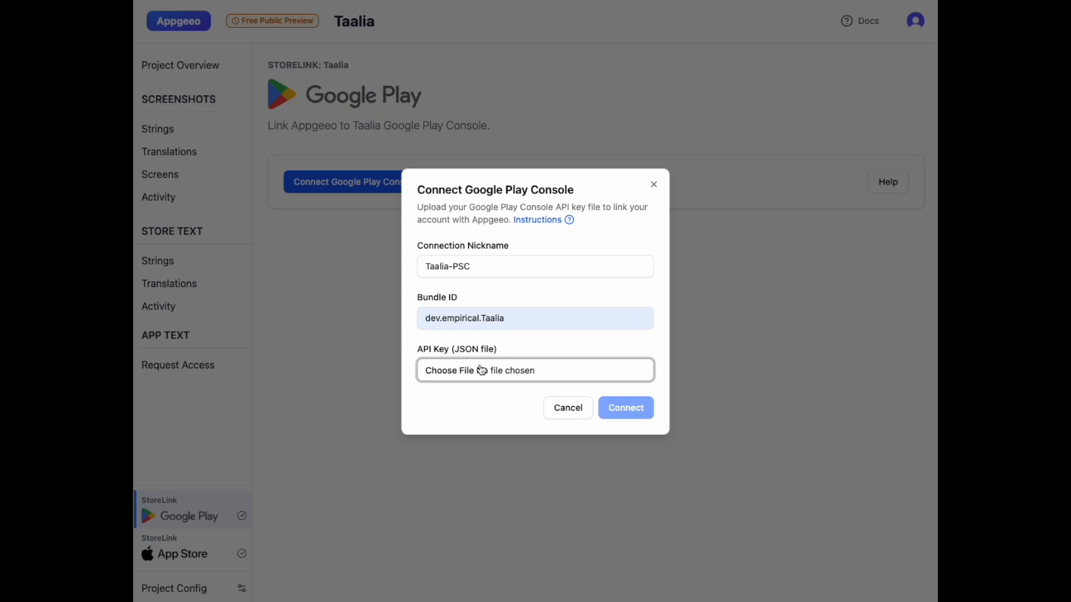
- Attach the Google Play API key JSON file from the store_keys folder and complete the connection
{"action": "left_click", "coordinate": [520, 371]}
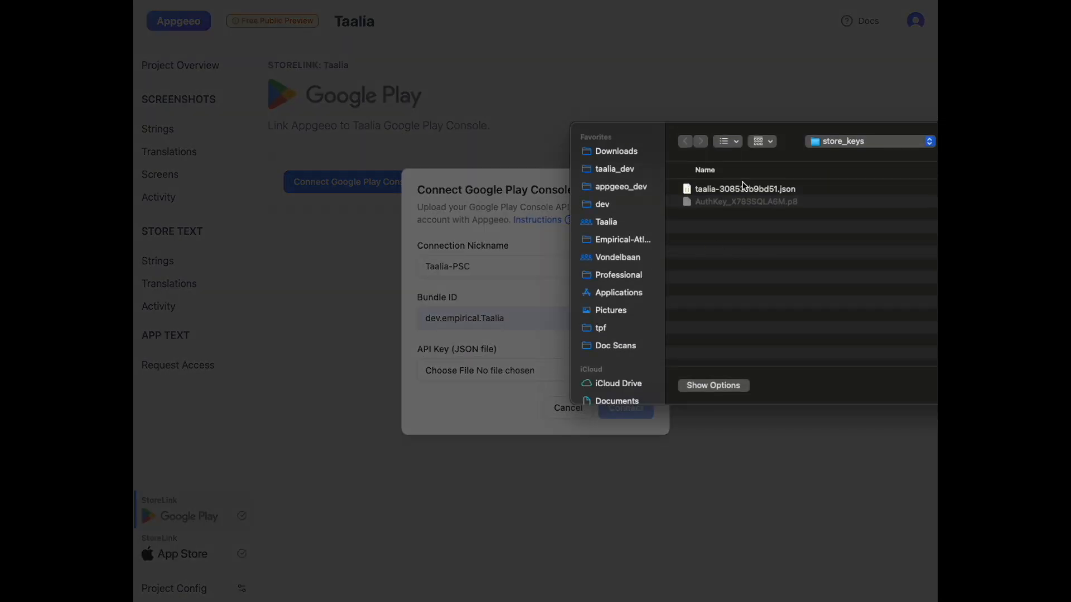
{"action": "left_click", "coordinate": [747, 188]}
{"action": "key", "text": "Return"}
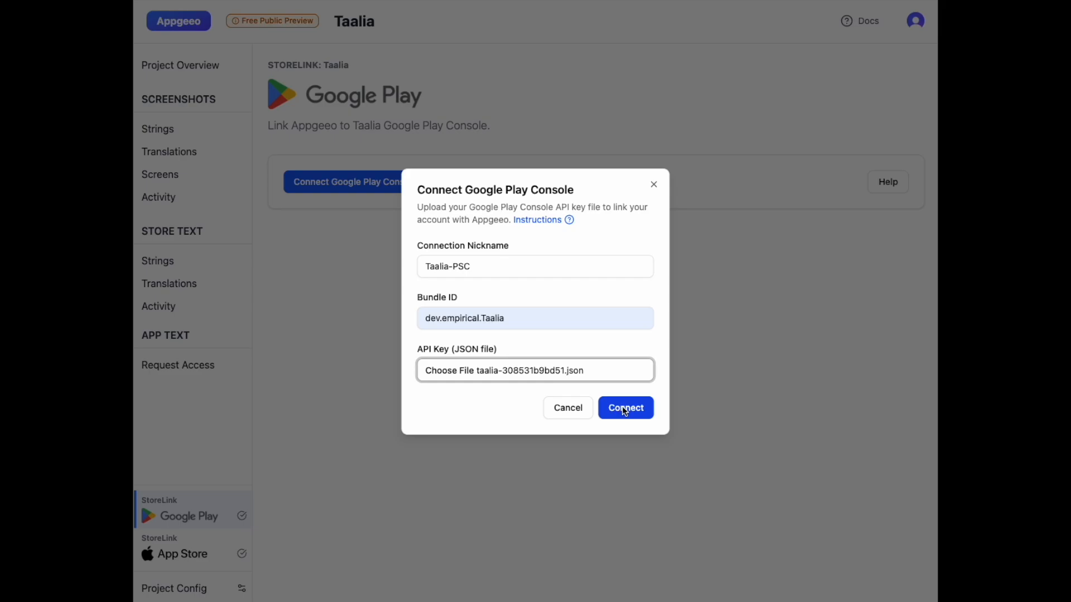
{"action": "left_click", "coordinate": [624, 412]}
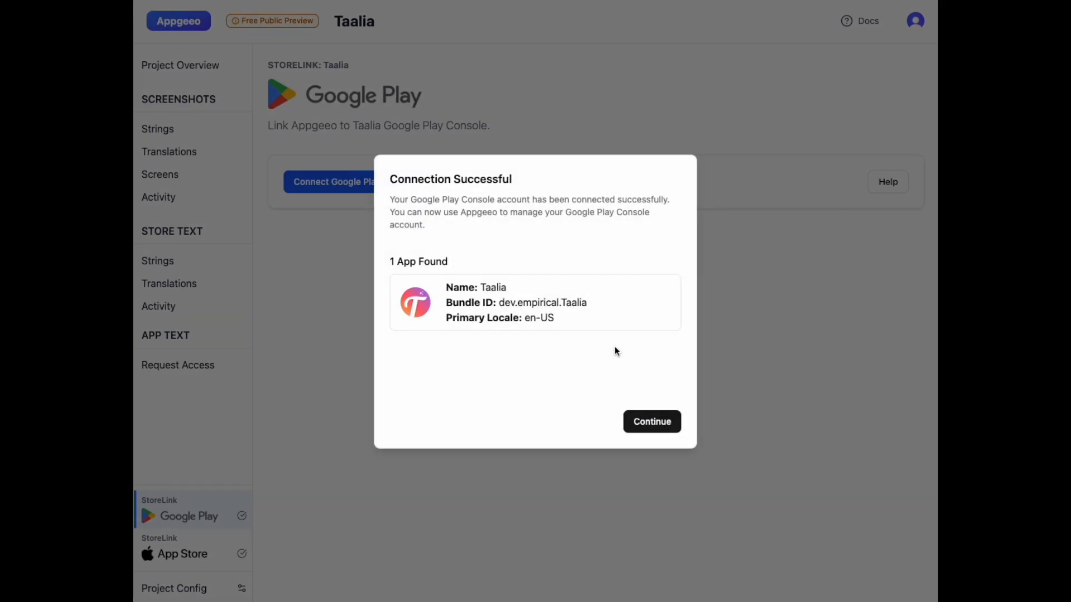
{"action": "left_click", "coordinate": [651, 426]}
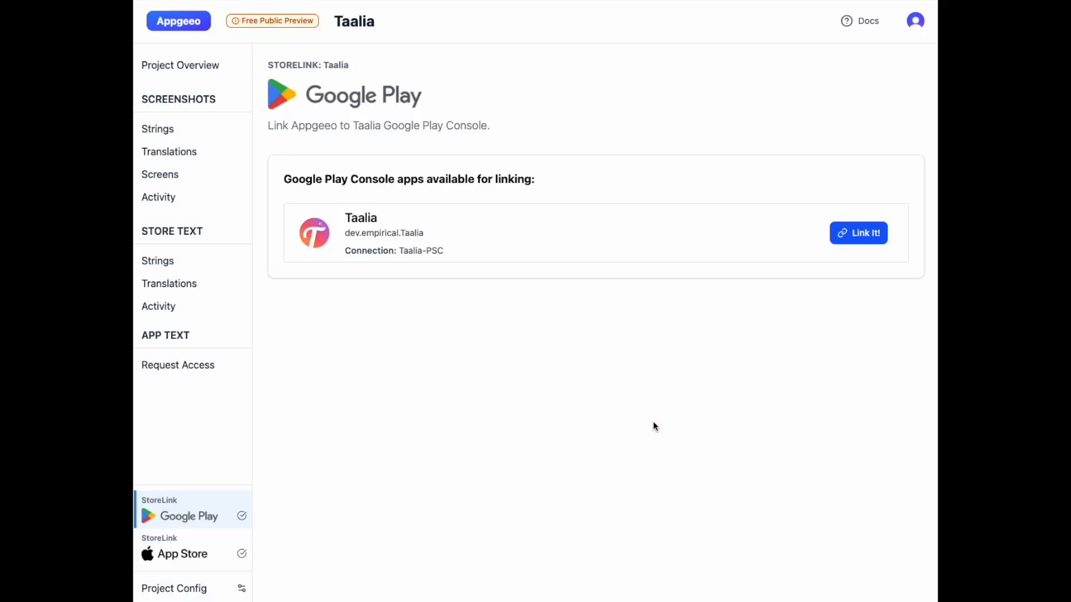
- Link the project to the Taalia app in Google Play Console and close the confirmation
{"action": "left_click", "coordinate": [865, 233]}
{"action": "left_click", "coordinate": [626, 359]}
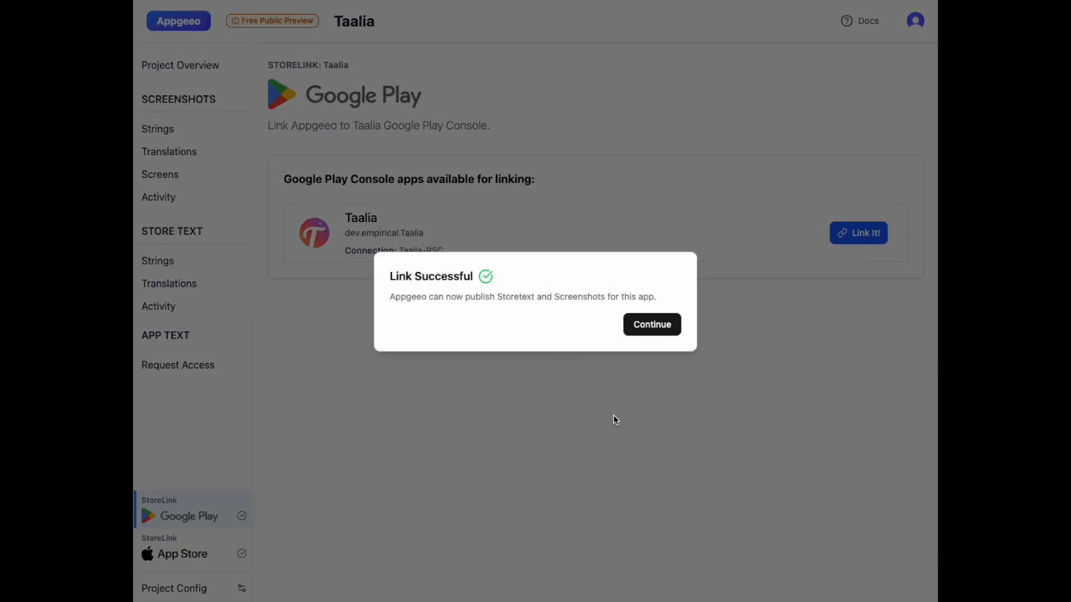
{"action": "left_click", "coordinate": [644, 326]}
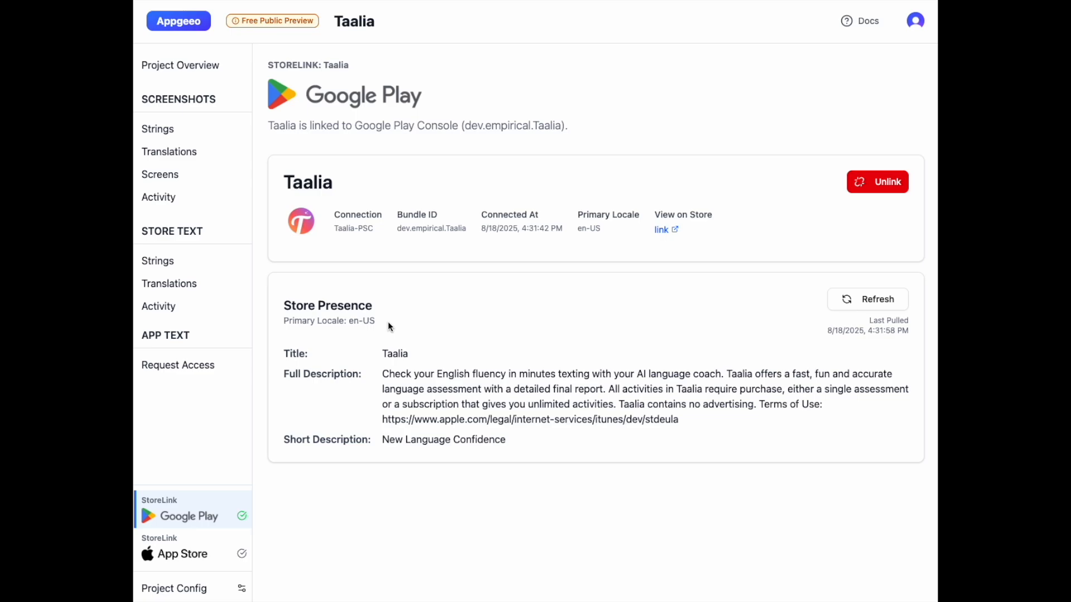
- Start an App Store connection and fill in the key ID and issuer ID from the saved entries
{"action": "left_click", "coordinate": [167, 558]}
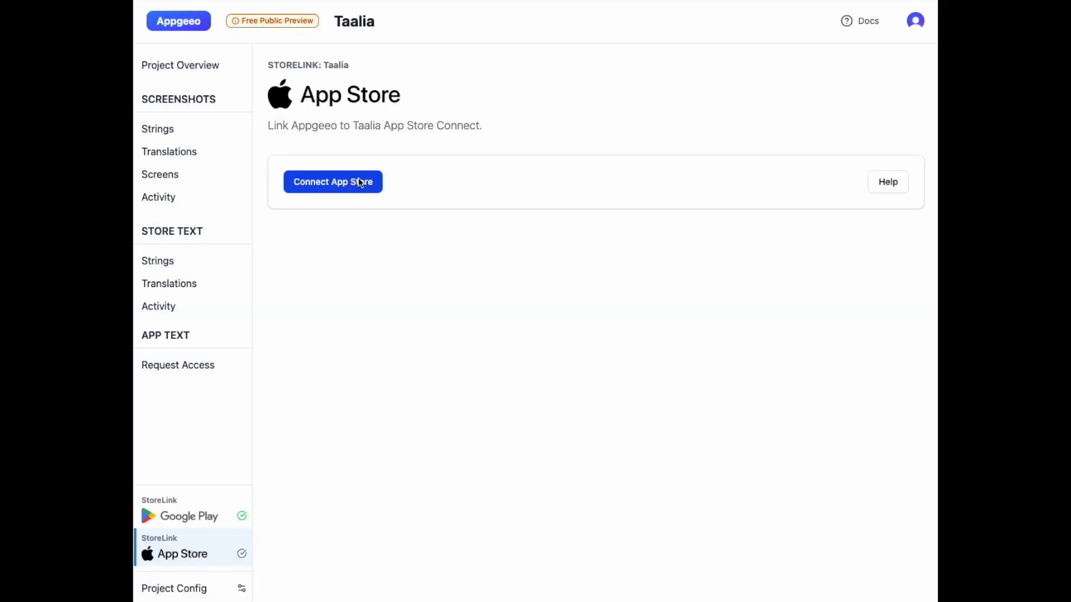
{"action": "left_click", "coordinate": [359, 183]}
{"action": "left_click", "coordinate": [469, 274]}
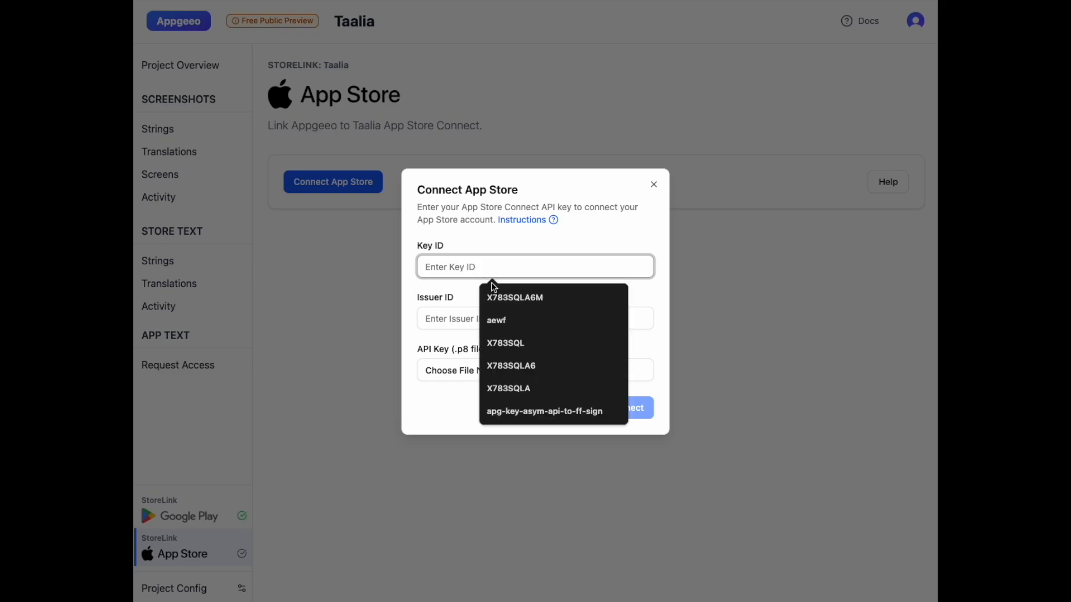
{"action": "left_click", "coordinate": [490, 294]}
{"action": "left_click", "coordinate": [484, 322]}
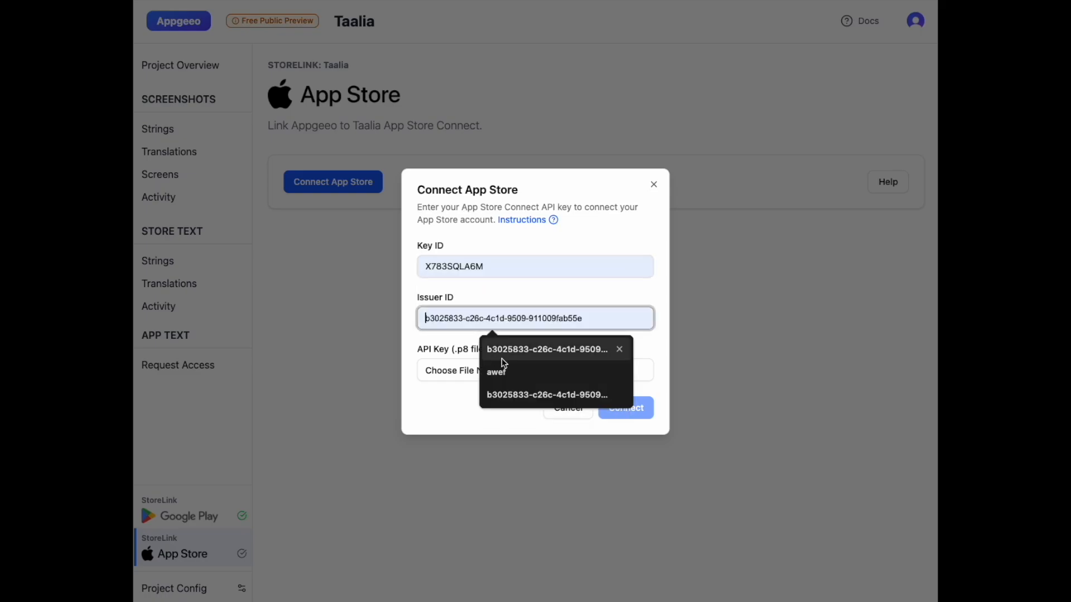
{"action": "left_click", "coordinate": [531, 357]}
- Attach the App Store Connect .p8 API key file and complete the connection
{"action": "left_click", "coordinate": [474, 373]}
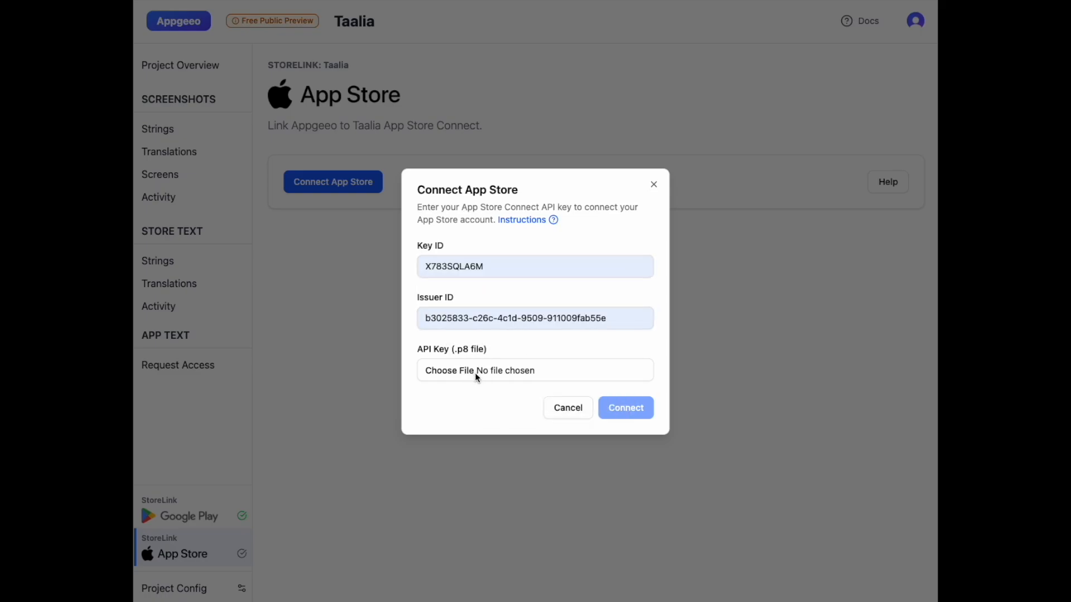
{"action": "double_click", "coordinate": [720, 205]}
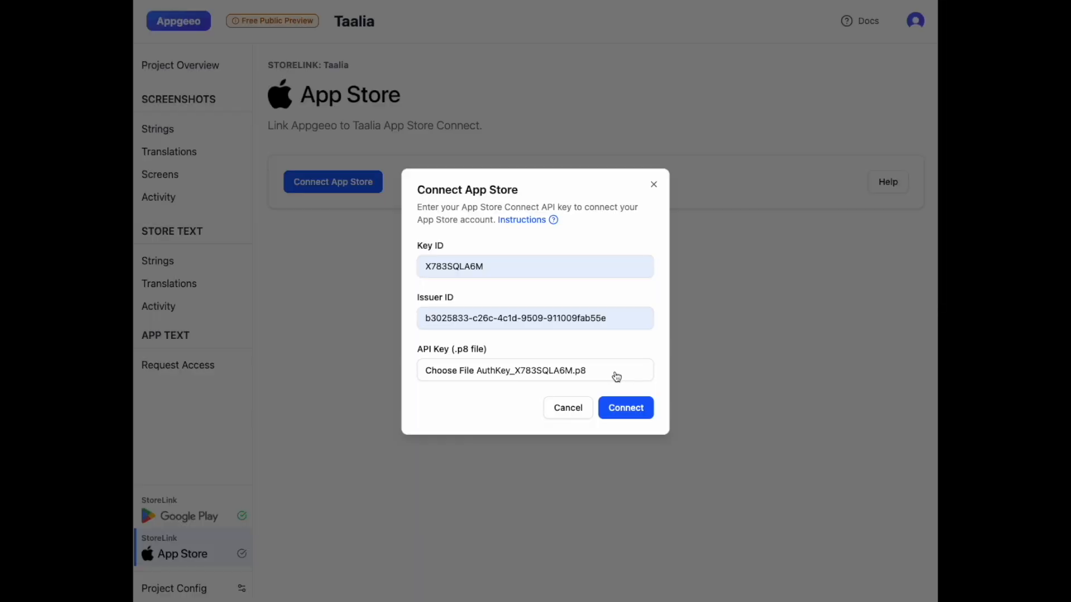
{"action": "left_click", "coordinate": [621, 410]}
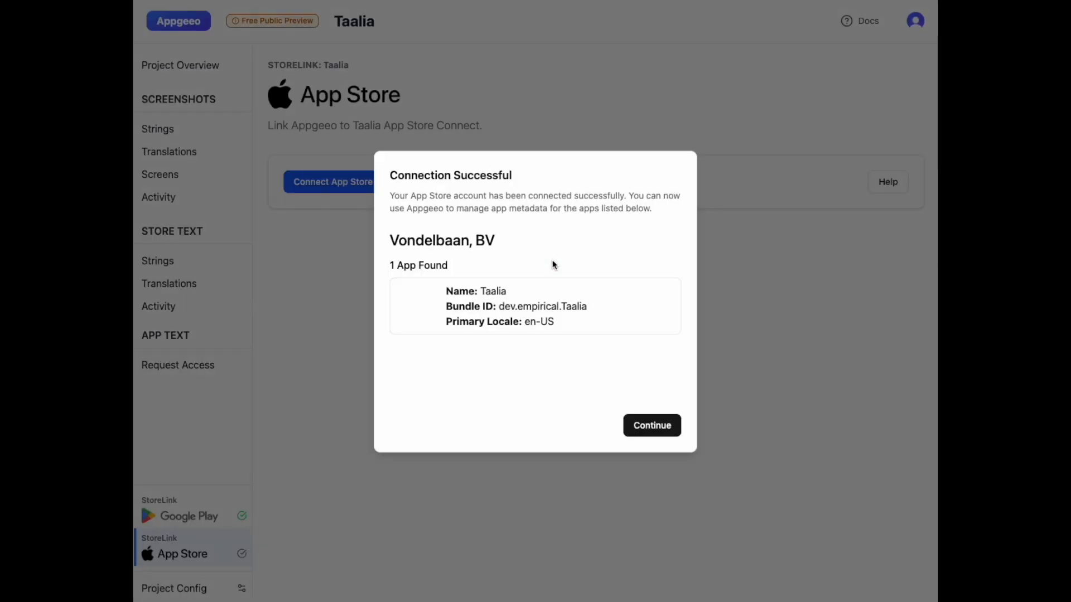
{"action": "left_click", "coordinate": [651, 426]}
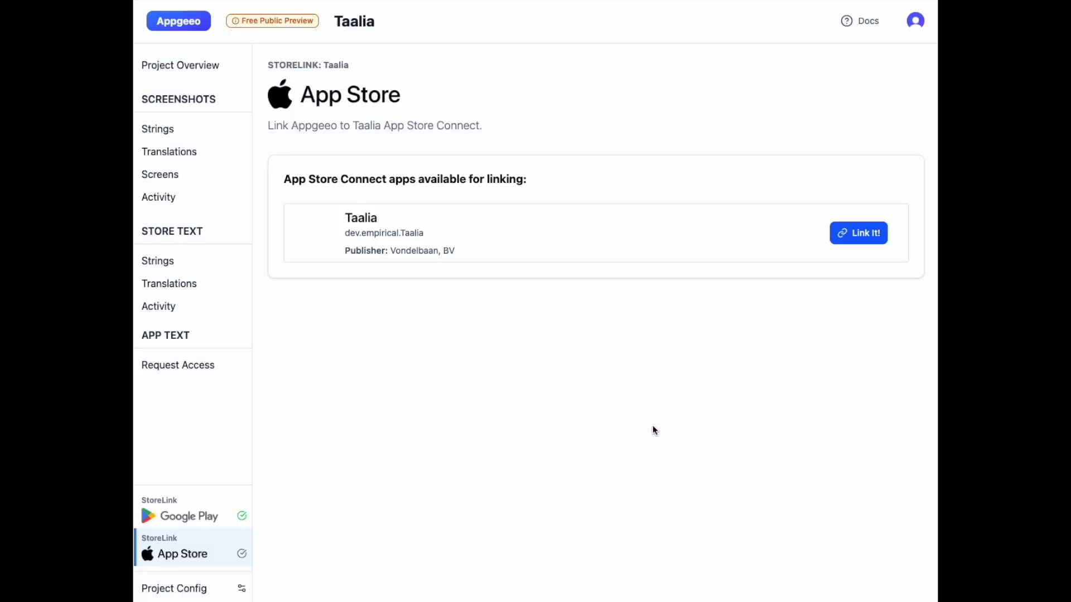
- Link the project to the Taalia app in App Store Connect and look through its store presence details
{"action": "left_click", "coordinate": [863, 242]}
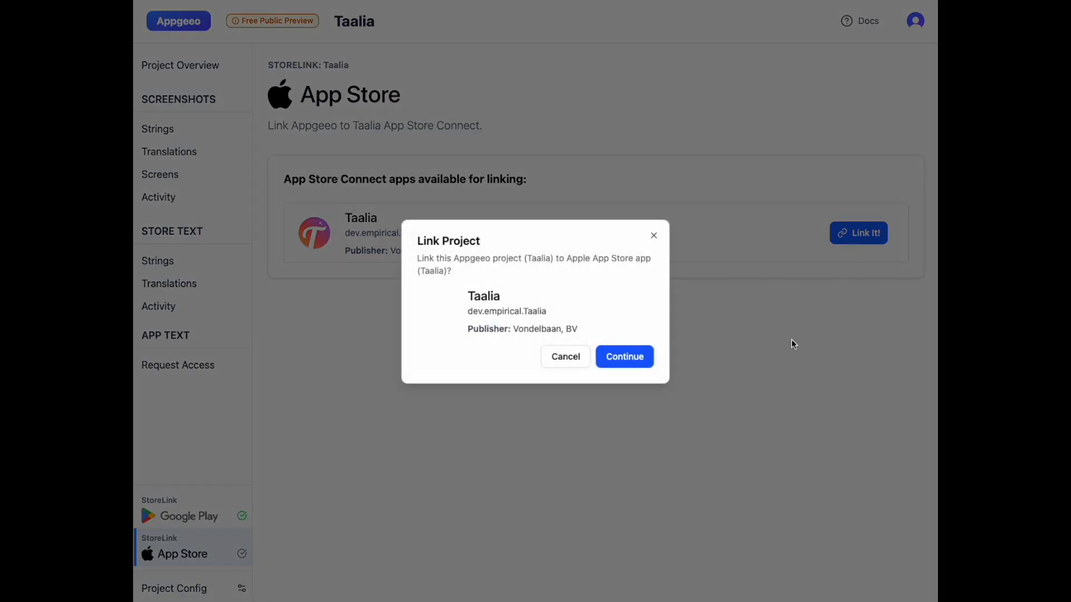
{"action": "left_click", "coordinate": [627, 359]}
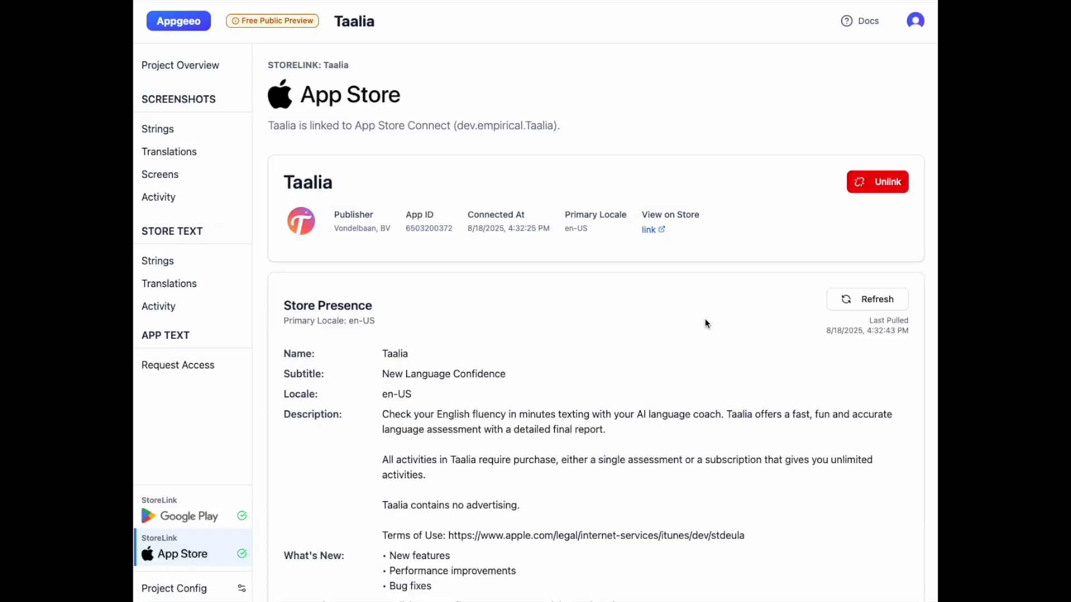
{"action": "scroll", "coordinate": [673, 397], "scroll_direction": "down", "scroll_amount": 1}
{"action": "scroll", "coordinate": [672, 397], "scroll_direction": "down", "scroll_amount": 2}
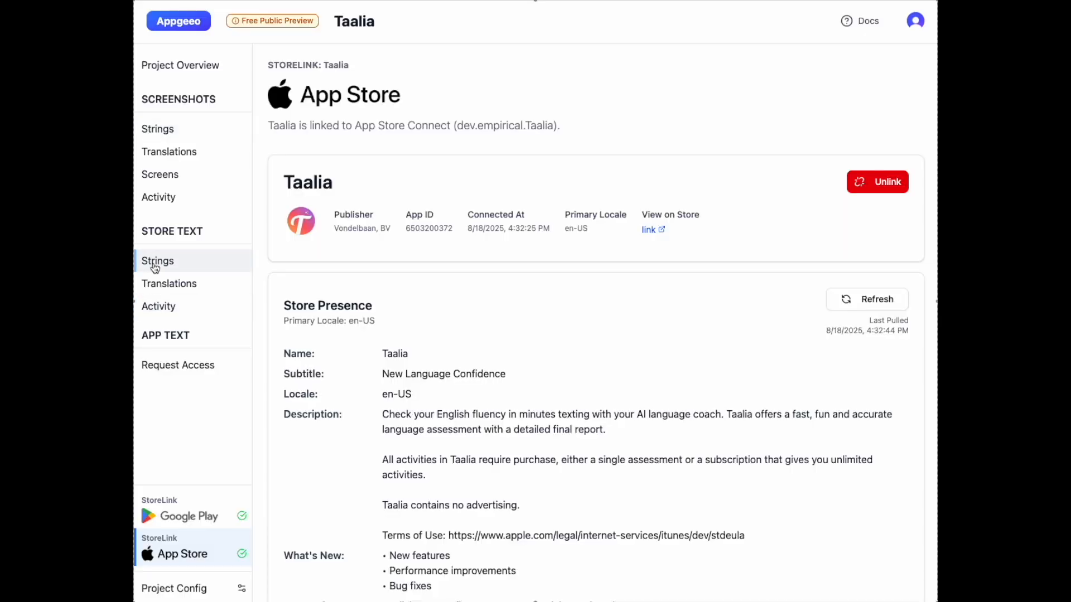
- Open the store text strings, look over the string list for the individual stores and return to showing both
{"action": "left_click", "coordinate": [156, 262]}
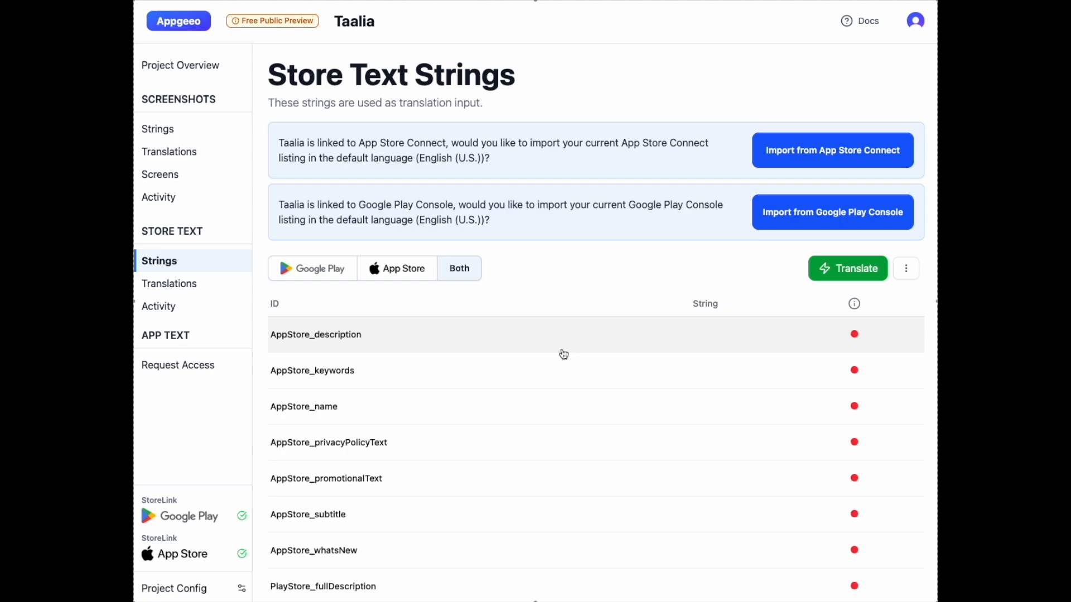
{"action": "scroll", "coordinate": [667, 519], "scroll_direction": "down", "scroll_amount": 2}
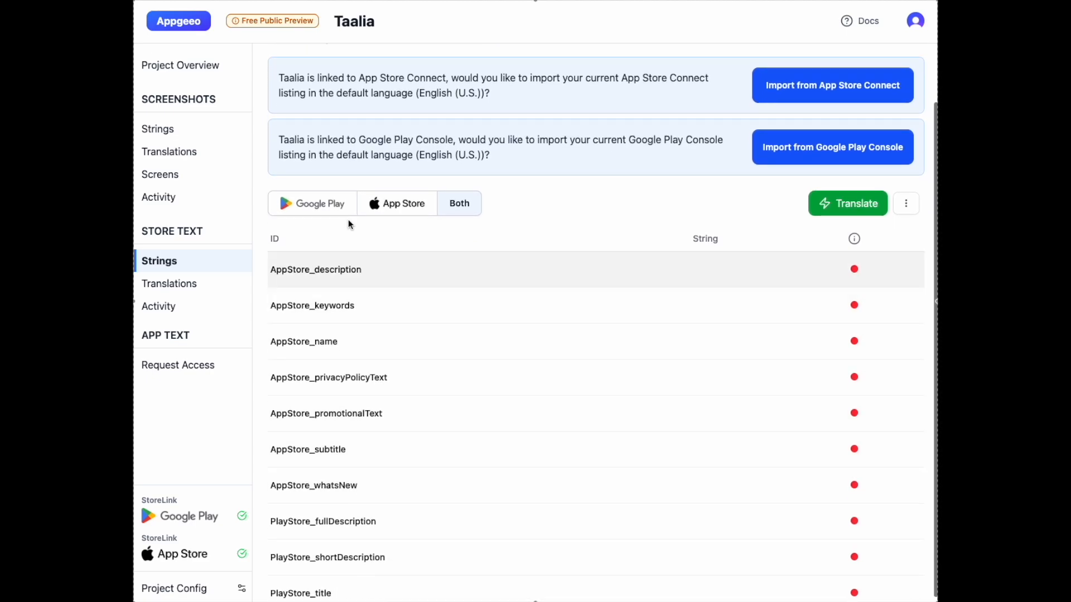
{"action": "scroll", "coordinate": [379, 206], "scroll_direction": "up", "scroll_amount": 2}
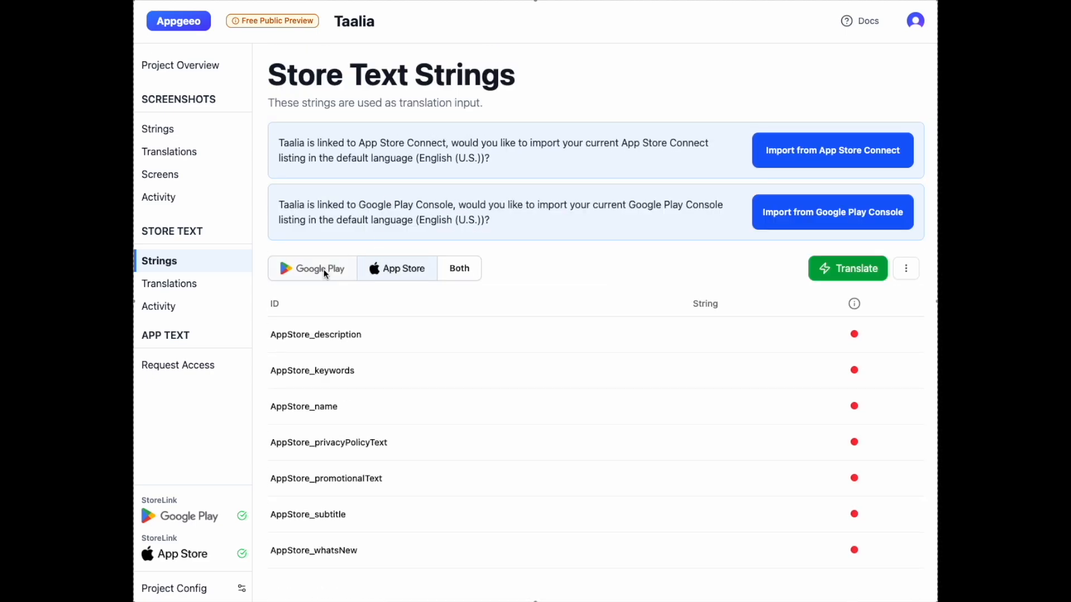
{"action": "left_click", "coordinate": [460, 270]}
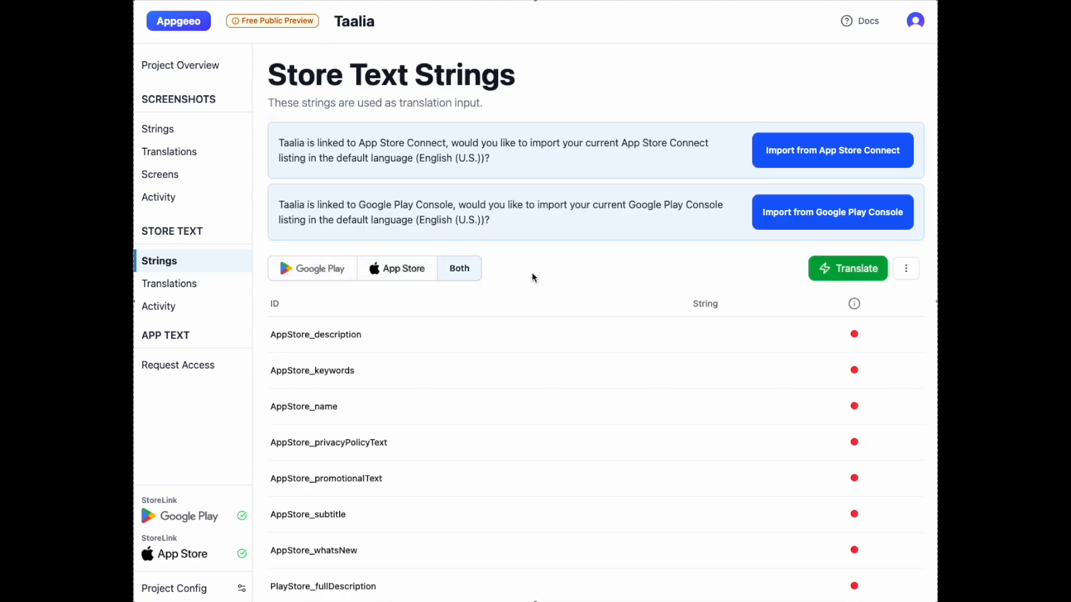
- Import the current App Store Connect listing into the store text strings and show only the App Store strings
{"action": "left_click", "coordinate": [844, 158]}
{"action": "left_click", "coordinate": [654, 341]}
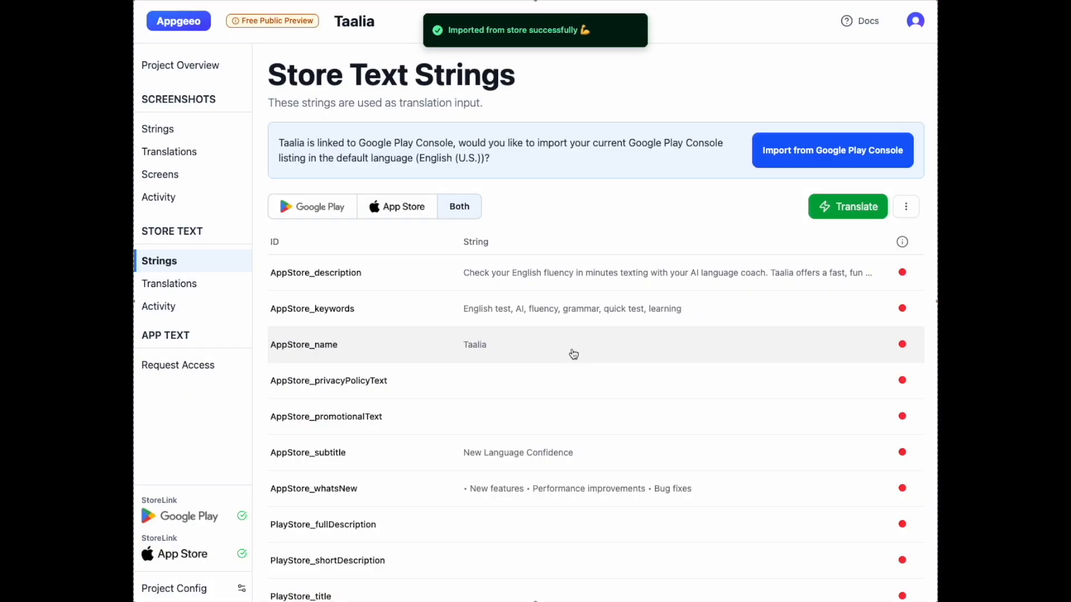
{"action": "left_click", "coordinate": [405, 210]}
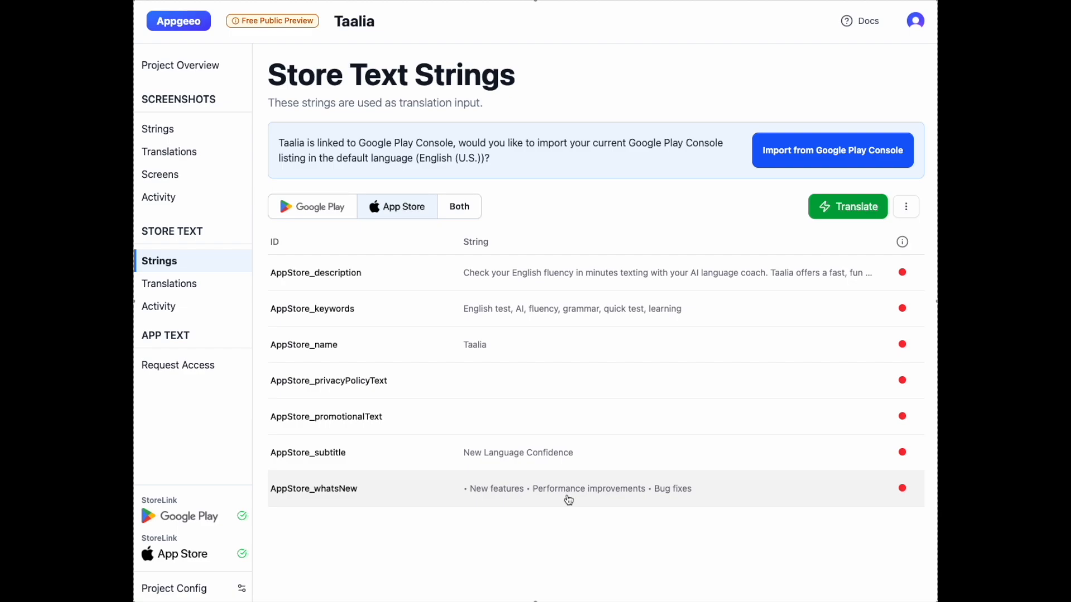
- Show only the Google Play strings and import the current Google Play Console listing into them
{"action": "left_click", "coordinate": [312, 207]}
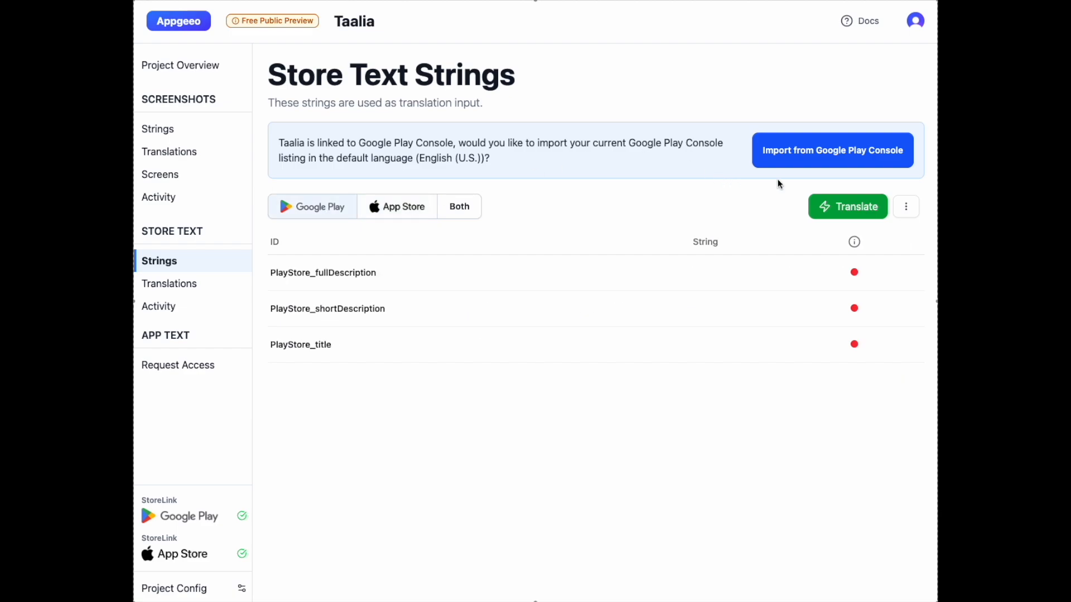
{"action": "left_click", "coordinate": [777, 149]}
{"action": "left_click", "coordinate": [628, 341]}
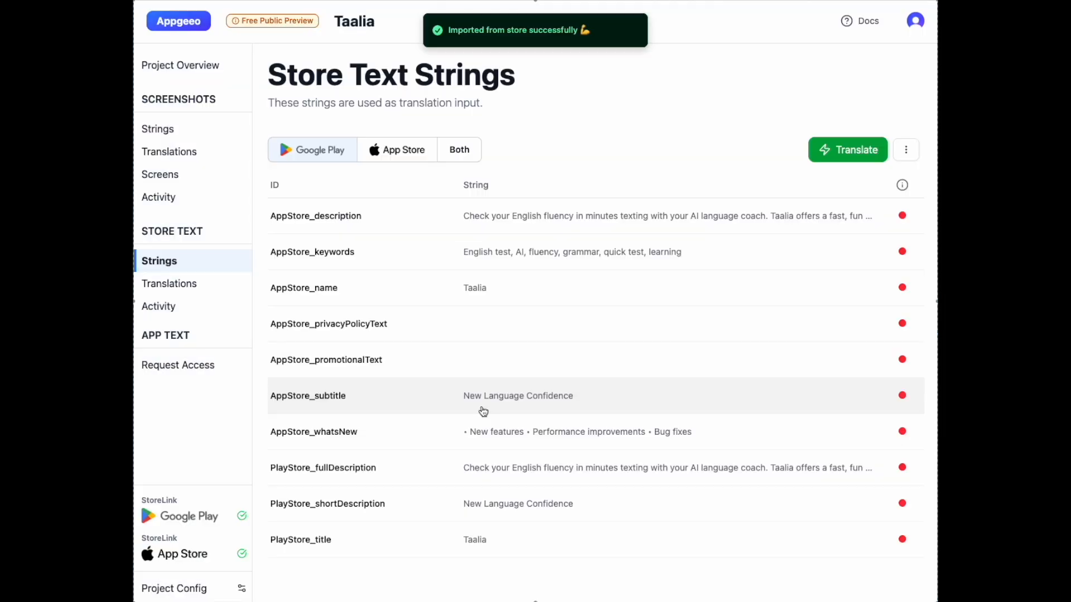
{"action": "left_click", "coordinate": [335, 151]}
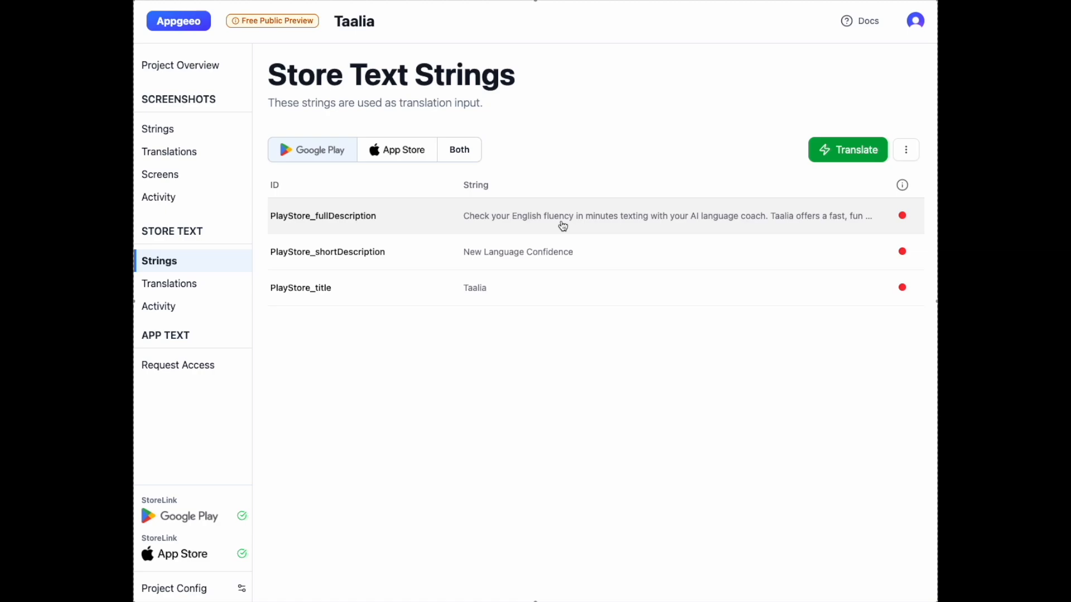
- Show the strings for both stores and start translating the store text
{"action": "left_click", "coordinate": [463, 149]}
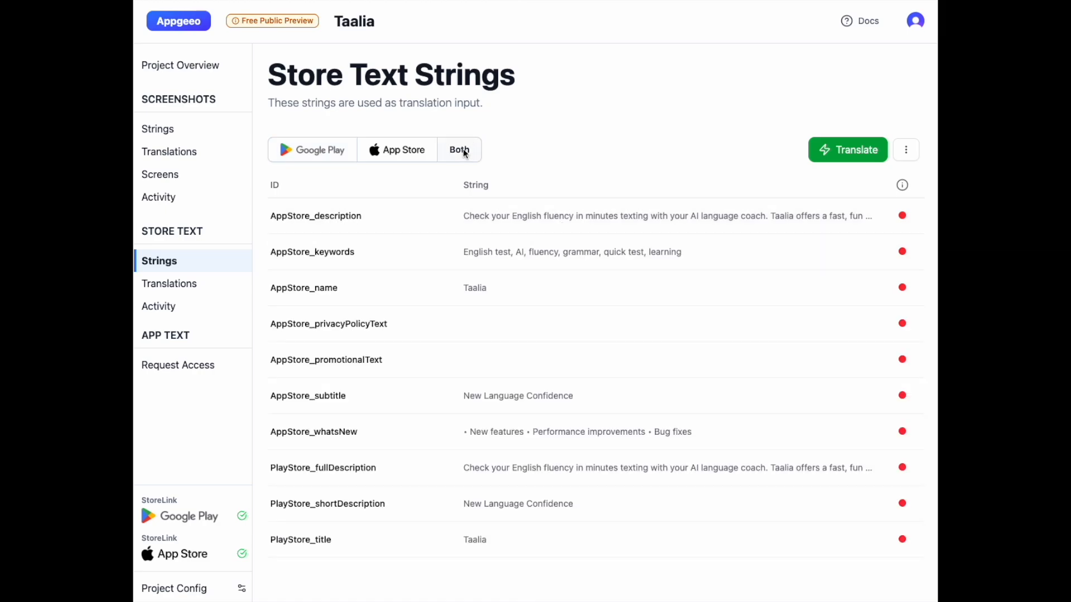
{"action": "left_click", "coordinate": [859, 154]}
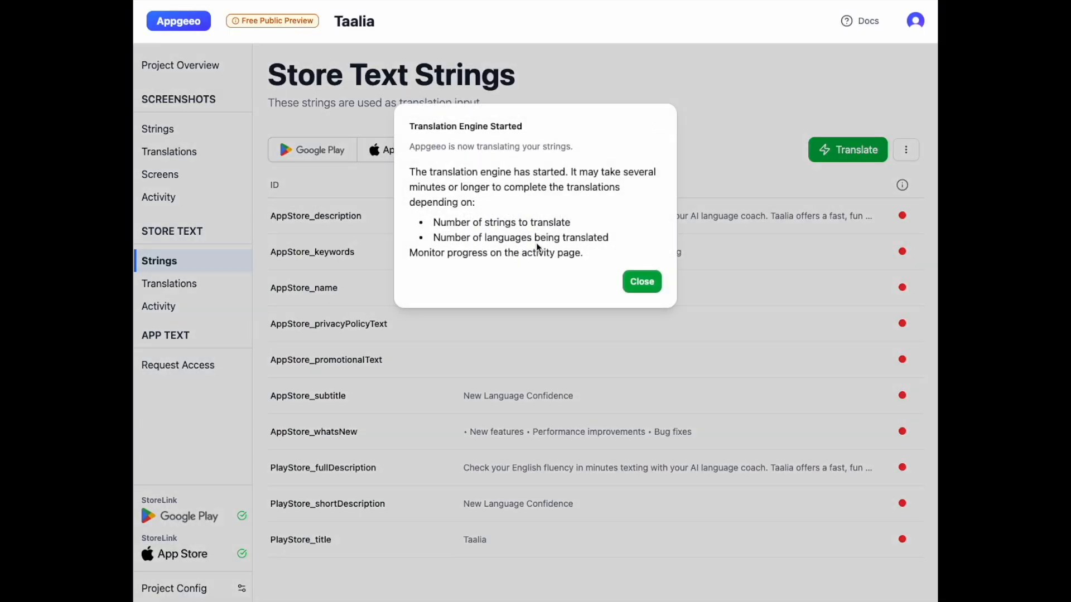
- Check the translation run's events in the store text activity, then open the store text translations
{"action": "left_click", "coordinate": [538, 251]}
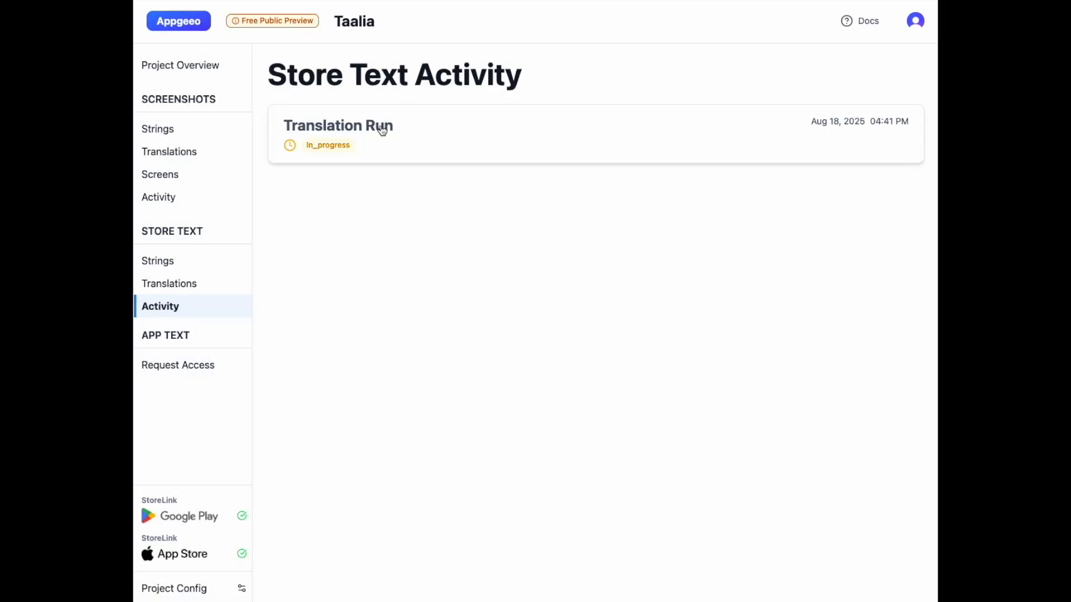
{"action": "left_click", "coordinate": [413, 145]}
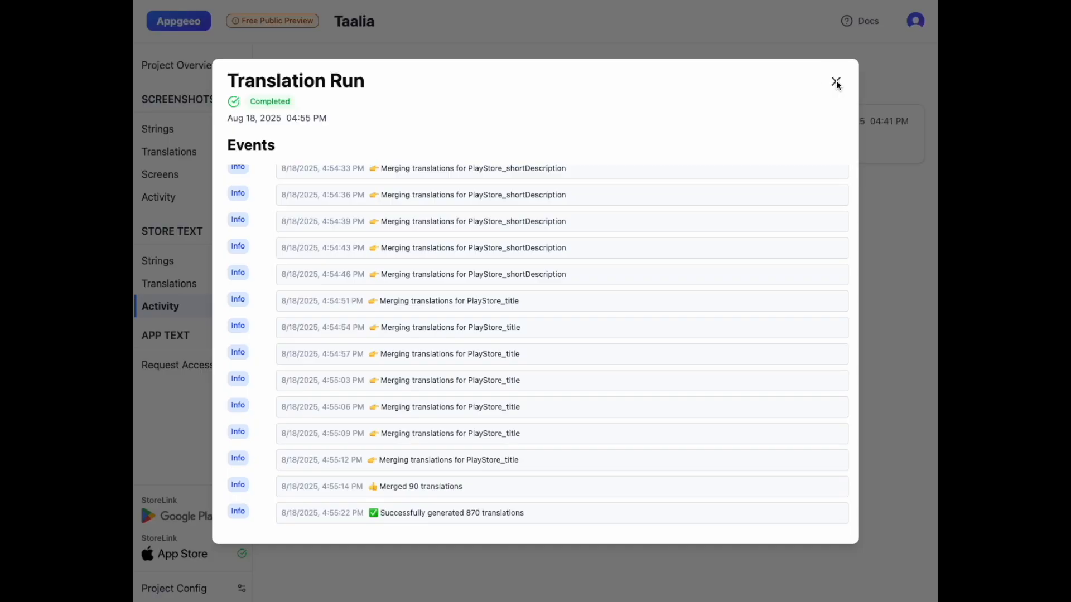
{"action": "left_click", "coordinate": [835, 83]}
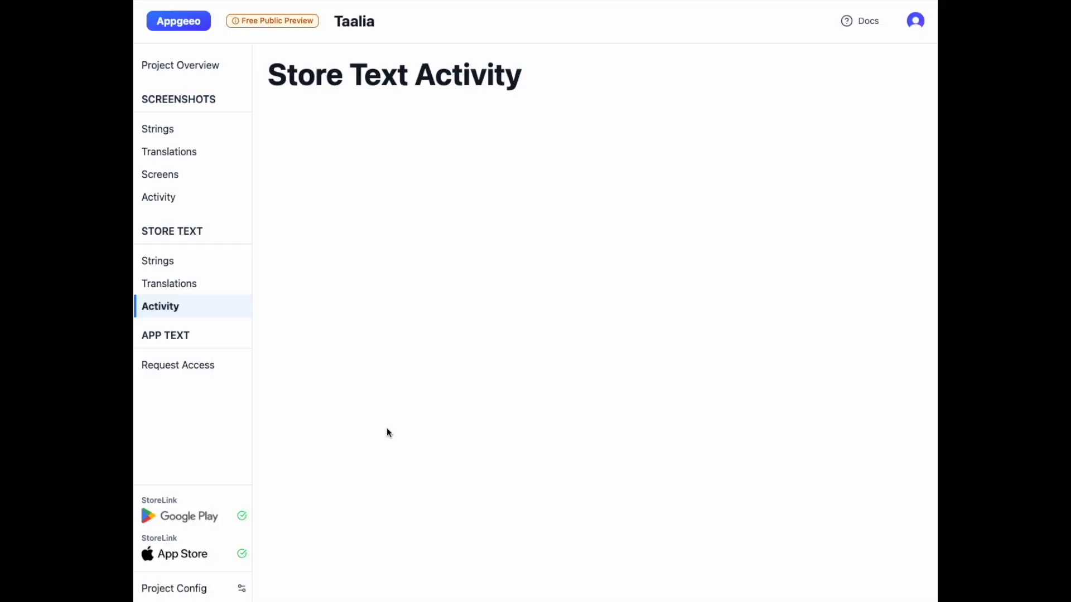
{"action": "left_click", "coordinate": [177, 285]}
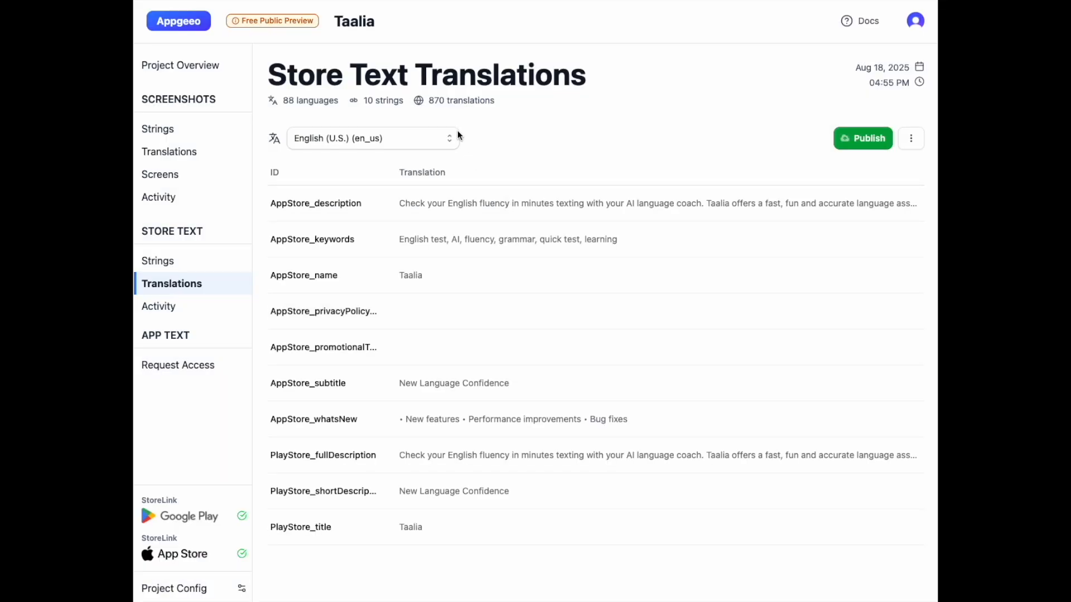
- Review the store text translations in Zulu, Slovak and Bulgarian
{"action": "left_click", "coordinate": [446, 139]}
{"action": "scroll", "coordinate": [376, 351], "scroll_direction": "down", "scroll_amount": 10}
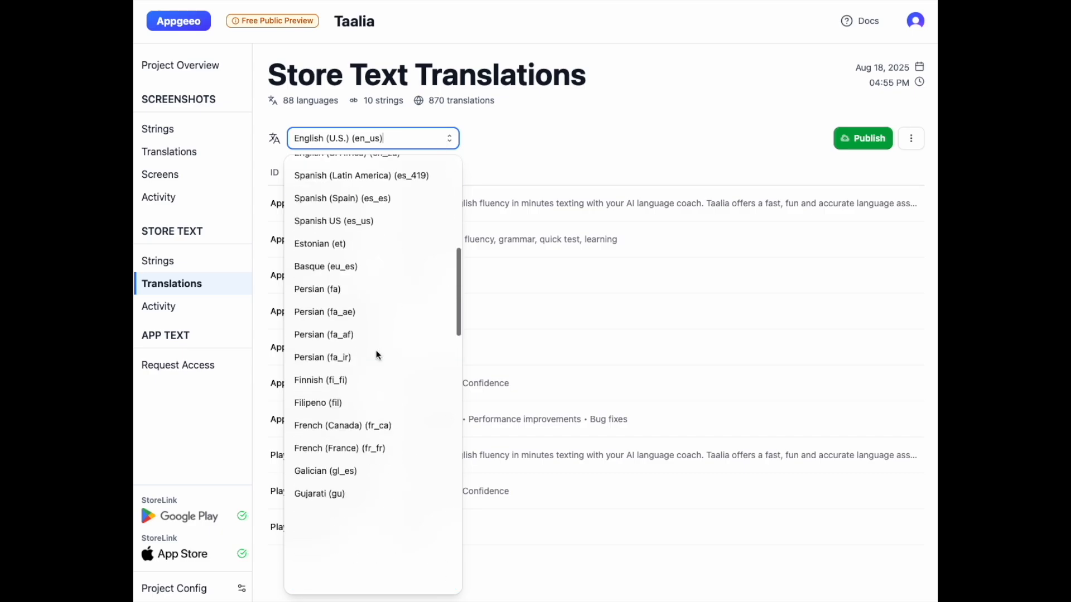
{"action": "scroll", "coordinate": [376, 356], "scroll_direction": "down", "scroll_amount": 15}
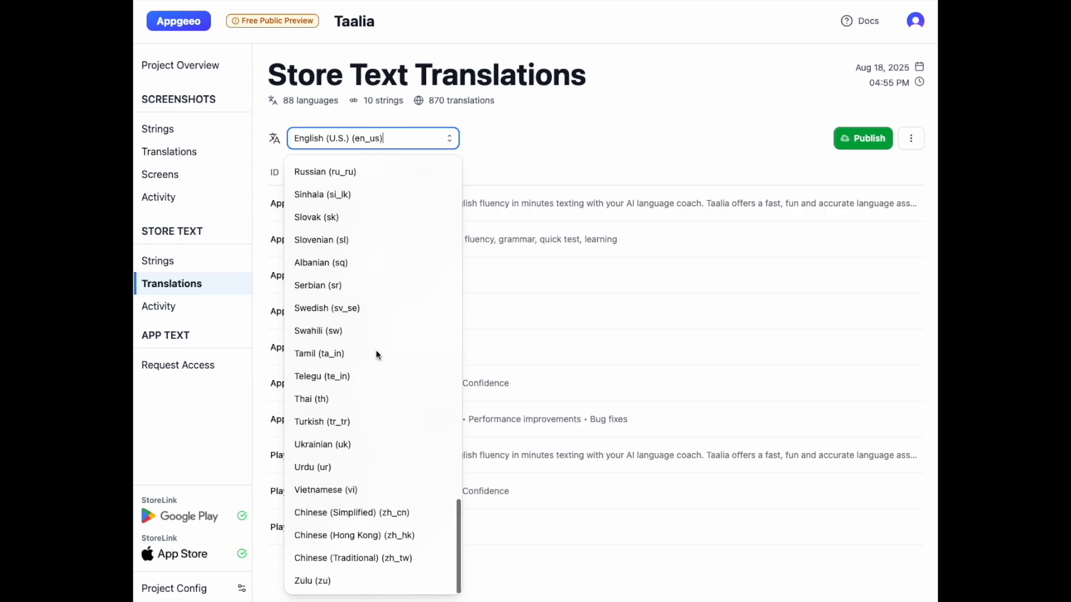
{"action": "left_click", "coordinate": [385, 581]}
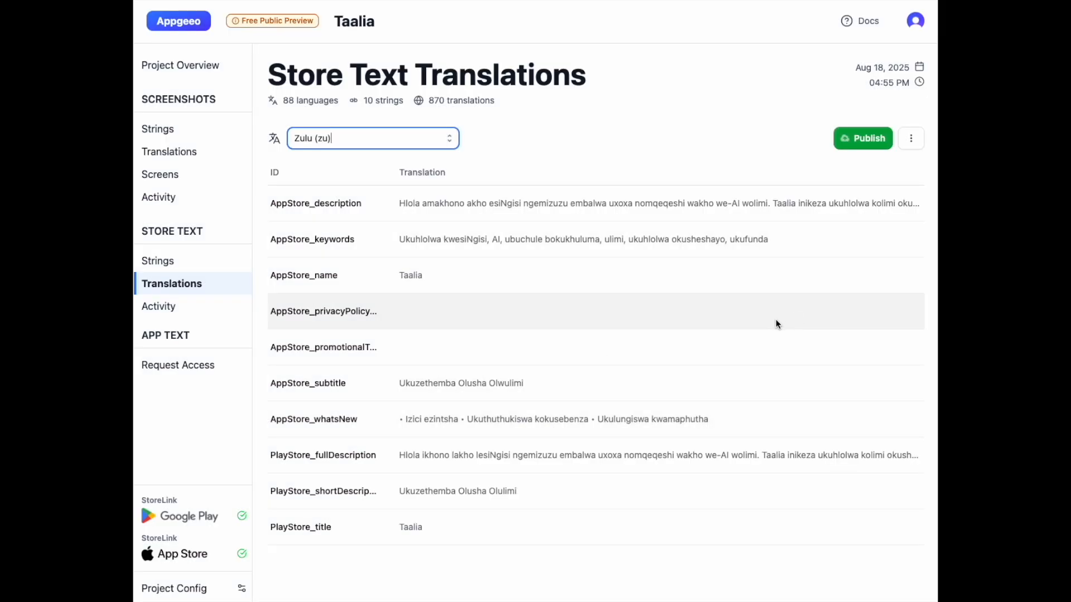
{"action": "left_click", "coordinate": [453, 141]}
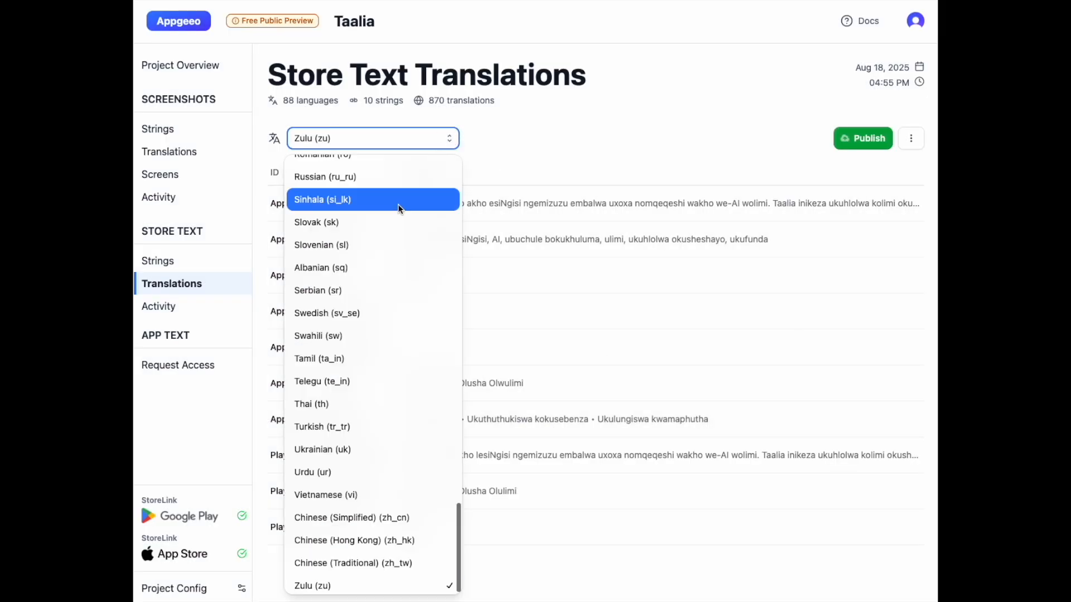
{"action": "left_click", "coordinate": [392, 223]}
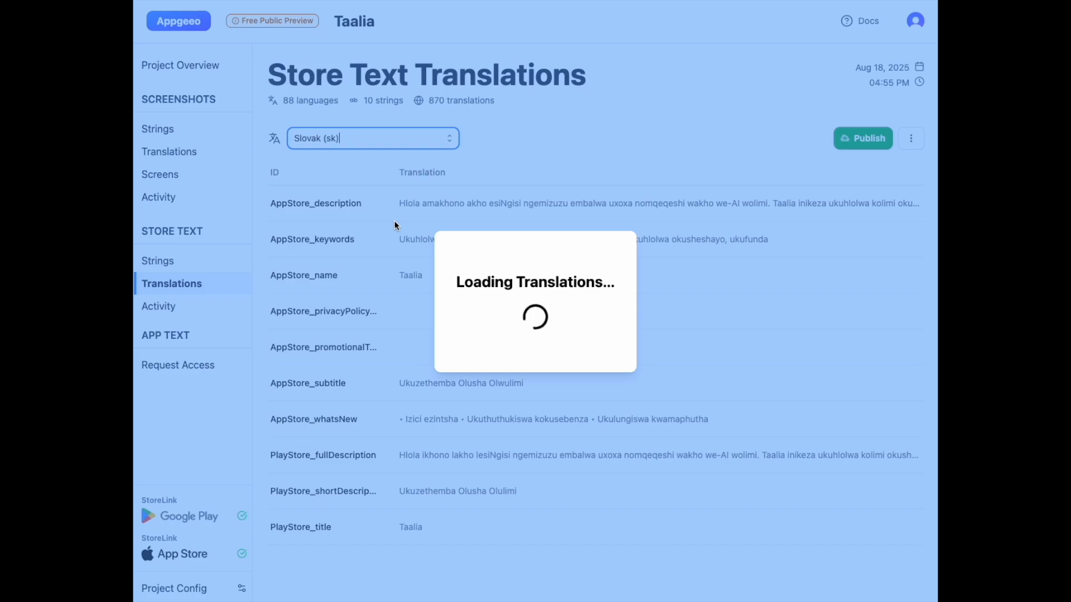
{"action": "left_click", "coordinate": [446, 140]}
{"action": "left_click", "coordinate": [352, 275]}
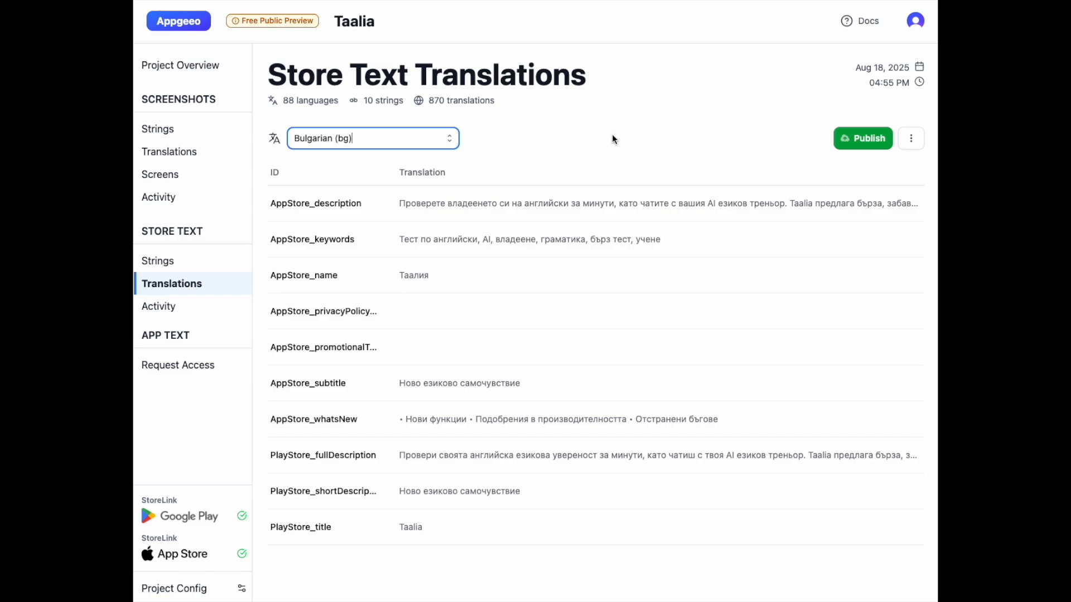
- Publish all languages of the store text translation set to App Store Connect
{"action": "left_click", "coordinate": [845, 142]}
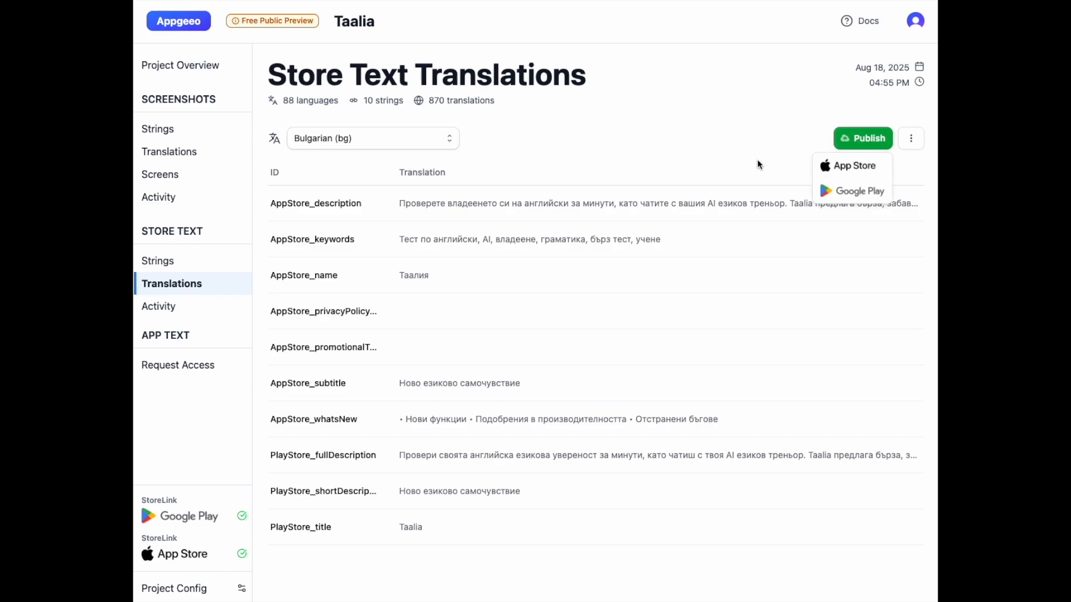
{"action": "left_click", "coordinate": [862, 167]}
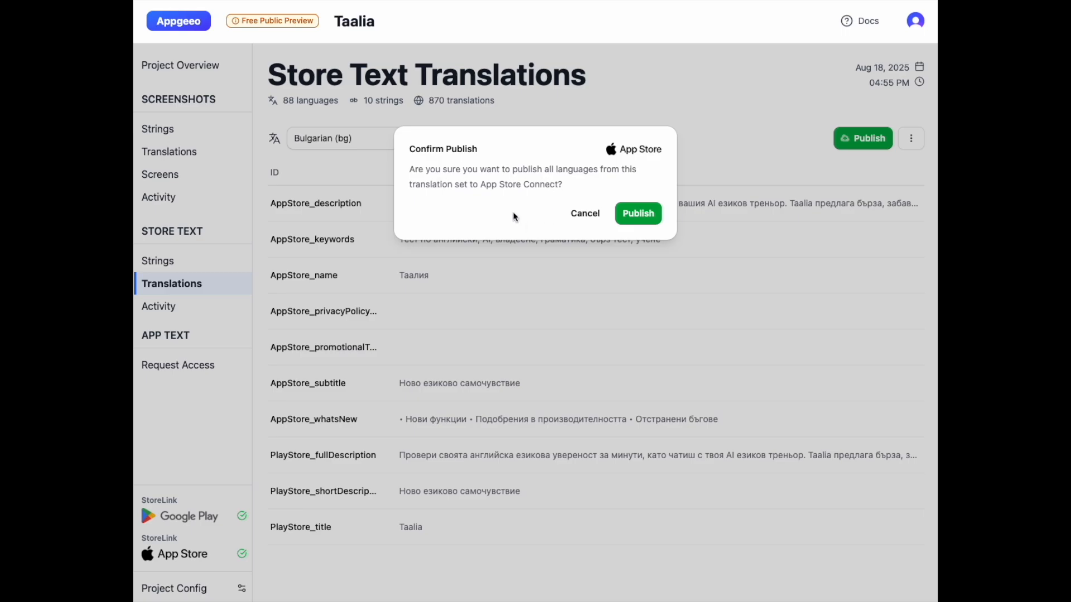
{"action": "left_click", "coordinate": [647, 221]}
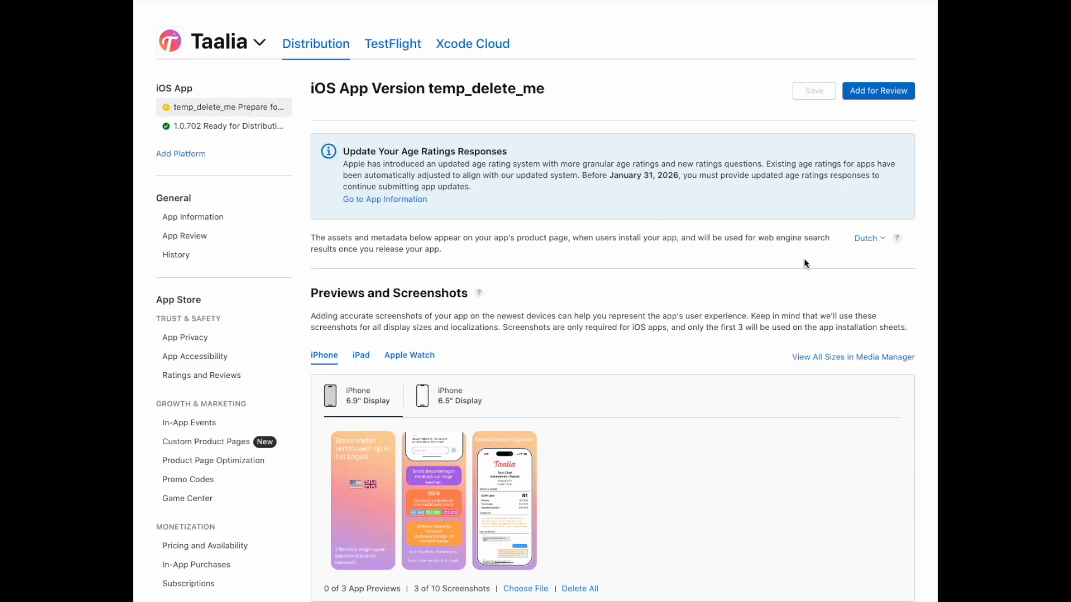
- In App Store Connect, show the English (U.S.) localization of the iOS app version and examine its description and What's New text
{"action": "left_click", "coordinate": [866, 238]}
{"action": "left_click", "coordinate": [815, 294]}
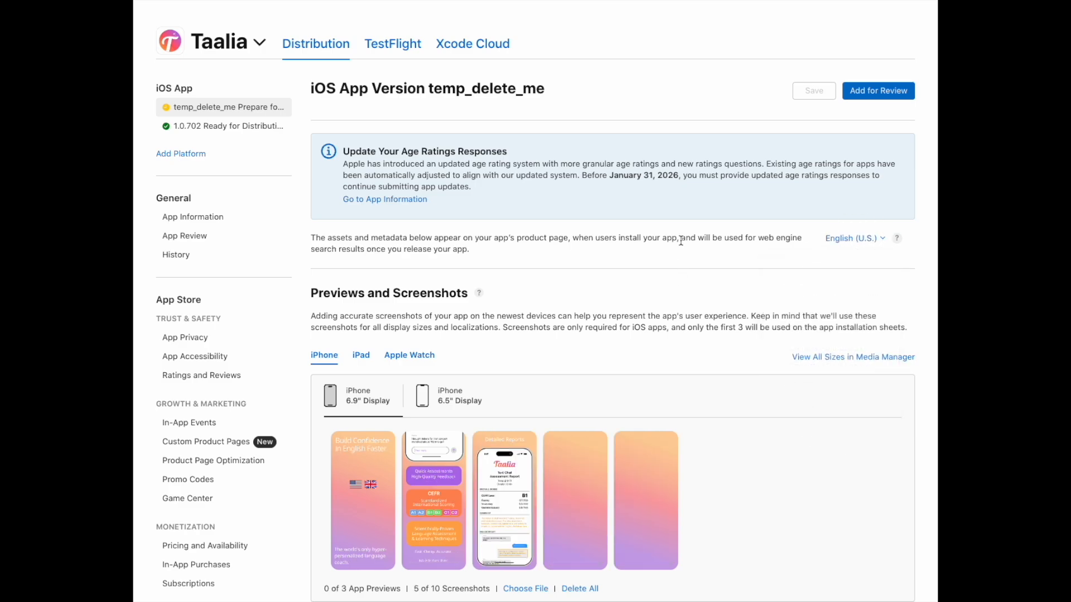
{"action": "scroll", "coordinate": [679, 242], "scroll_direction": "down", "scroll_amount": 5}
{"action": "scroll", "coordinate": [680, 247], "scroll_direction": "up", "scroll_amount": 1}
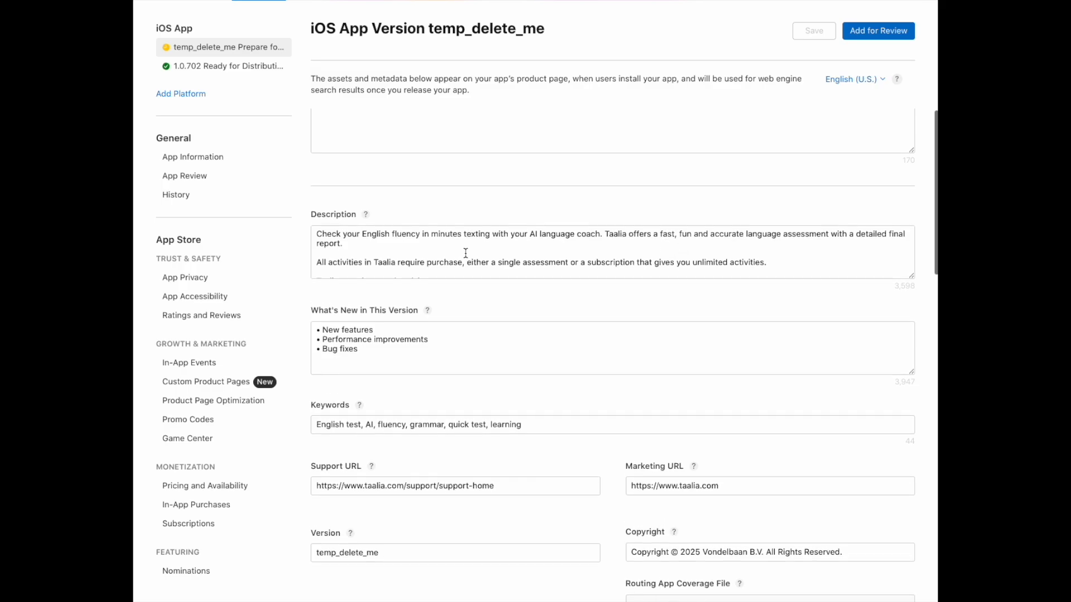
{"action": "left_click", "coordinate": [478, 268]}
{"action": "key", "text": "super+a"}
{"action": "left_click", "coordinate": [503, 243]}
{"action": "left_click_drag", "start_coordinate": [346, 336], "coordinate": [358, 358]}
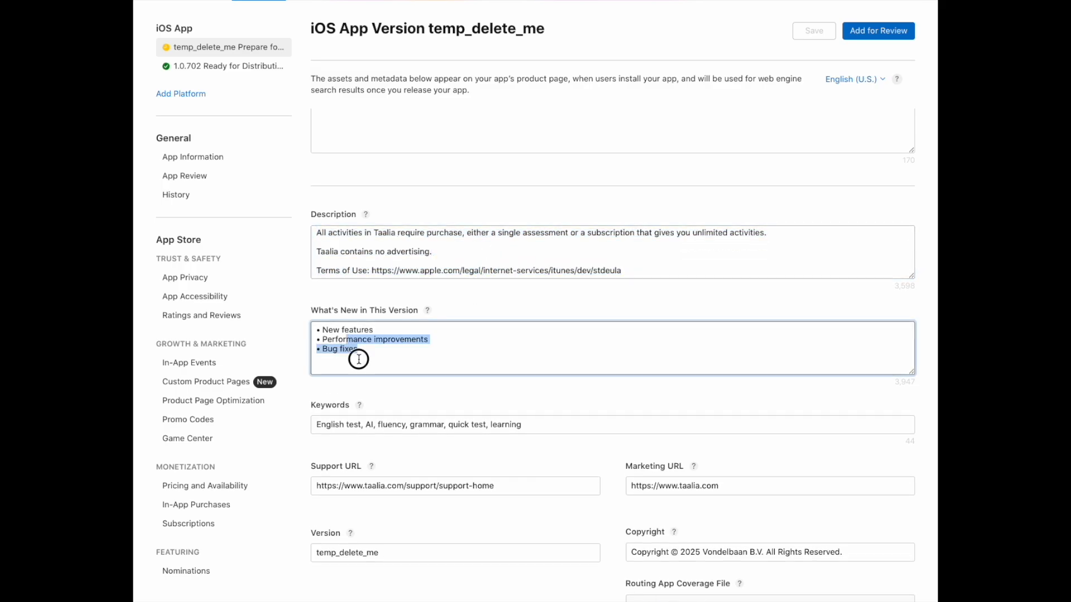
{"action": "left_click", "coordinate": [359, 358]}
{"action": "scroll", "coordinate": [446, 356], "scroll_direction": "up", "scroll_amount": 1}
- Check the published App Store text in the Arabic and Dutch localizations
{"action": "left_click", "coordinate": [865, 83]}
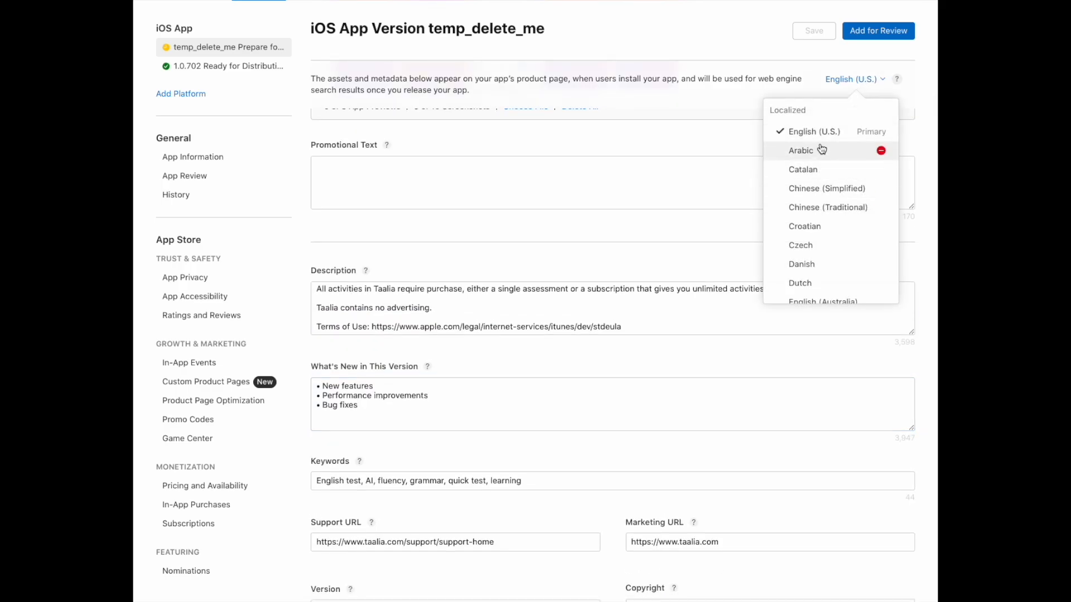
{"action": "left_click", "coordinate": [820, 148]}
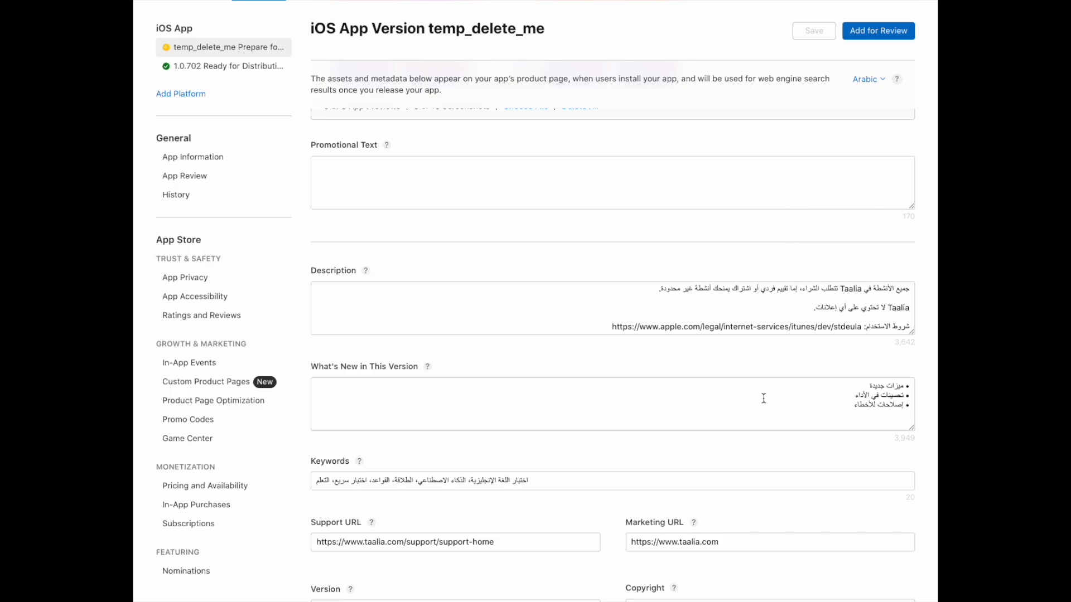
{"action": "left_click", "coordinate": [862, 80]}
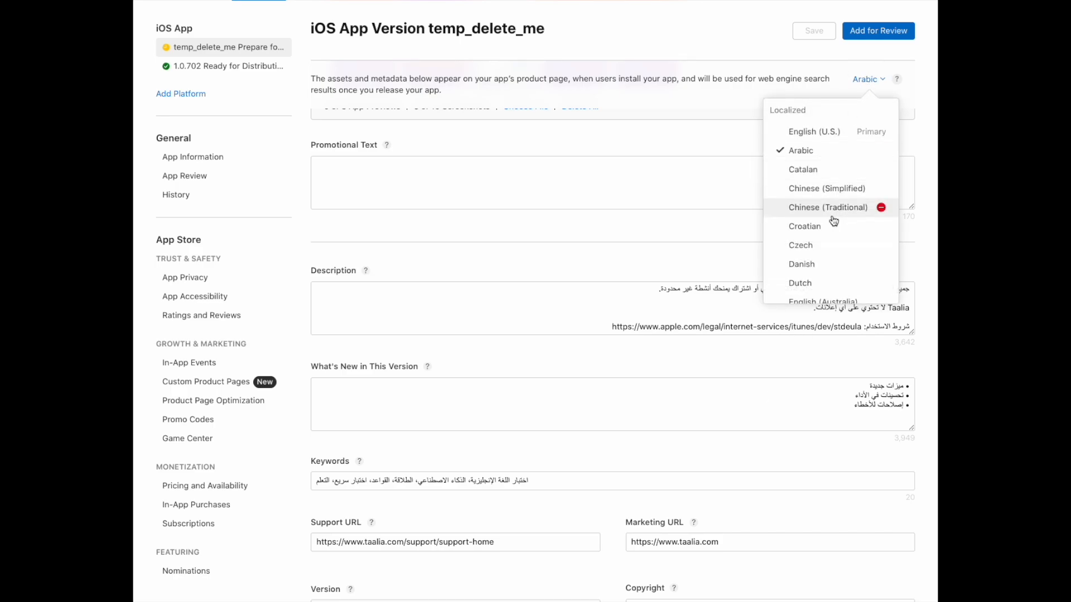
{"action": "left_click", "coordinate": [827, 282]}
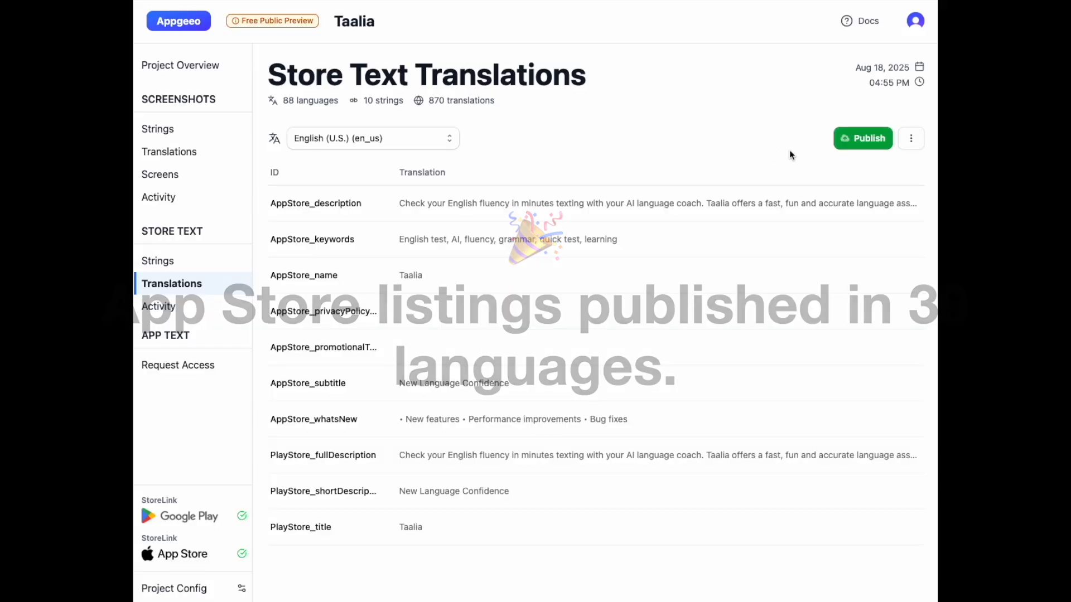
- Back in Appgeeo, publish all languages of the store text translation set to Google Play Console
{"action": "left_click", "coordinate": [852, 137]}
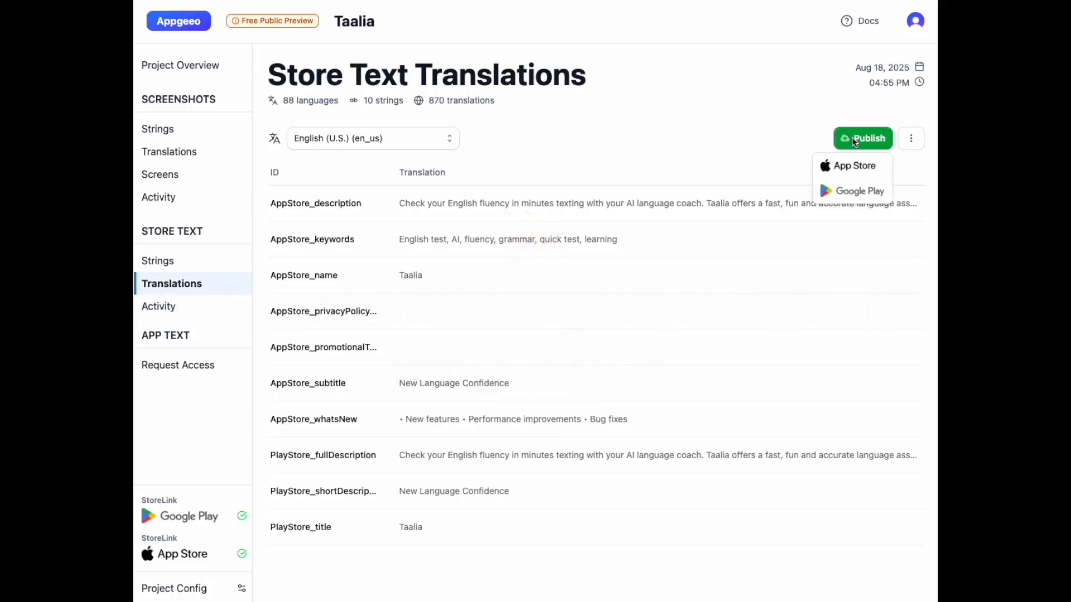
{"action": "left_click", "coordinate": [865, 193]}
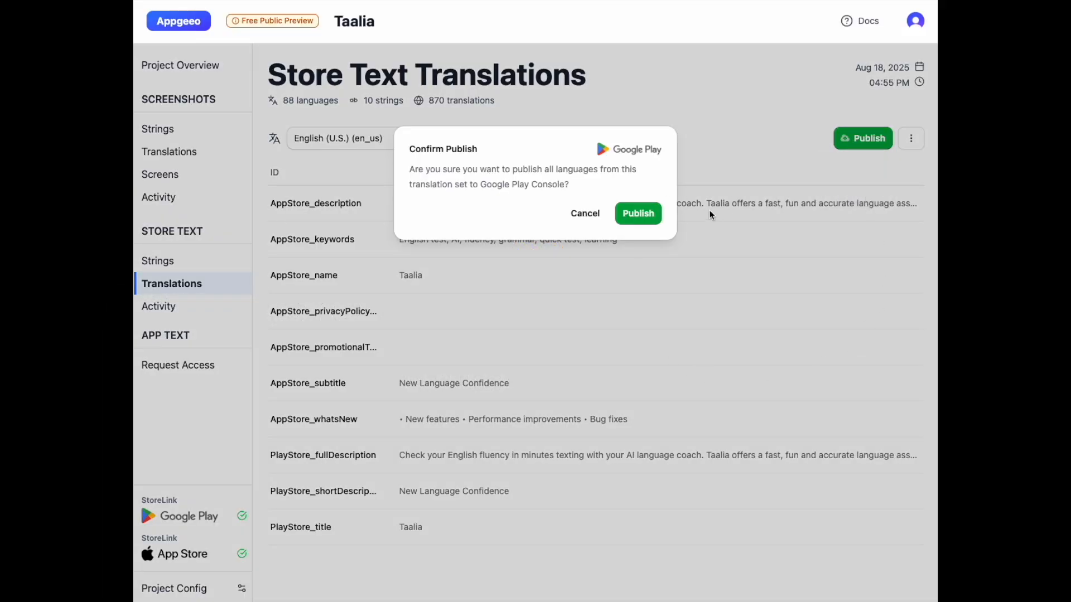
{"action": "left_click", "coordinate": [635, 214]}
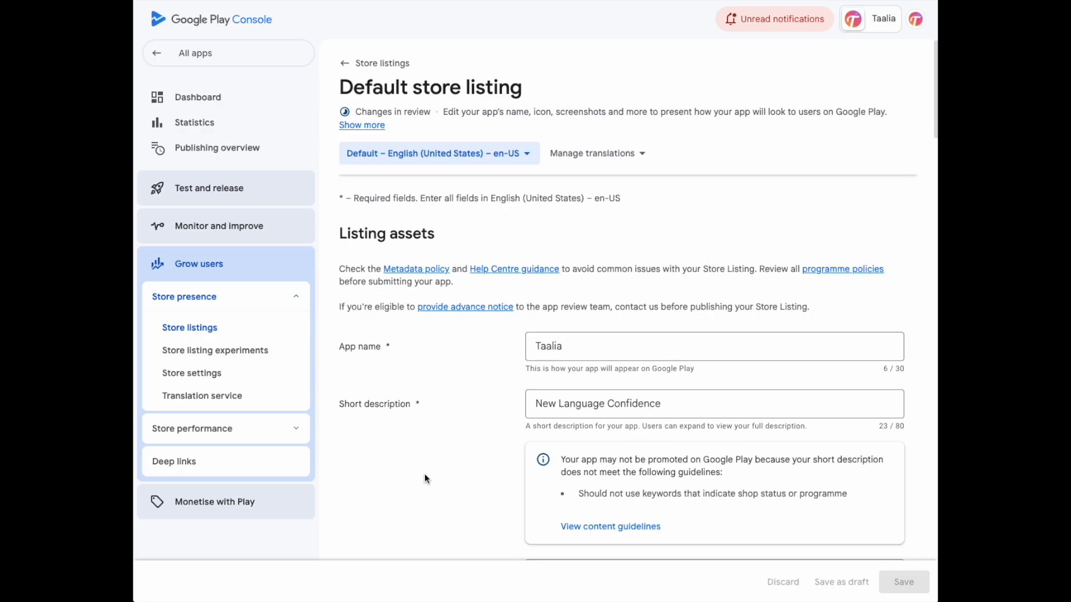
- In Google Play Console, examine the default store listing's English text and its Punjabi translation
{"action": "scroll", "coordinate": [424, 474], "scroll_direction": "down", "scroll_amount": 1}
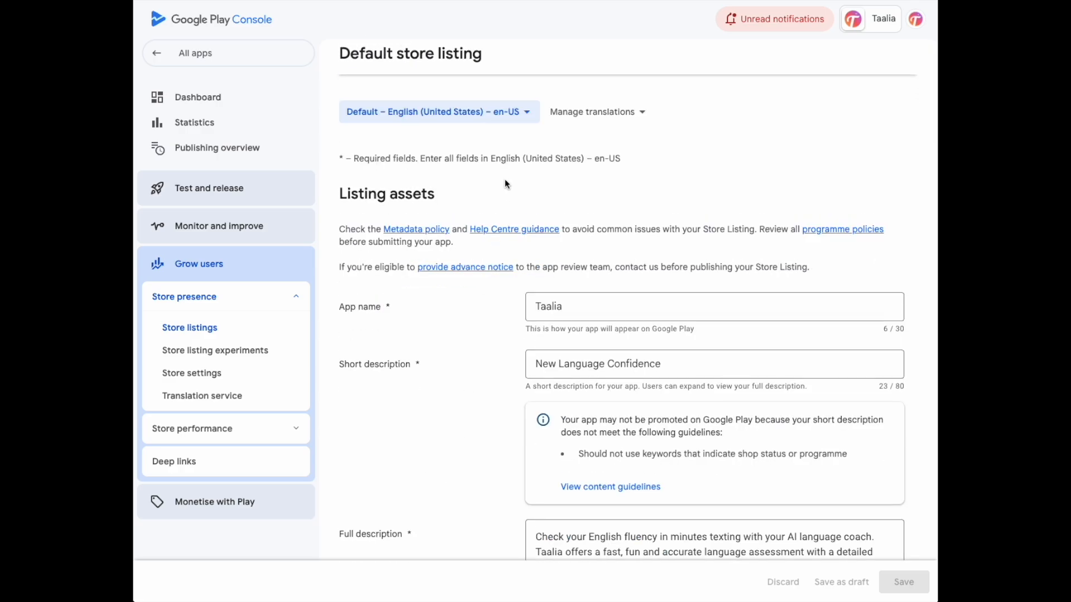
{"action": "scroll", "coordinate": [450, 322], "scroll_direction": "up", "scroll_amount": 1}
{"action": "left_click", "coordinate": [498, 140]}
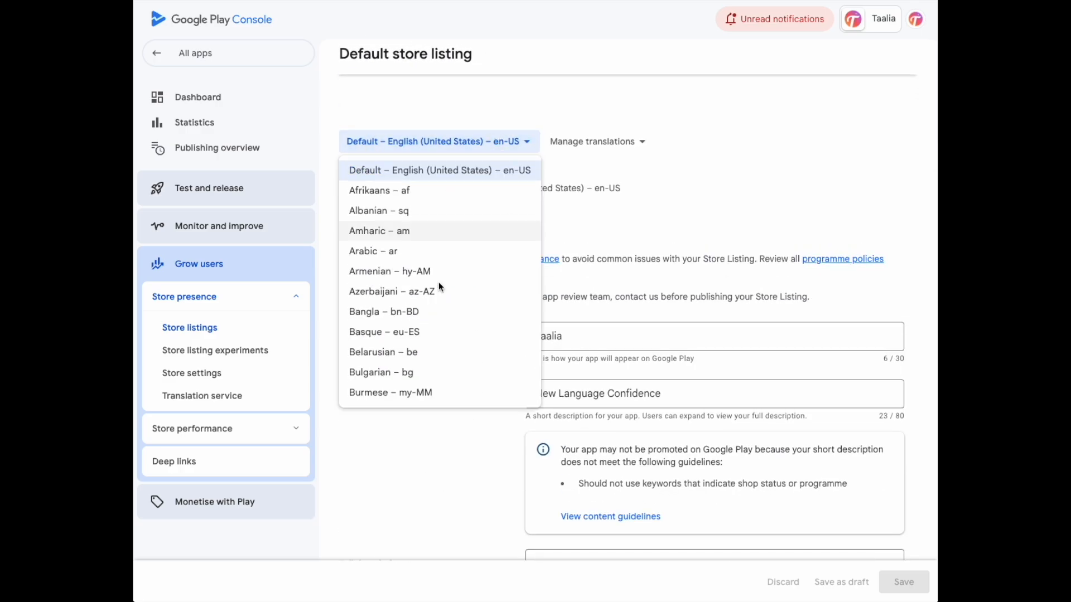
{"action": "scroll", "coordinate": [495, 310], "scroll_direction": "down", "scroll_amount": 20}
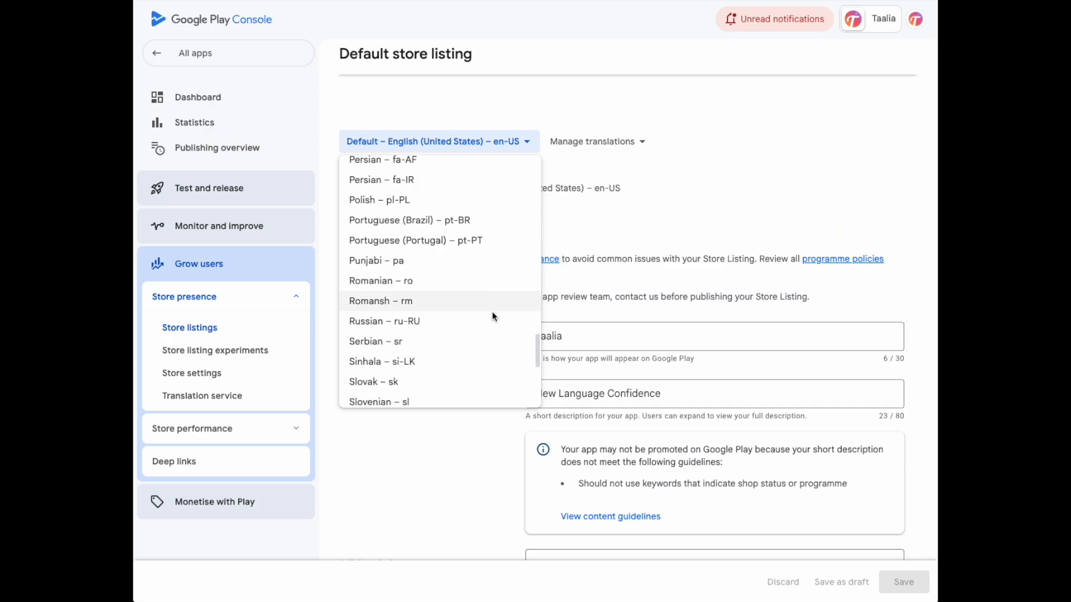
{"action": "left_click", "coordinate": [383, 246]}
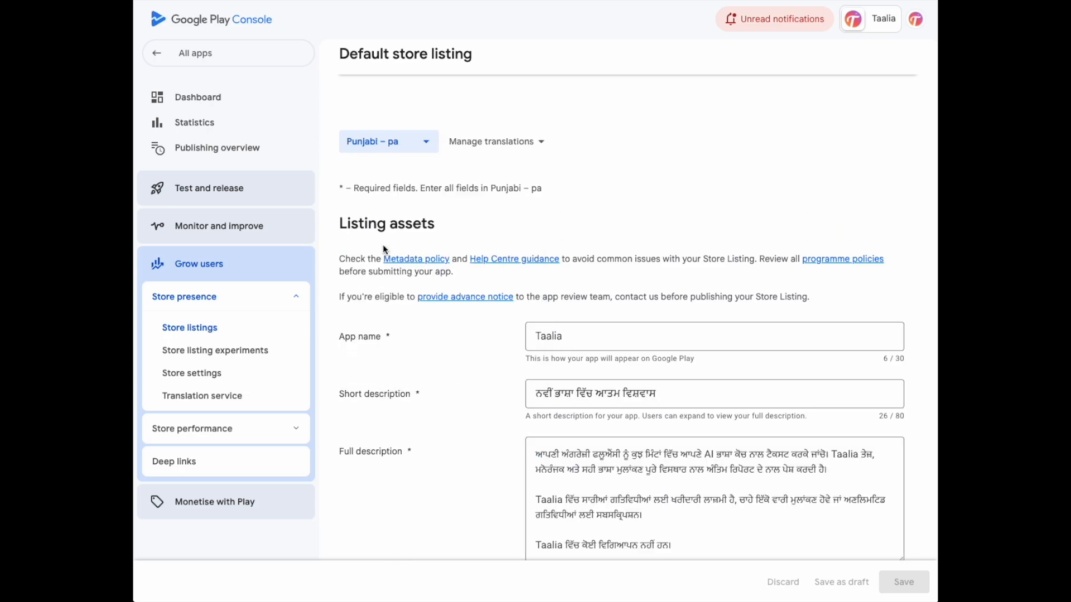
{"action": "scroll", "coordinate": [391, 444], "scroll_direction": "down", "scroll_amount": 2}
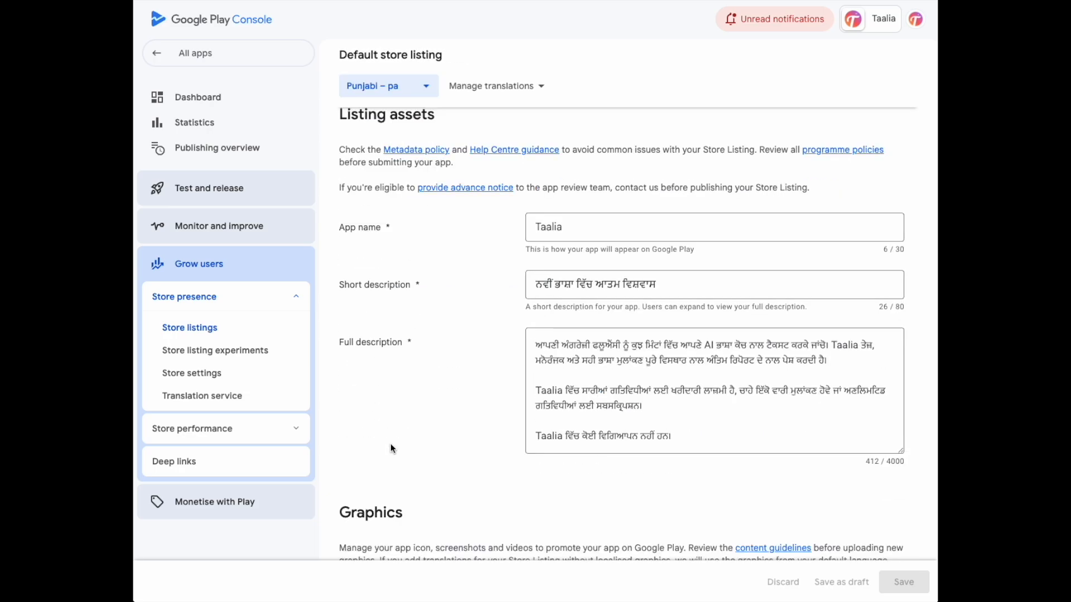
{"action": "scroll", "coordinate": [426, 164], "scroll_direction": "up", "scroll_amount": 2}
- Show the default store listing in Spanish (Spain) and examine its app name and descriptions
{"action": "left_click", "coordinate": [427, 164]}
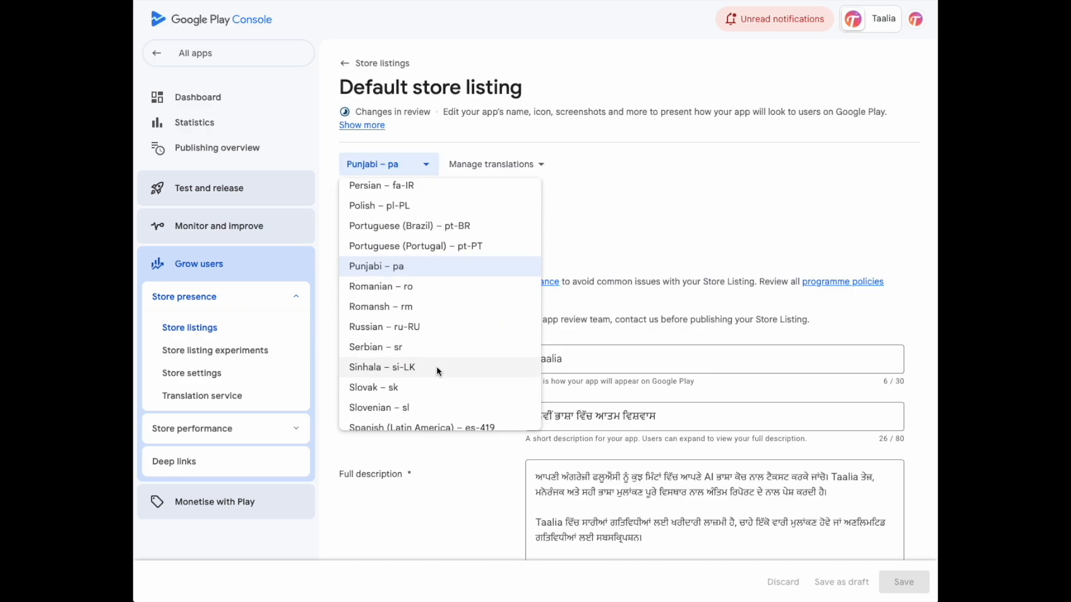
{"action": "scroll", "coordinate": [427, 398], "scroll_direction": "down", "scroll_amount": 1}
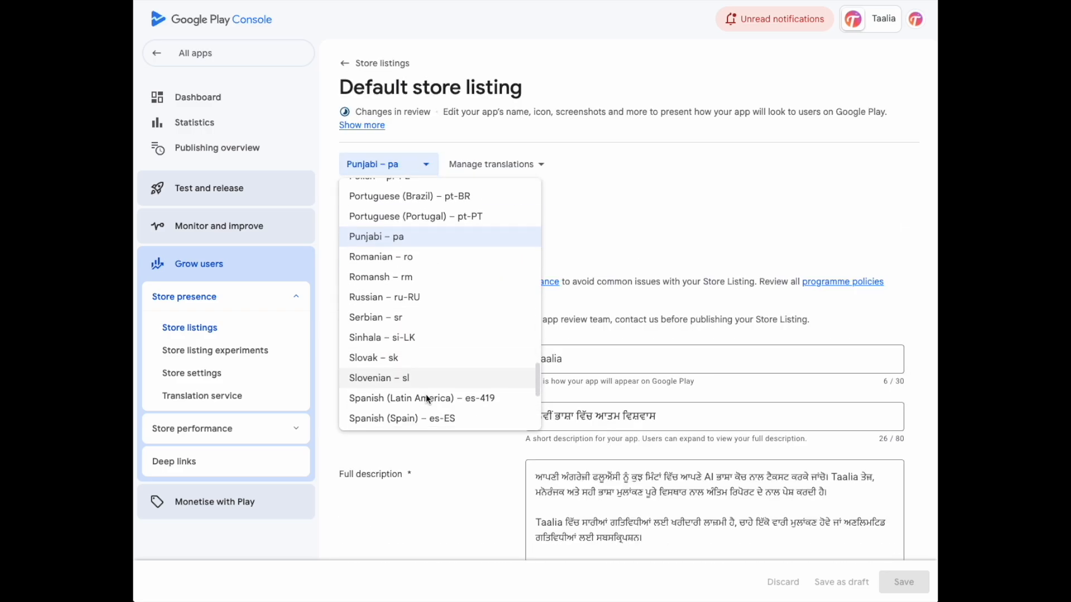
{"action": "scroll", "coordinate": [426, 393], "scroll_direction": "down", "scroll_amount": 3}
{"action": "left_click", "coordinate": [426, 347]}
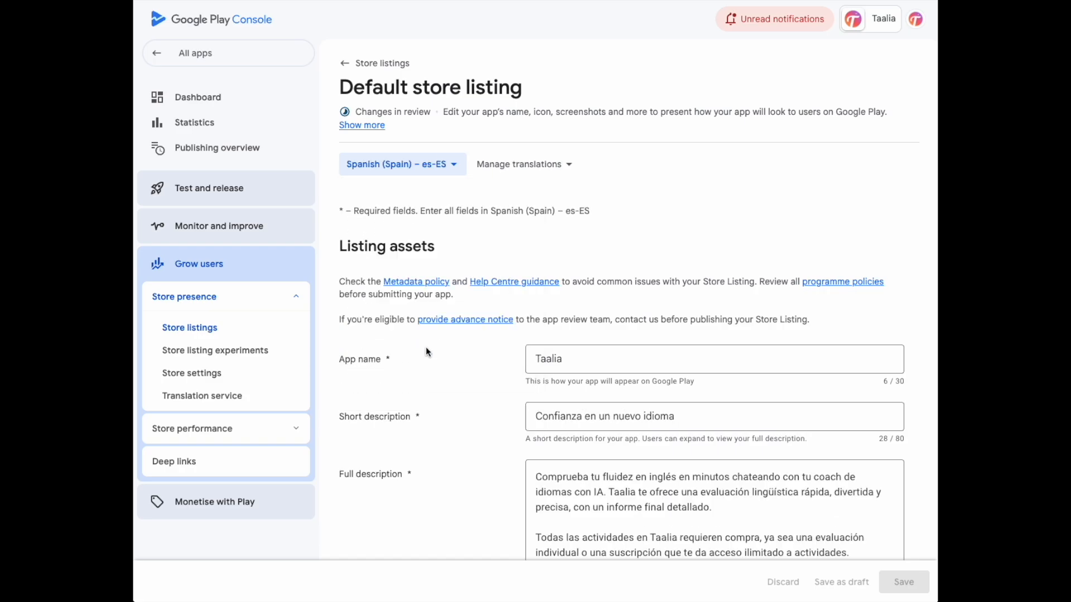
{"action": "scroll", "coordinate": [432, 461], "scroll_direction": "down", "scroll_amount": 2}
{"action": "scroll", "coordinate": [433, 461], "scroll_direction": "up", "scroll_amount": 2}
- Check the default store listing's Tamil and Thai translations
{"action": "left_click", "coordinate": [422, 163]}
{"action": "scroll", "coordinate": [430, 396], "scroll_direction": "down", "scroll_amount": 1}
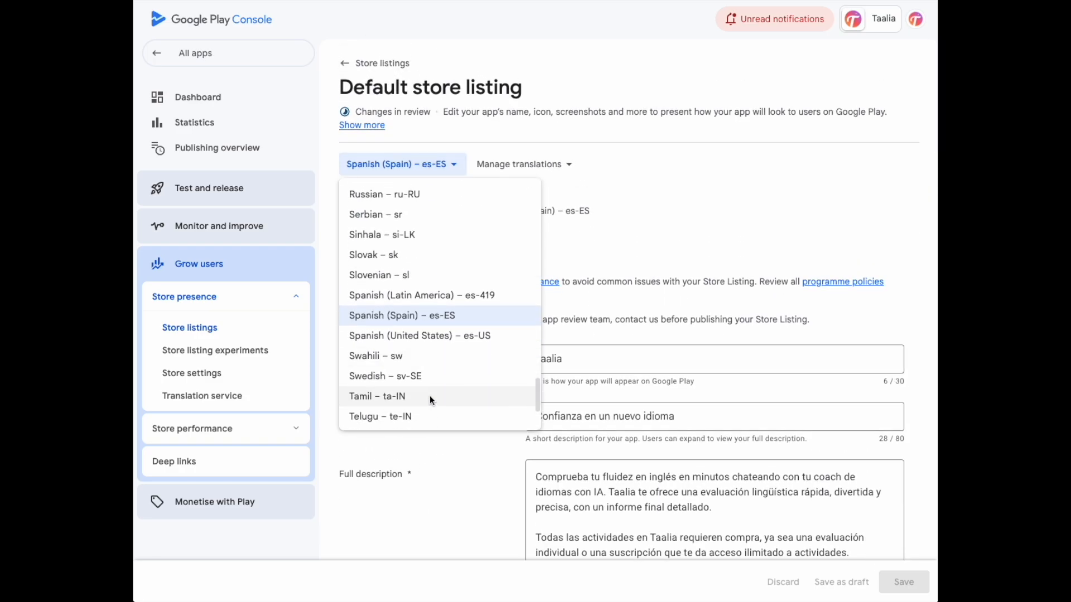
{"action": "left_click", "coordinate": [429, 388]}
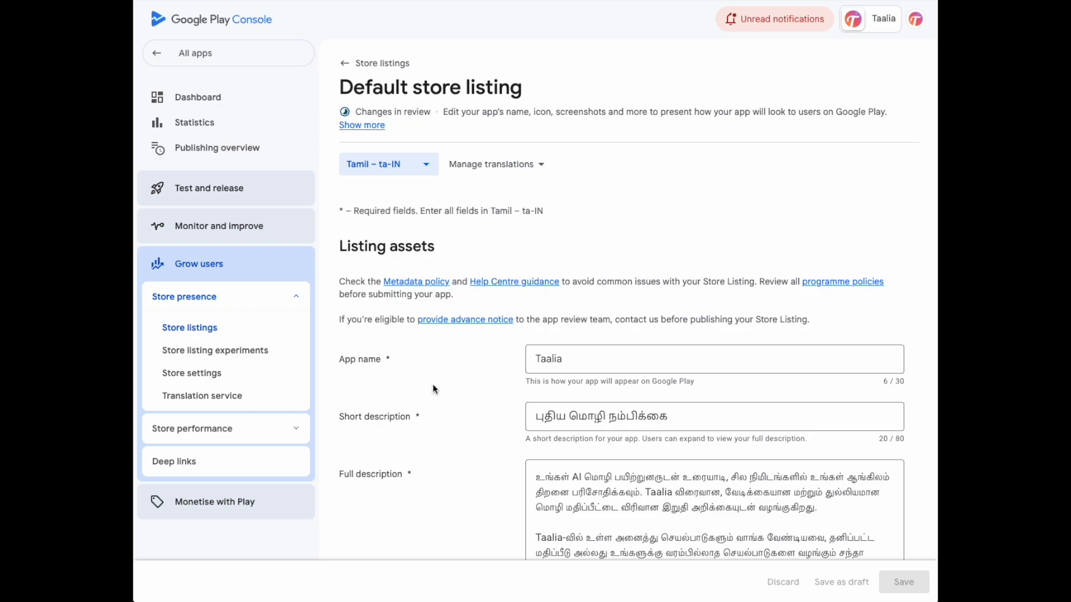
{"action": "left_click", "coordinate": [396, 166]}
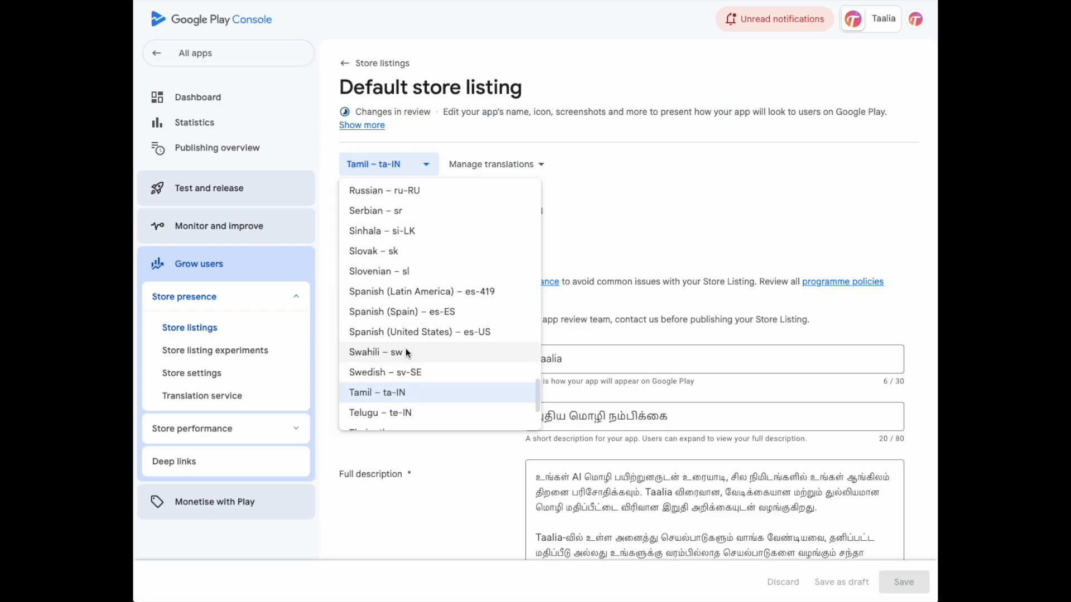
{"action": "scroll", "coordinate": [406, 350], "scroll_direction": "down", "scroll_amount": 2}
{"action": "left_click", "coordinate": [410, 391]}
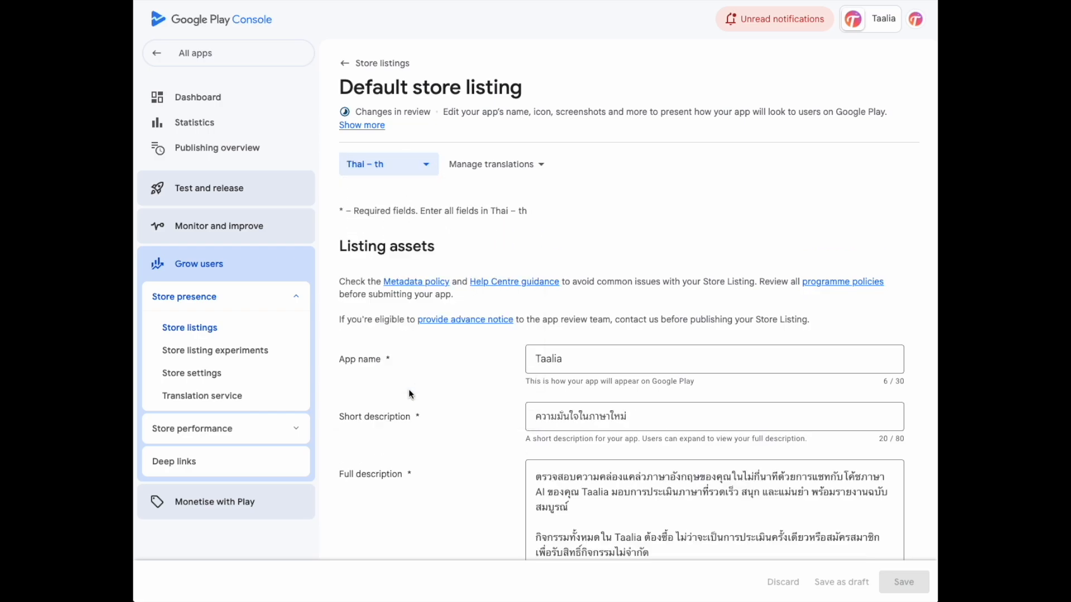
- Check the default store listing's Turkish and Afrikaans translations
{"action": "left_click", "coordinate": [407, 165]}
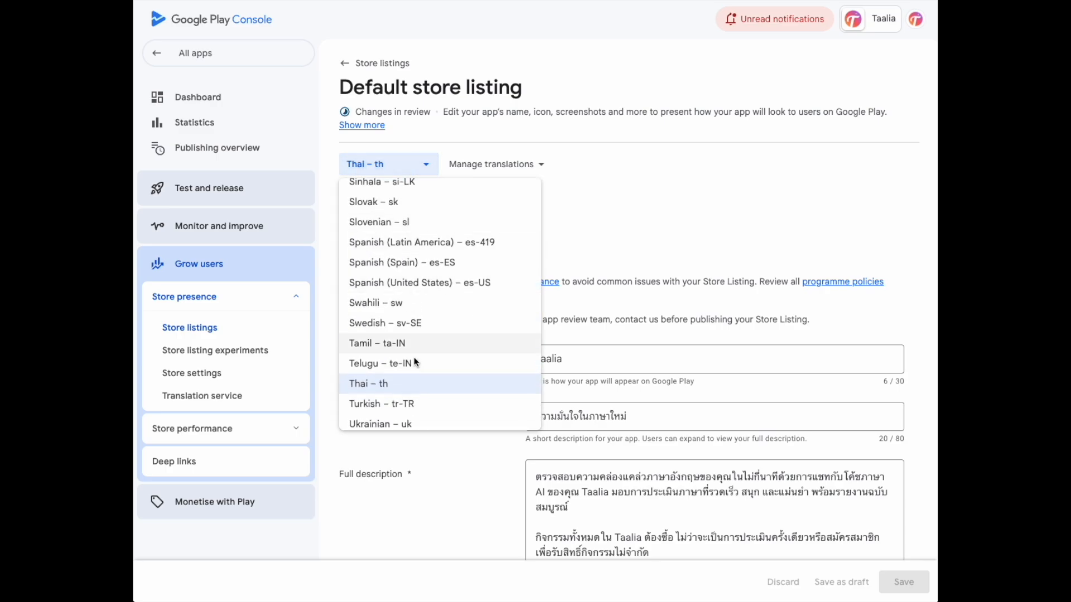
{"action": "left_click", "coordinate": [420, 404]}
{"action": "left_click", "coordinate": [424, 167]}
{"action": "scroll", "coordinate": [424, 307], "scroll_direction": "up", "scroll_amount": 10}
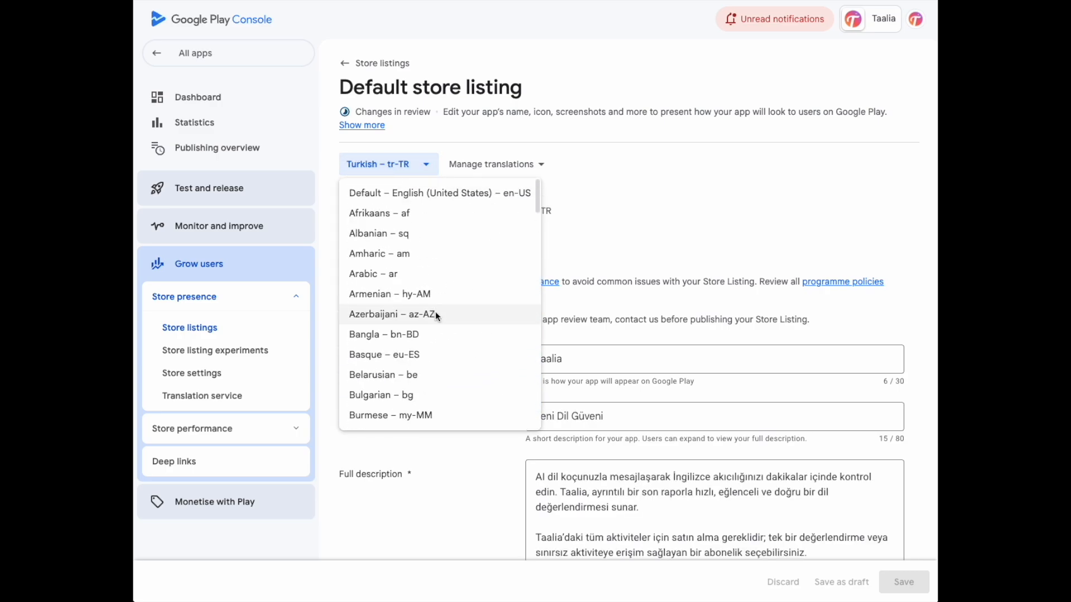
{"action": "left_click", "coordinate": [390, 212]}
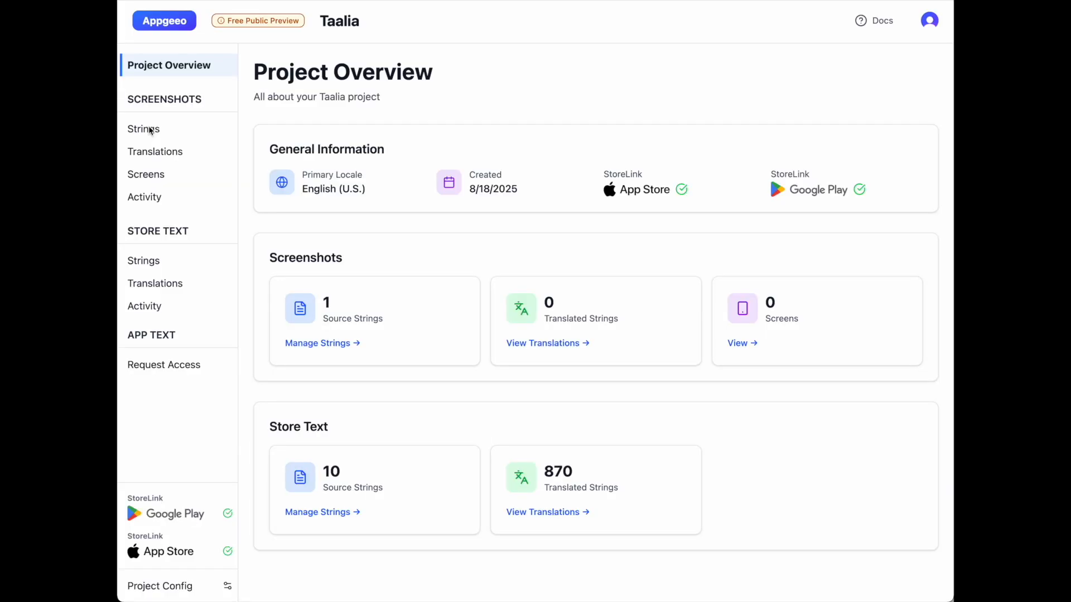
- Change screenshot string_0 to "Build confidence in English faster" and translate the screenshot strings
{"action": "left_click", "coordinate": [144, 129]}
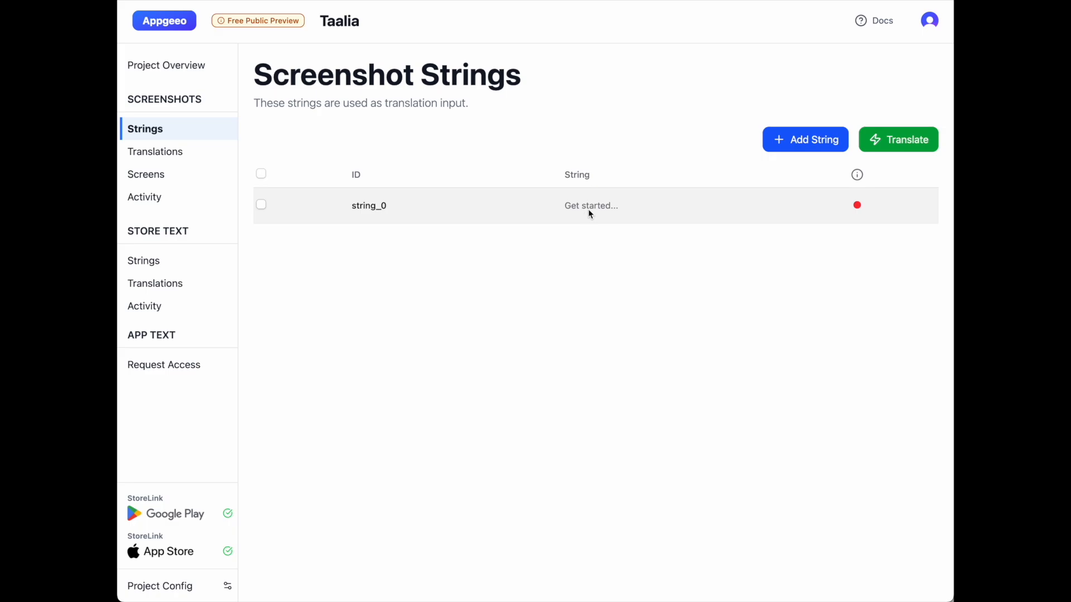
{"action": "left_click", "coordinate": [607, 210]}
{"action": "key", "text": "ctrl+a"}
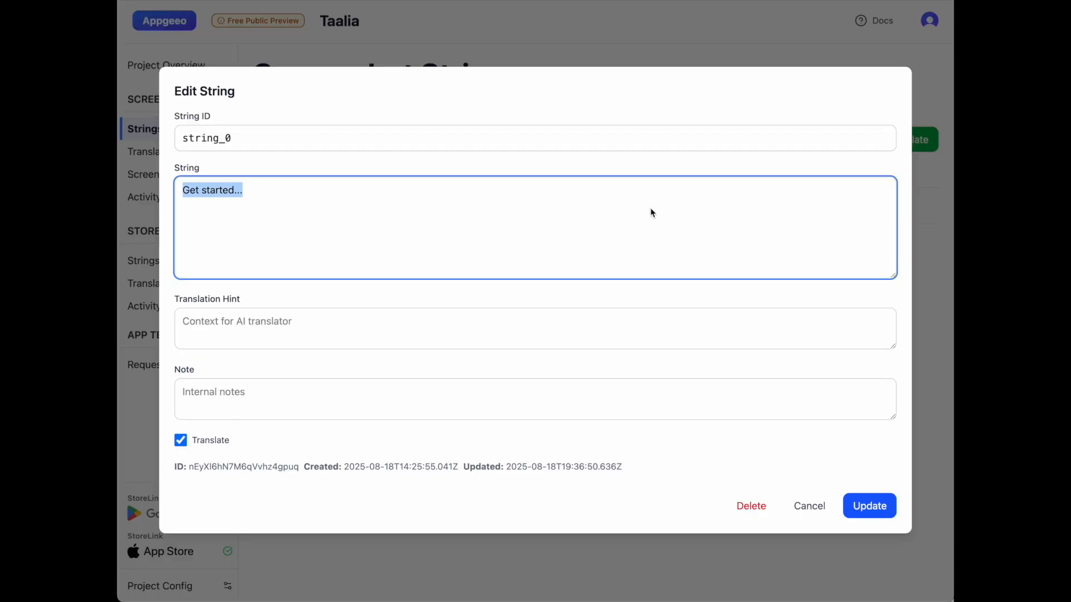
{"action": "type", "text": "Build confid"}
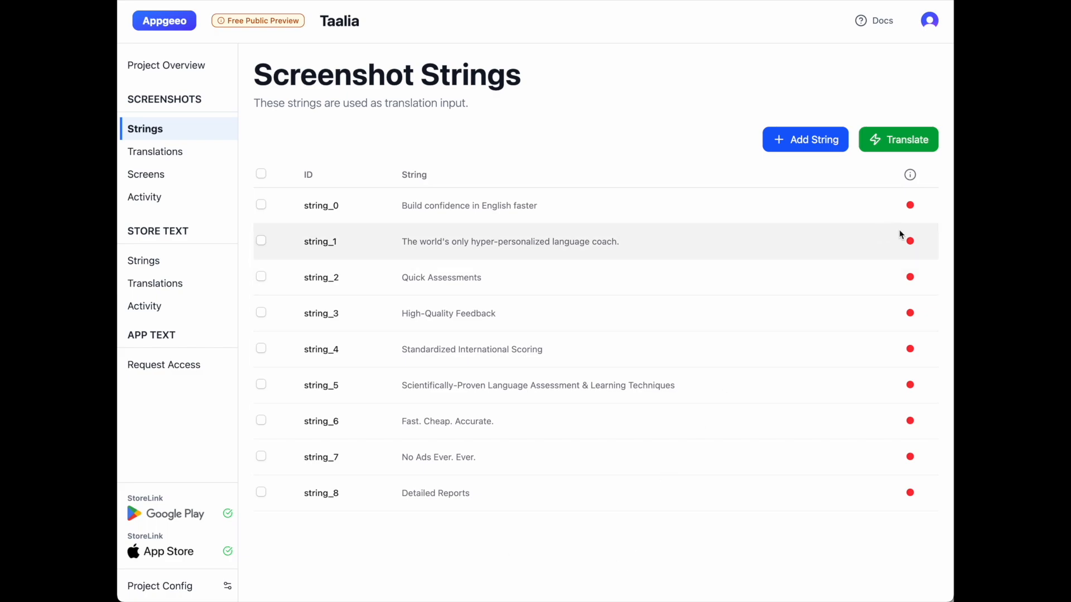
{"action": "left_click", "coordinate": [904, 146]}
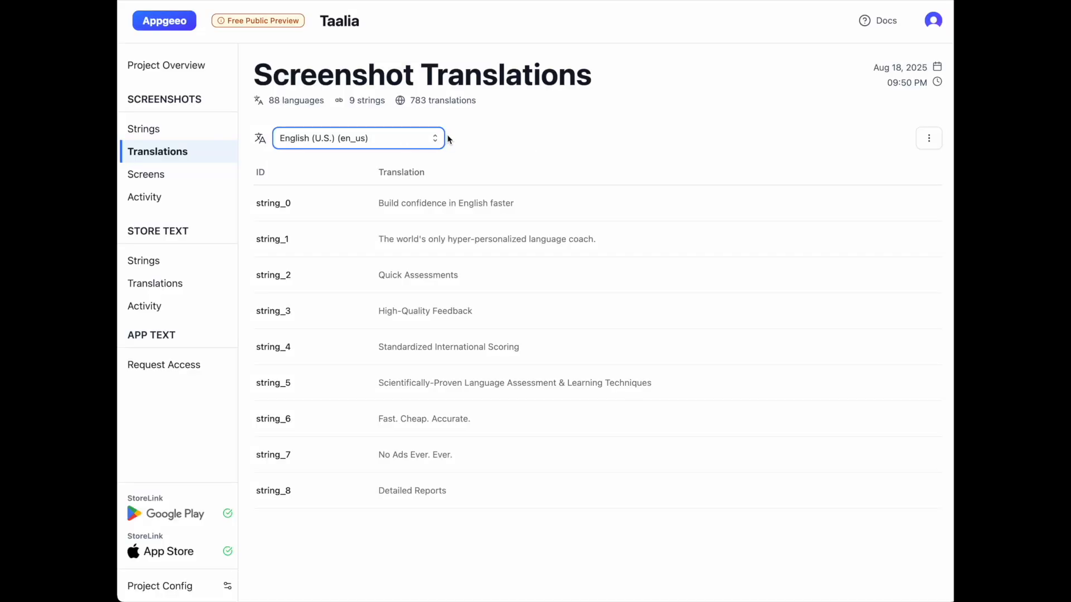
- Check the screenshot string translations in Greek (el_gr) and Icelandic (is_is)
{"action": "left_click", "coordinate": [436, 139]}
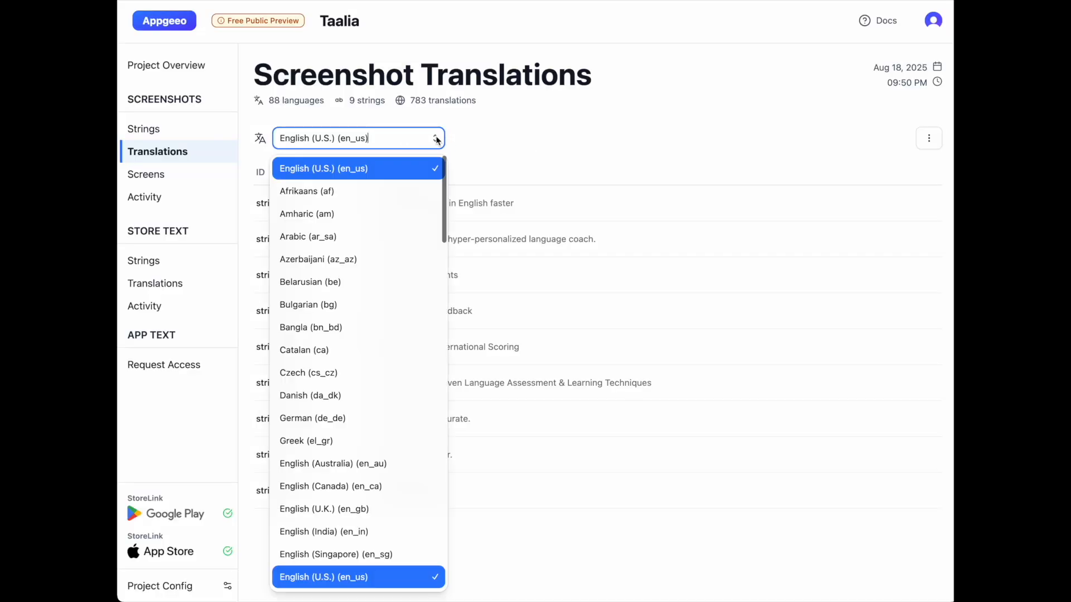
{"action": "left_click", "coordinate": [346, 441]}
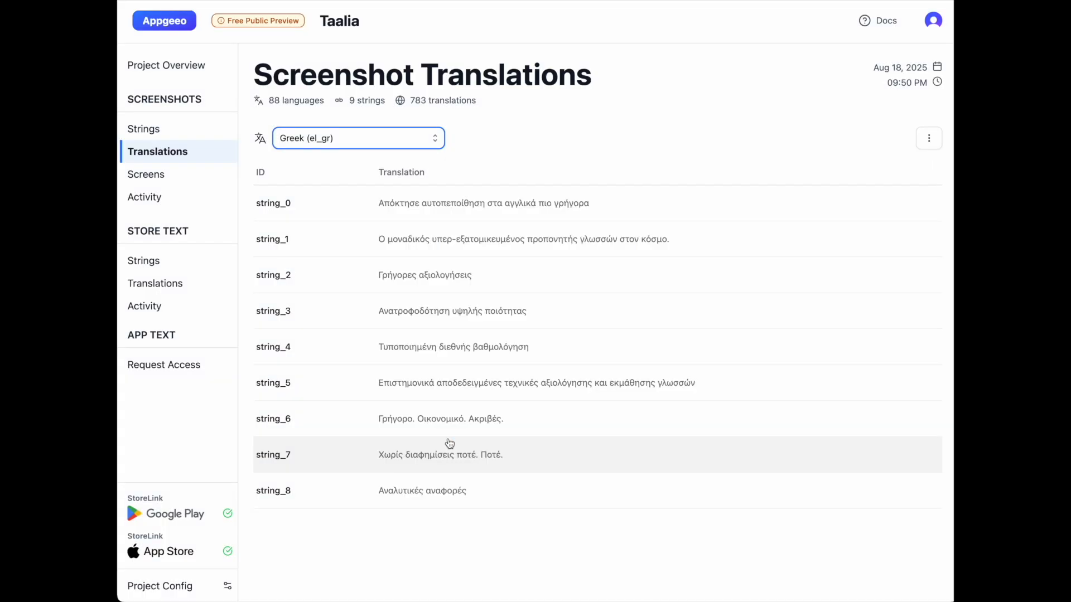
{"action": "left_click", "coordinate": [435, 139]}
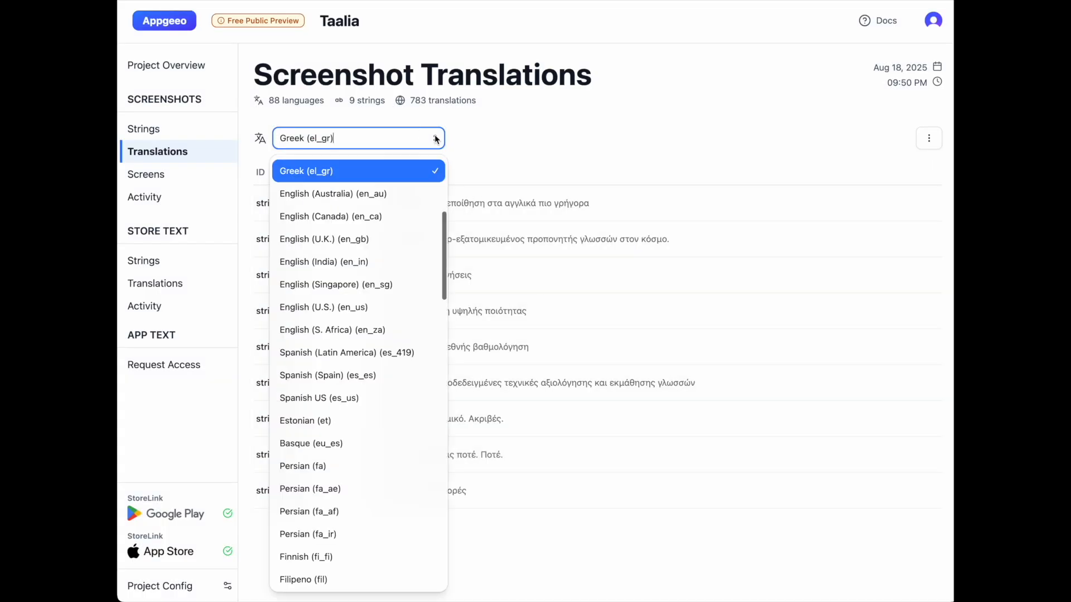
{"action": "scroll", "coordinate": [373, 432], "scroll_direction": "down", "scroll_amount": 7}
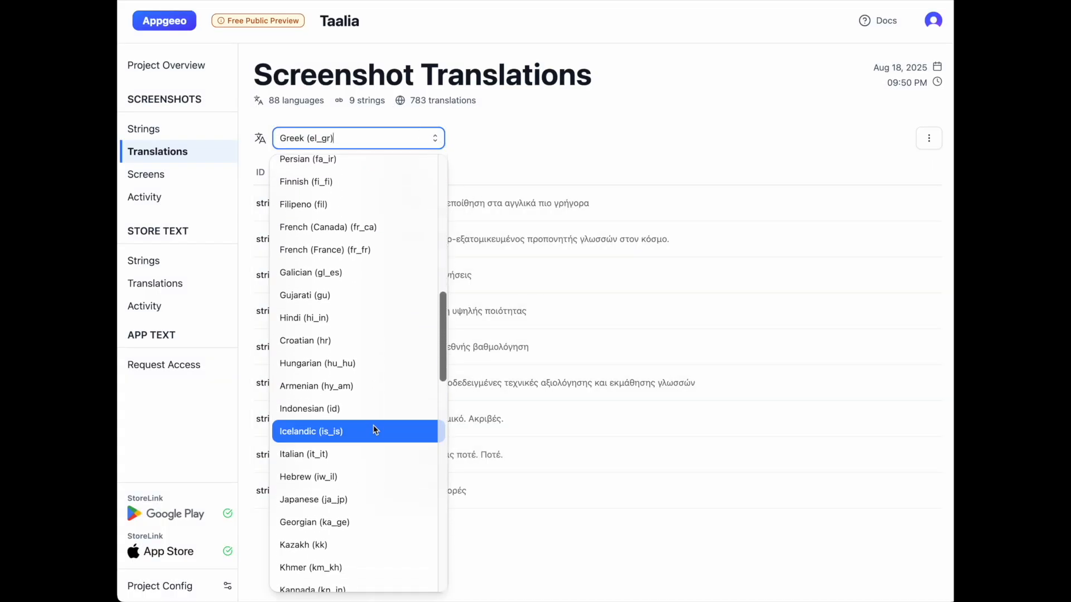
{"action": "left_click", "coordinate": [371, 430]}
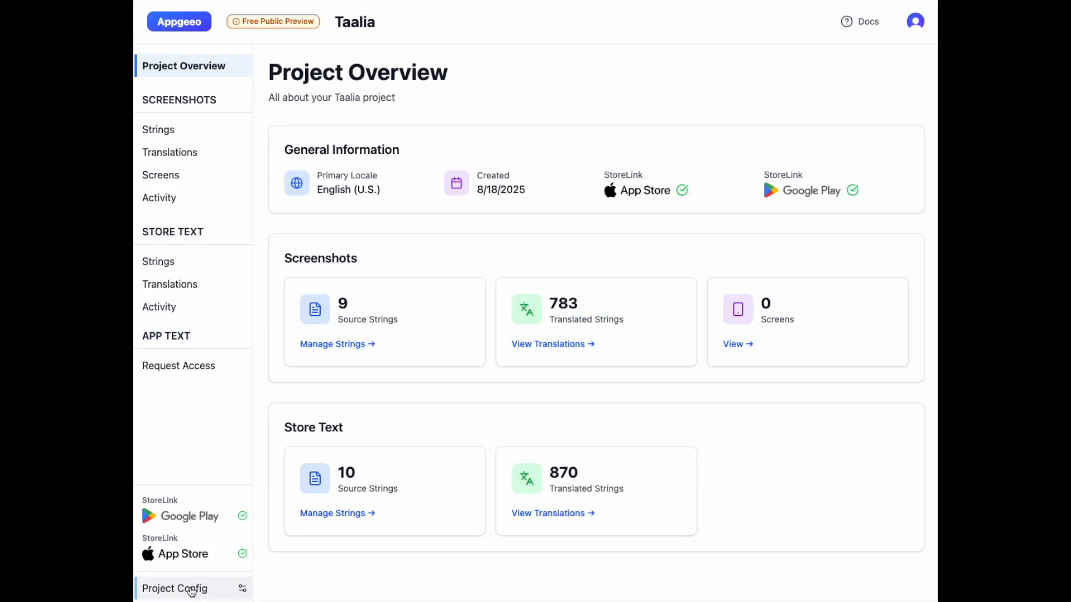
- From the project configuration, open the Appgeeo Screenshots Figma doc and open the Appgeeo Bridge plugin in the Appgeeo (Community) file
{"action": "left_click", "coordinate": [192, 590]}
{"action": "scroll", "coordinate": [420, 457], "scroll_direction": "down", "scroll_amount": 9}
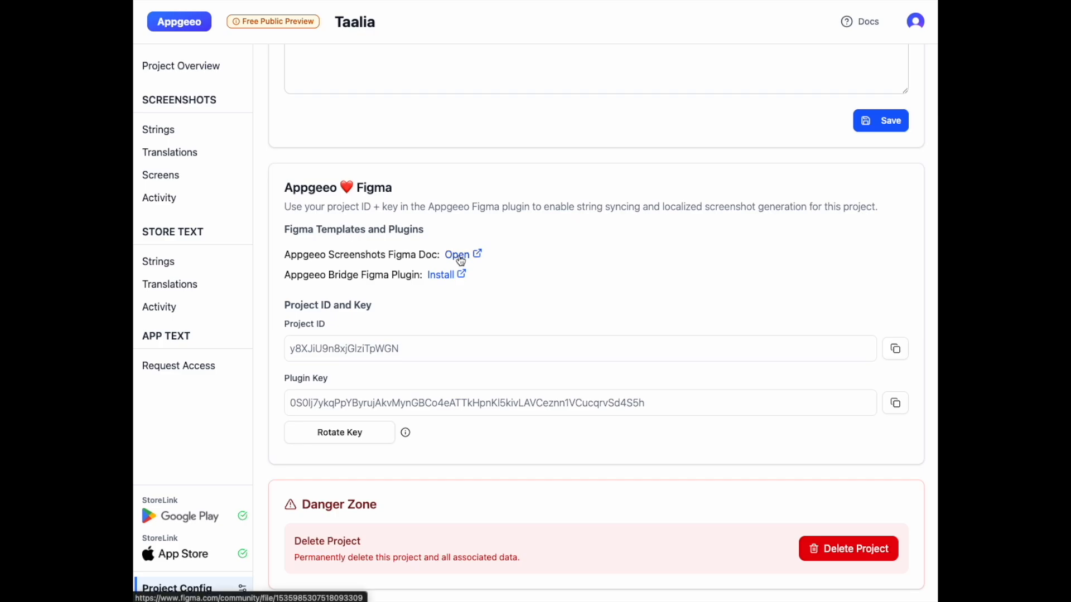
{"action": "left_click", "coordinate": [460, 257]}
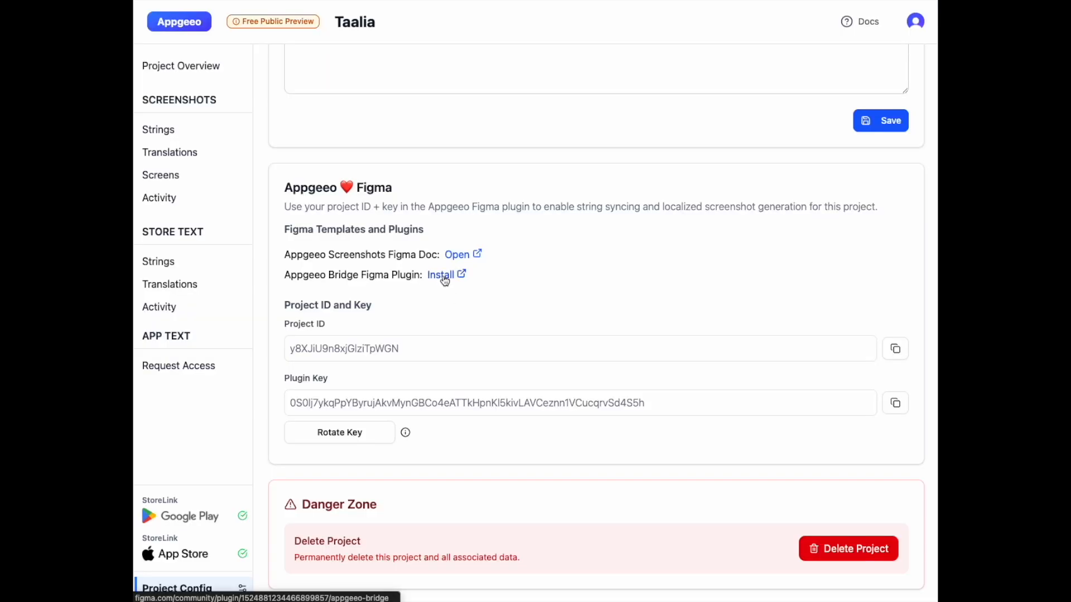
{"action": "left_click", "coordinate": [443, 276]}
{"action": "left_click", "coordinate": [192, 323]}
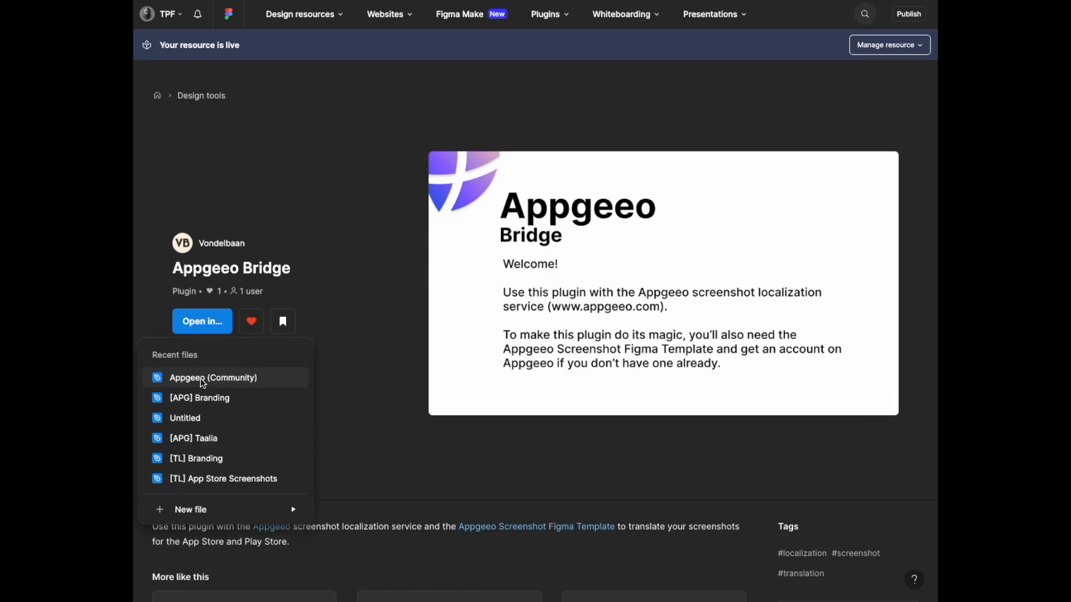
{"action": "left_click", "coordinate": [200, 378]}
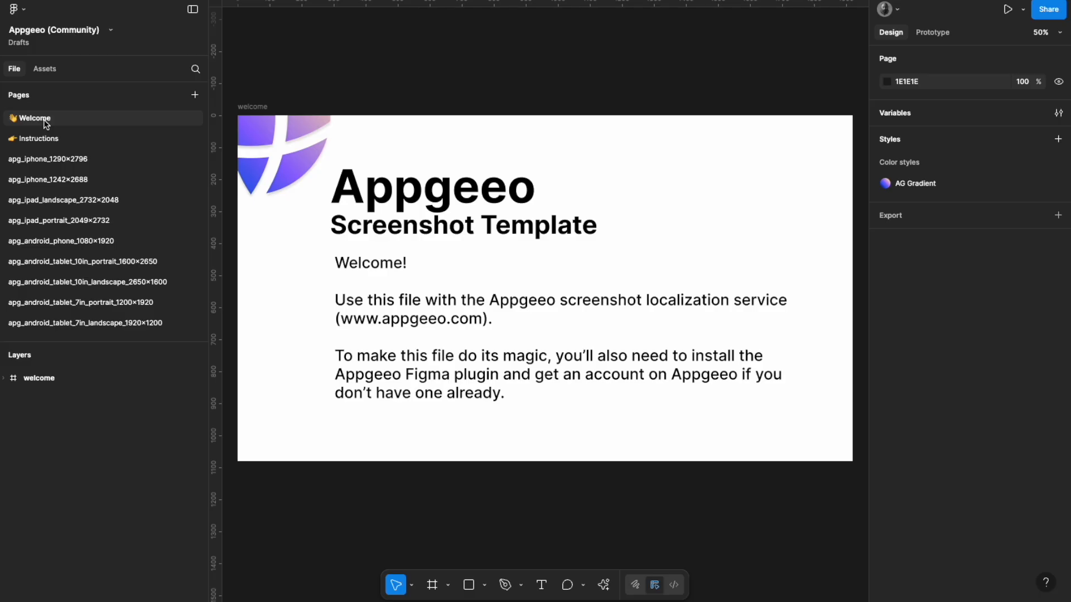
- On the apg_android_phone_1080x1920 page, paste the std_bg gradient background into frames apg_0 and apg_1
{"action": "left_click", "coordinate": [45, 163]}
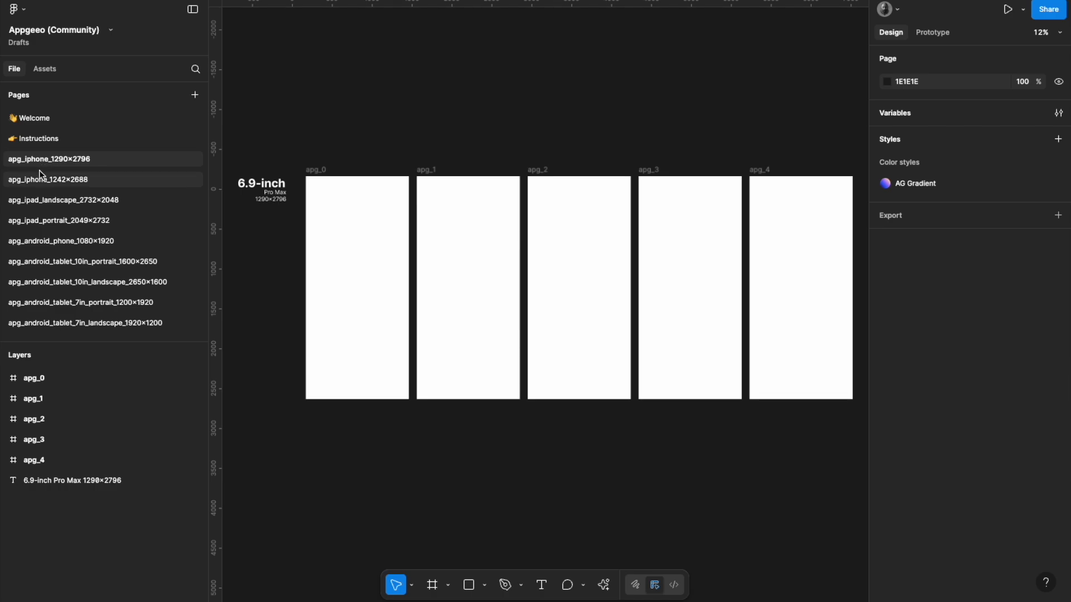
{"action": "left_click", "coordinate": [47, 241]}
{"action": "left_click", "coordinate": [337, 304]}
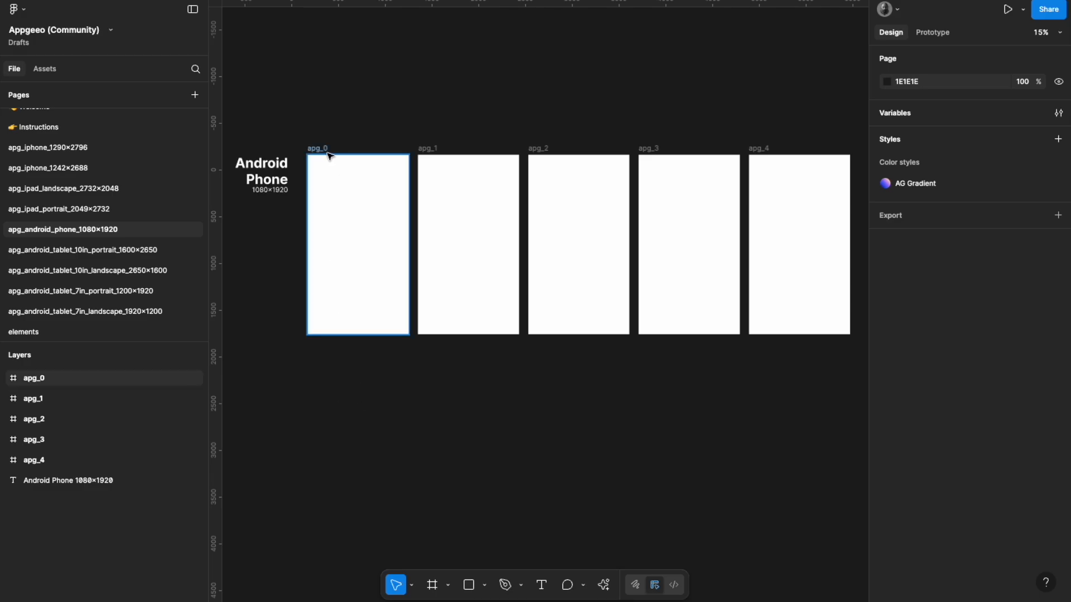
{"action": "key", "text": "ctrl+v"}
{"action": "left_click", "coordinate": [426, 148]}
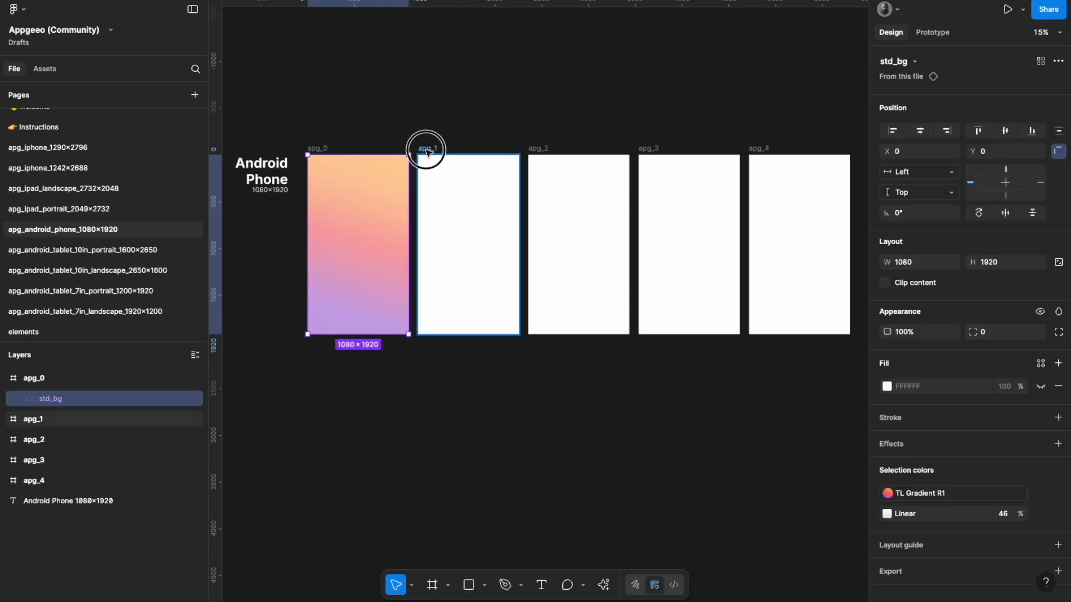
{"action": "key", "text": "ctrl+v"}
- Add text layers string_0 to string_3 on frame apg_0 and string_4 to string_8 on frame apg_1
{"action": "left_click", "coordinate": [346, 198]}
{"action": "key", "text": "ctrl+v"}
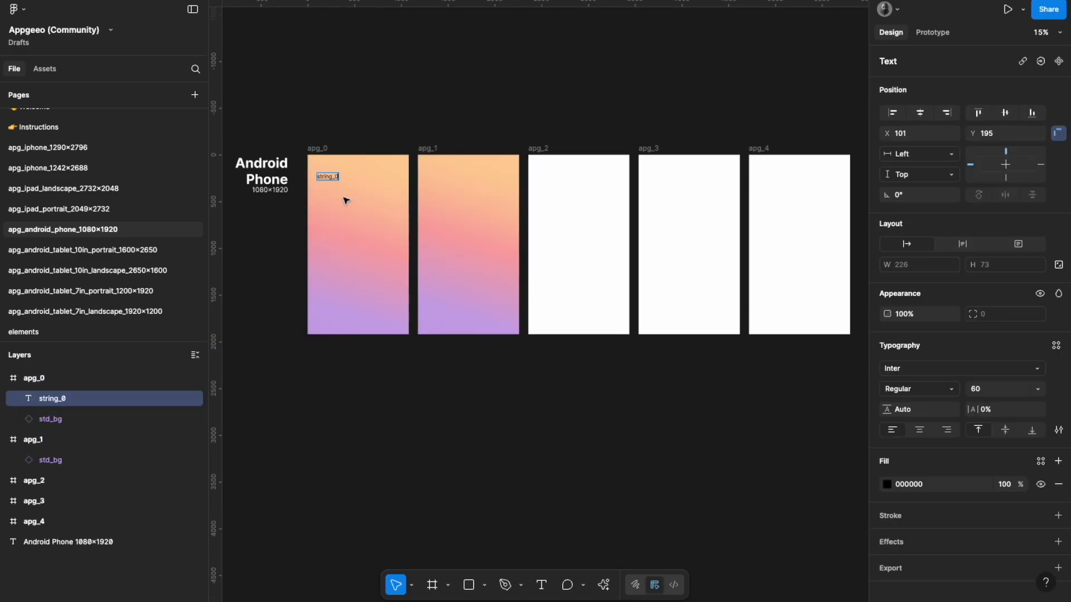
{"action": "scroll", "coordinate": [343, 198], "scroll_direction": "up", "scroll_amount": 5}
{"action": "scroll", "coordinate": [342, 198], "scroll_direction": "up", "scroll_amount": 3}
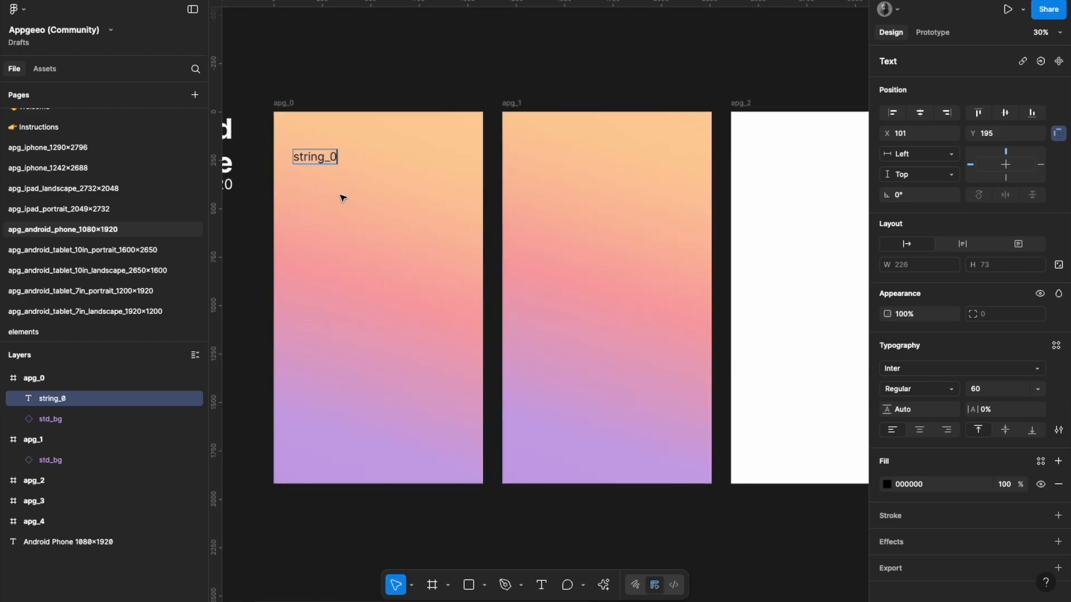
{"action": "scroll", "coordinate": [343, 199], "scroll_direction": "up", "scroll_amount": 1}
{"action": "key", "text": "Escape"}
{"action": "left_click_drag", "start_coordinate": [325, 250], "coordinate": [385, 237]}
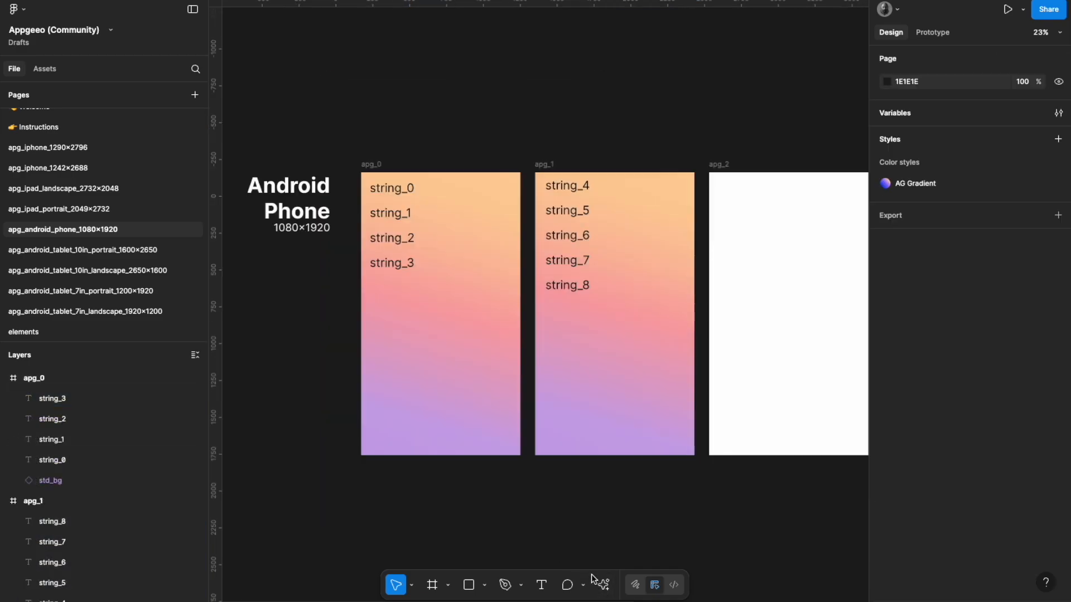
- Launch the Appgeeo Bridge plugin in Figma and paste in the project ID copied from the Appgeeo project configuration
{"action": "left_click", "coordinate": [603, 585]}
{"action": "left_click", "coordinate": [453, 412]}
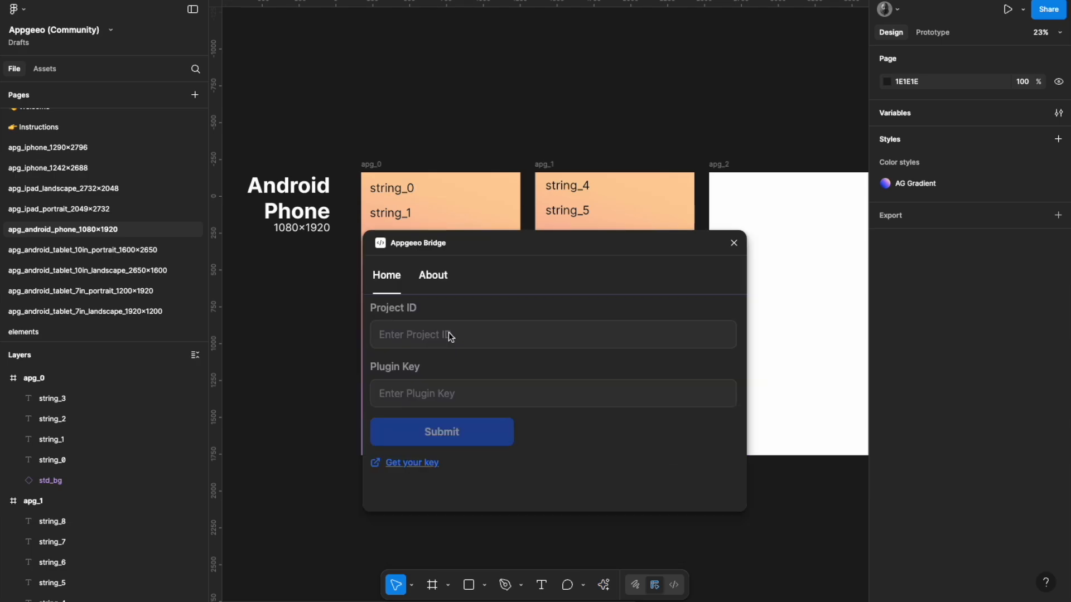
{"action": "key", "text": "super+Tab"}
{"action": "key", "text": "super+Tab"}
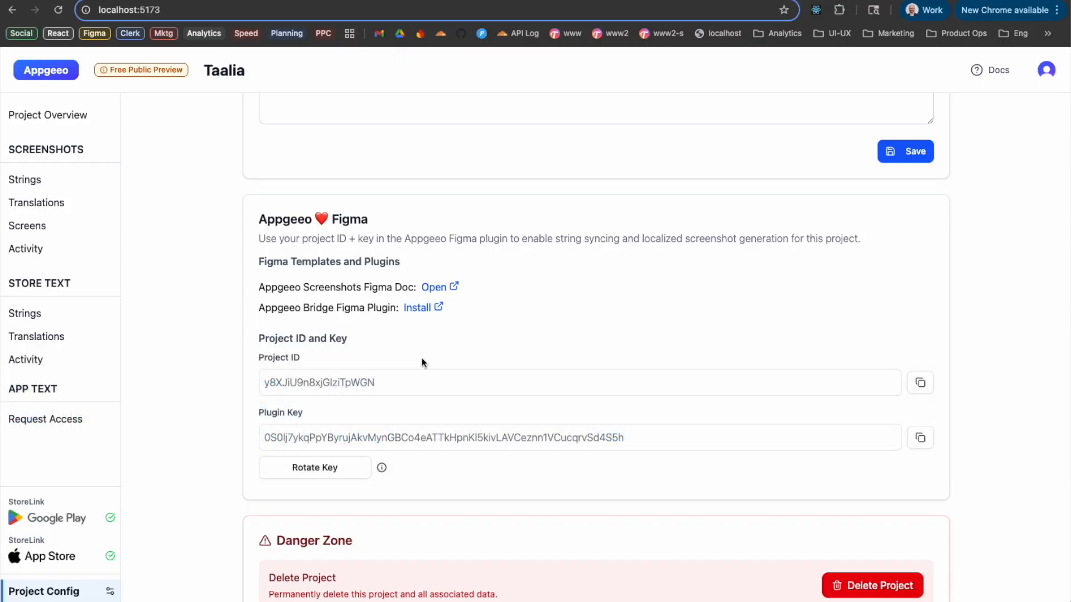
{"action": "left_click", "coordinate": [921, 384]}
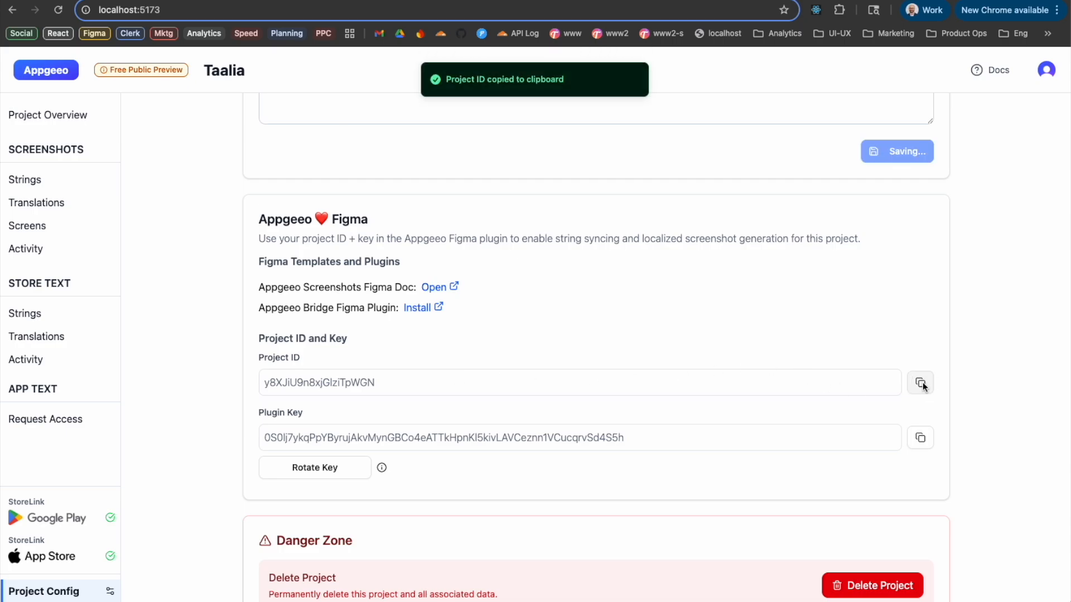
{"action": "key", "text": "super+Tab"}
{"action": "left_click", "coordinate": [463, 339]}
{"action": "key", "text": "super+v"}
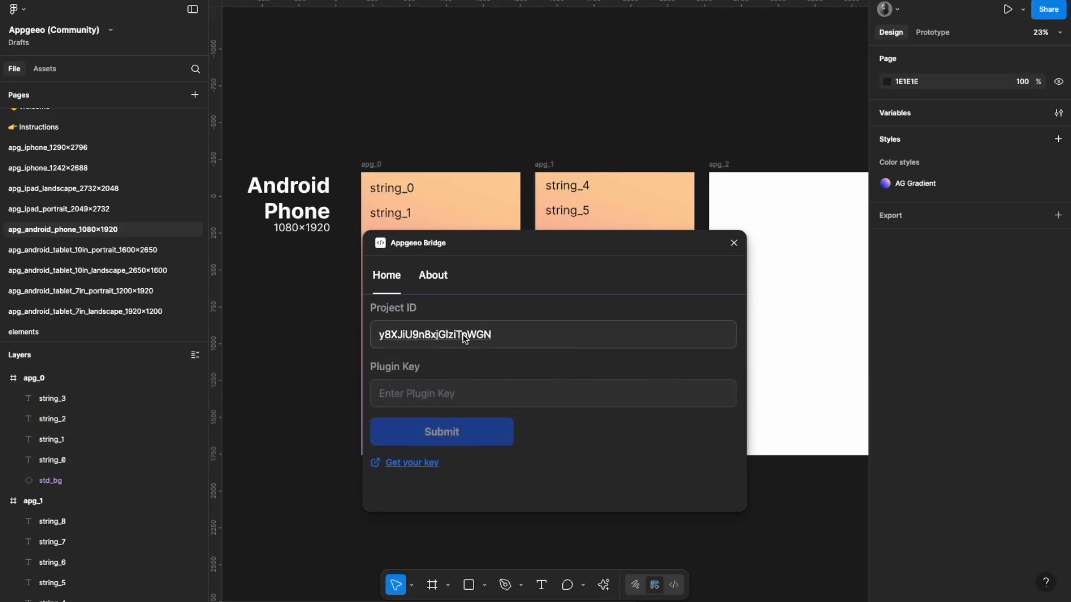
- Copy the plugin key from the Appgeeo project configuration into the Figma plugin's Plugin Key field and submit the credentials
{"action": "key", "text": "super+Tab"}
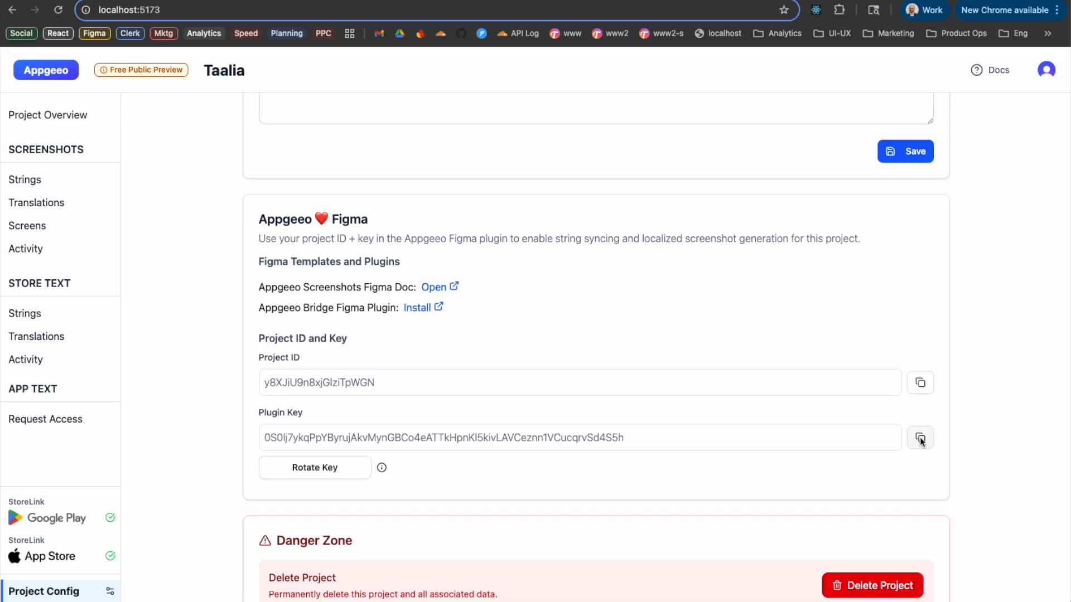
{"action": "left_click", "coordinate": [920, 439]}
{"action": "key", "text": "super+Tab"}
{"action": "left_click", "coordinate": [438, 392]}
{"action": "key", "text": "super+v"}
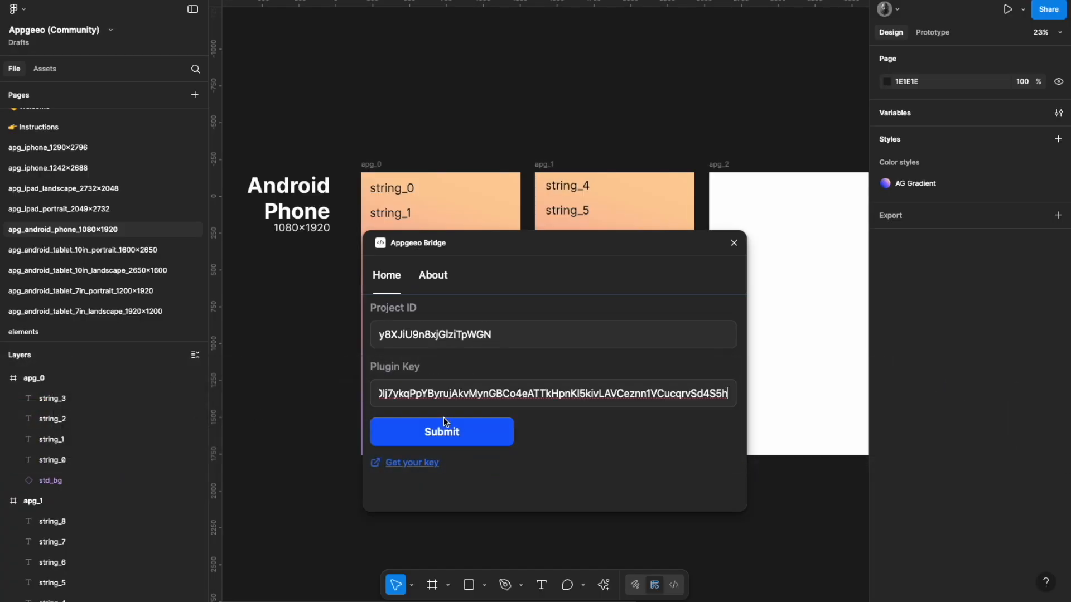
{"action": "left_click", "coordinate": [455, 436]}
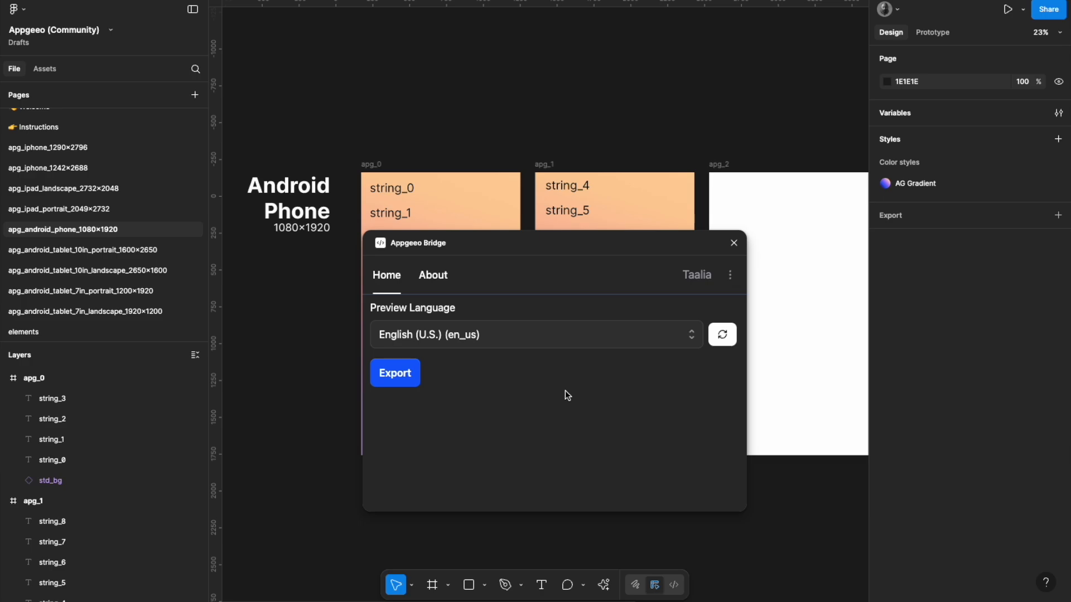
- Look through the preview languages offered by the Appgeeo Bridge plugin
{"action": "left_click", "coordinate": [690, 335]}
{"action": "scroll", "coordinate": [535, 451], "scroll_direction": "down", "scroll_amount": 10}
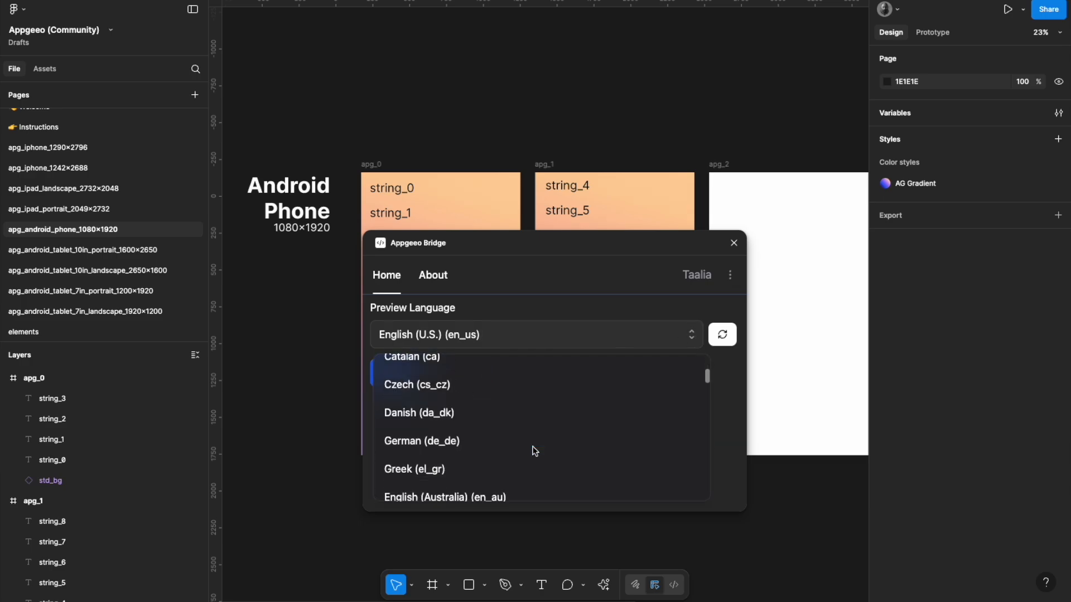
{"action": "scroll", "coordinate": [534, 450], "scroll_direction": "down", "scroll_amount": 20}
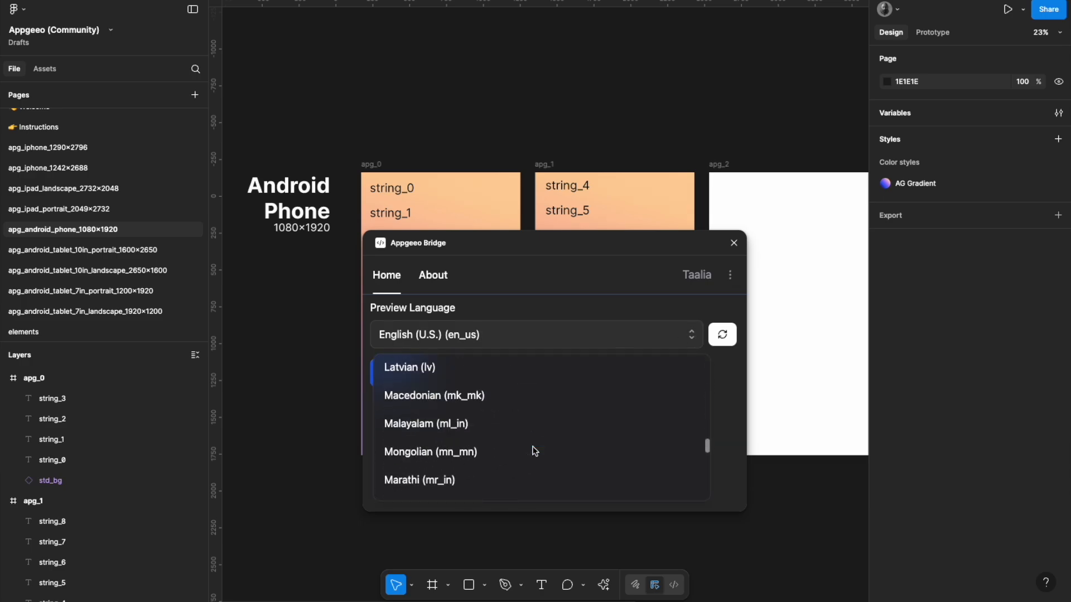
{"action": "scroll", "coordinate": [534, 450], "scroll_direction": "down", "scroll_amount": 5}
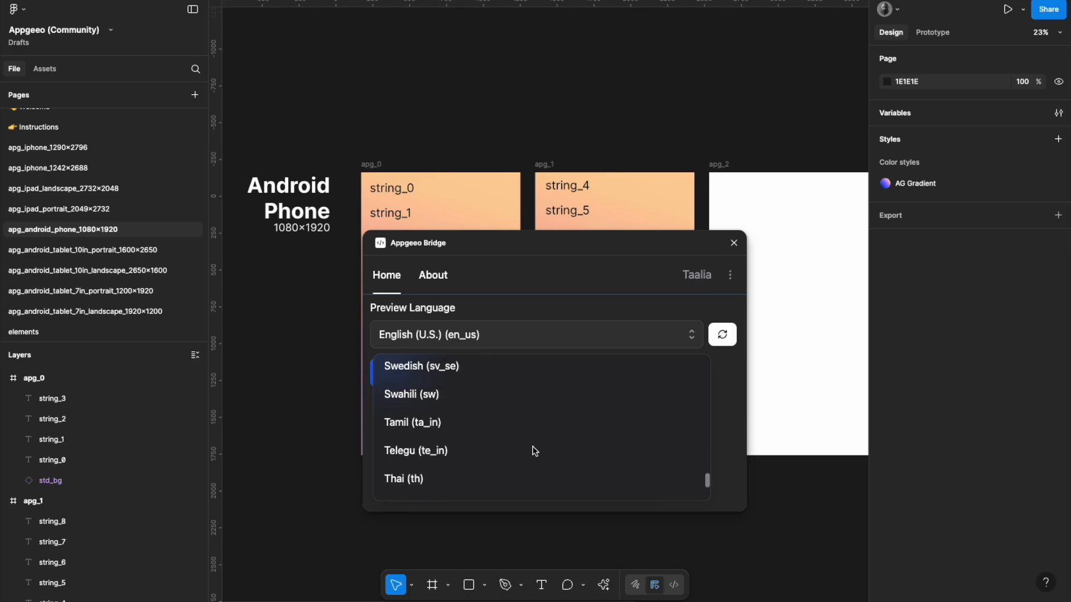
{"action": "scroll", "coordinate": [534, 451], "scroll_direction": "down", "scroll_amount": 5}
{"action": "scroll", "coordinate": [533, 448], "scroll_direction": "up", "scroll_amount": 20}
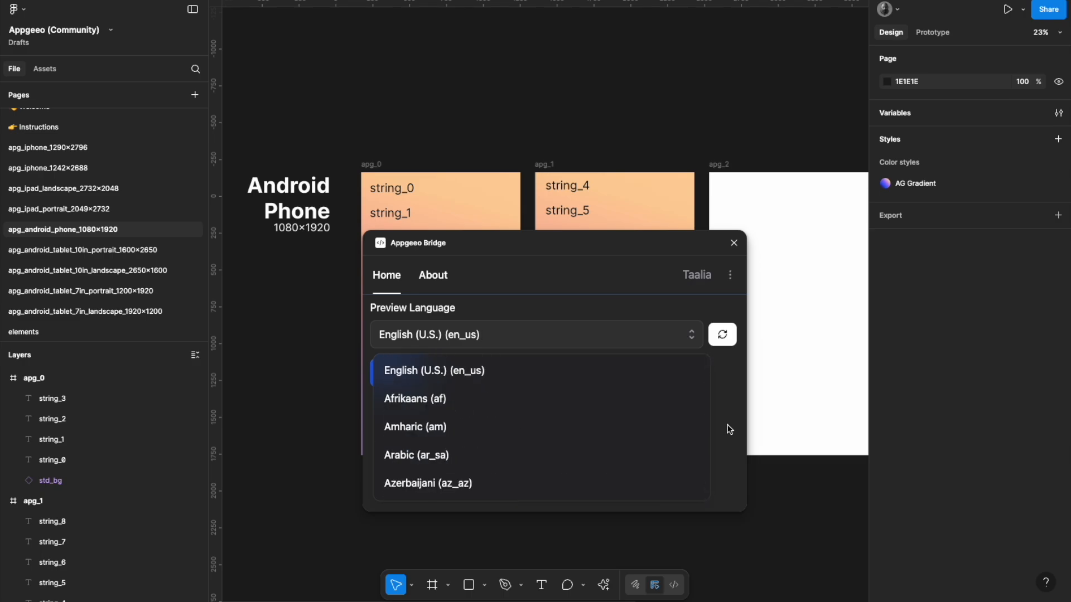
{"action": "left_click", "coordinate": [741, 408]}
- Show the AppgeeoStrings variables, widen the apg column to fit the full strings, and move the window clear of the plugin's language selector
{"action": "scroll", "coordinate": [738, 409], "scroll_direction": "up", "scroll_amount": 3}
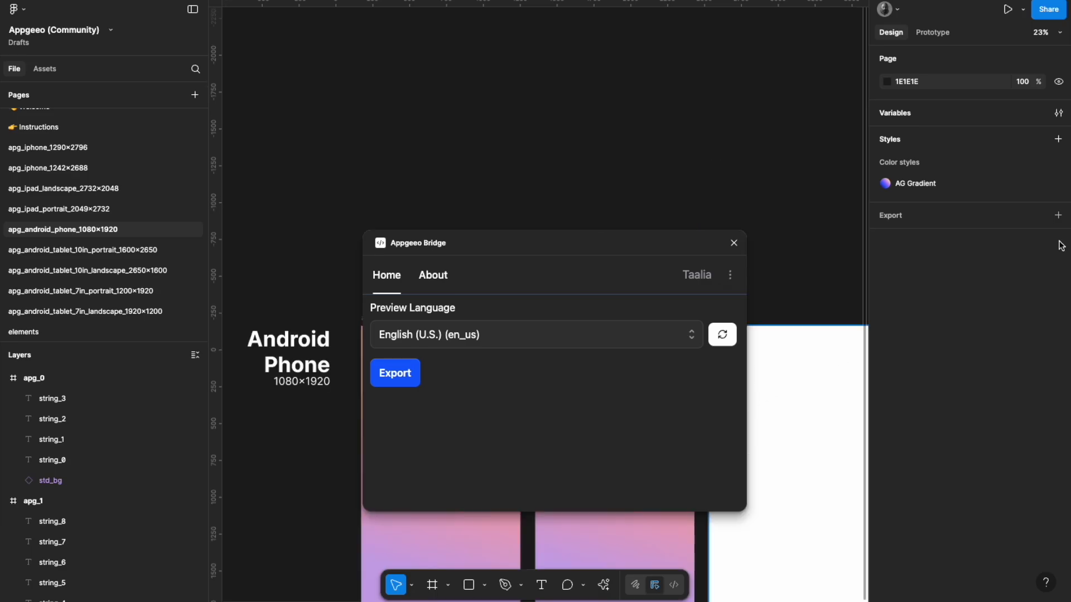
{"action": "left_click", "coordinate": [1058, 113]}
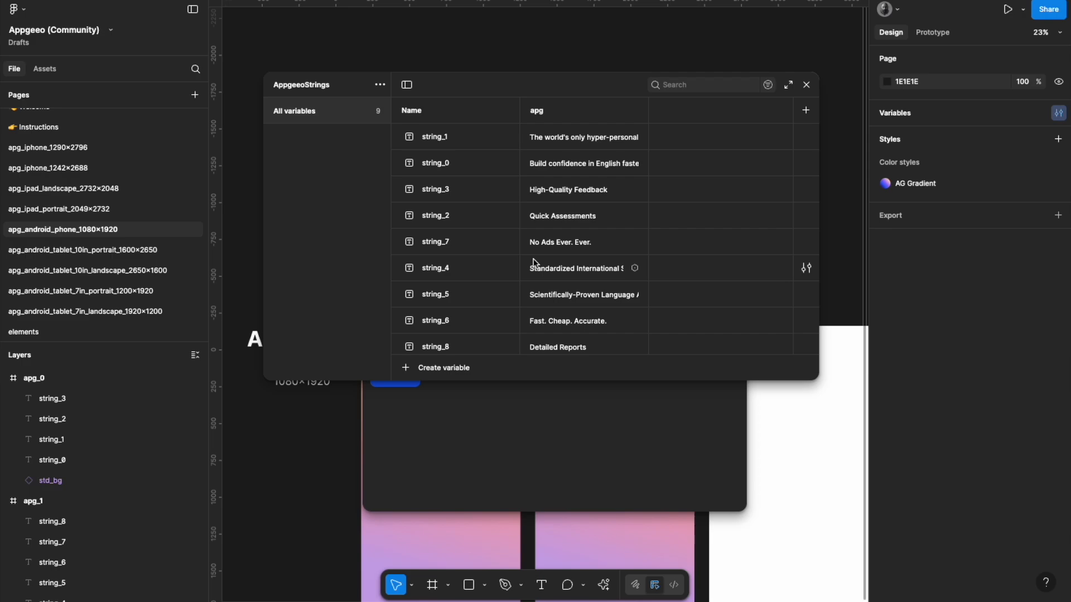
{"action": "scroll", "coordinate": [534, 262], "scroll_direction": "down", "scroll_amount": 1}
{"action": "left_click_drag", "start_coordinate": [648, 109], "coordinate": [768, 149]}
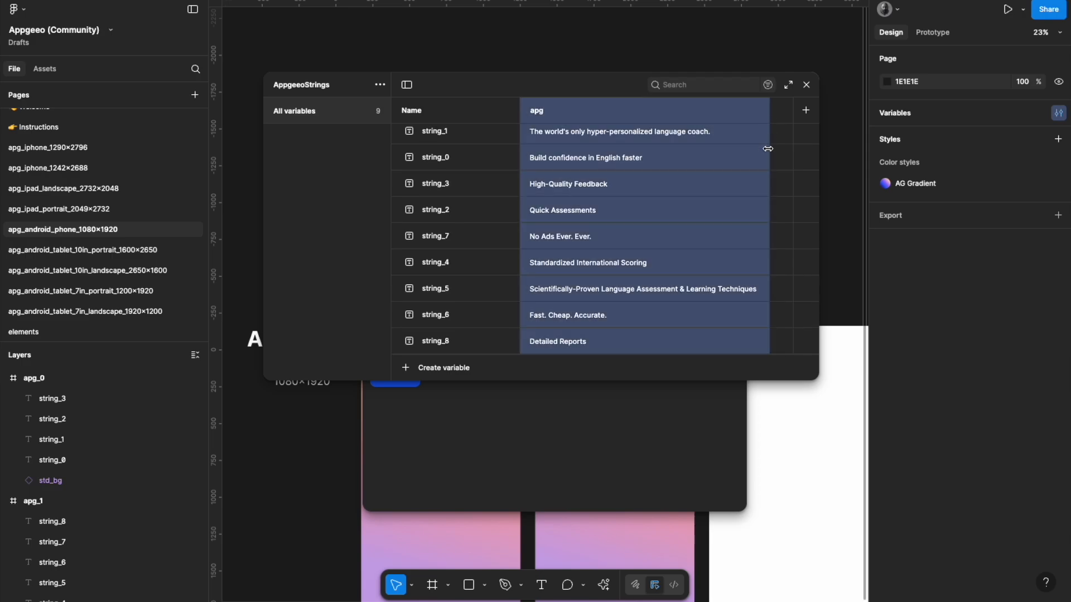
{"action": "left_click_drag", "start_coordinate": [591, 85], "coordinate": [555, 7]}
- Preview the AppgeeoStrings variables in Afrikaans (af) and Basque (eu_es), and close the variables window and the plugin
{"action": "left_click", "coordinate": [691, 335]}
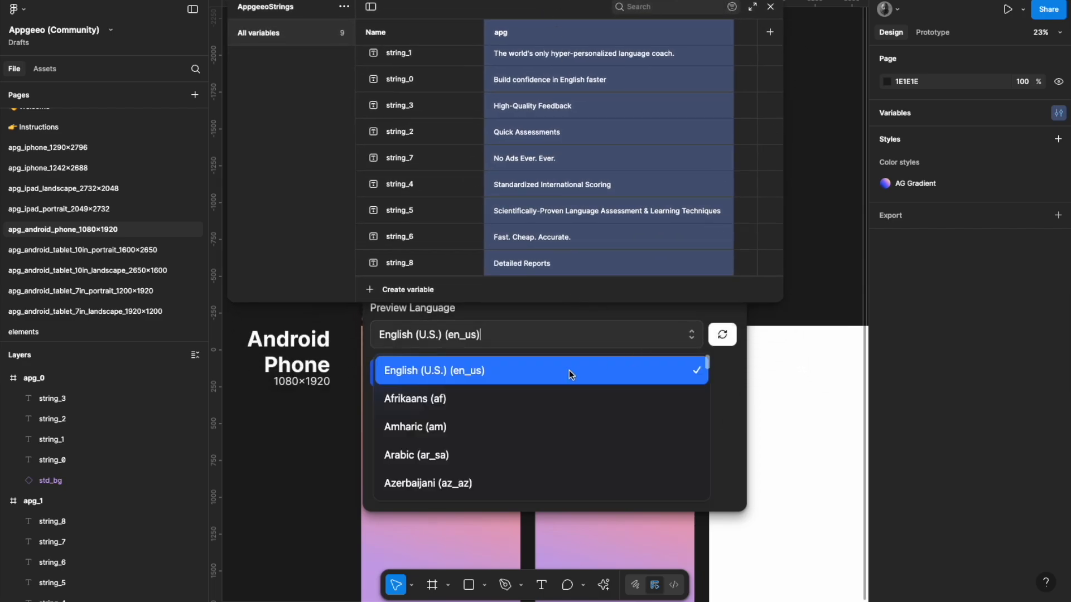
{"action": "left_click", "coordinate": [557, 396]}
{"action": "left_click", "coordinate": [690, 336]}
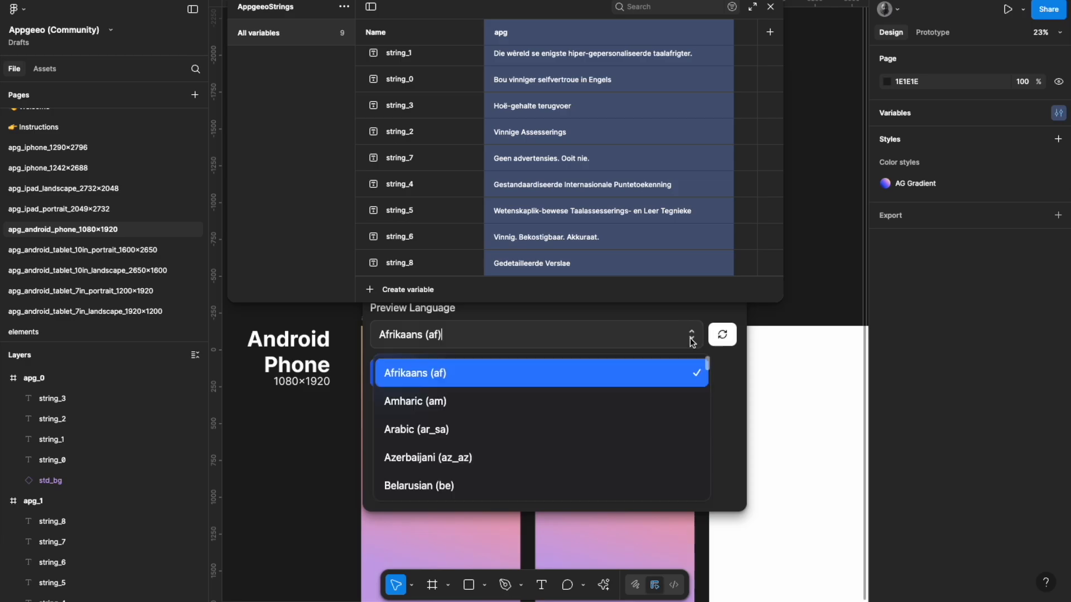
{"action": "scroll", "coordinate": [585, 442], "scroll_direction": "down", "scroll_amount": 10}
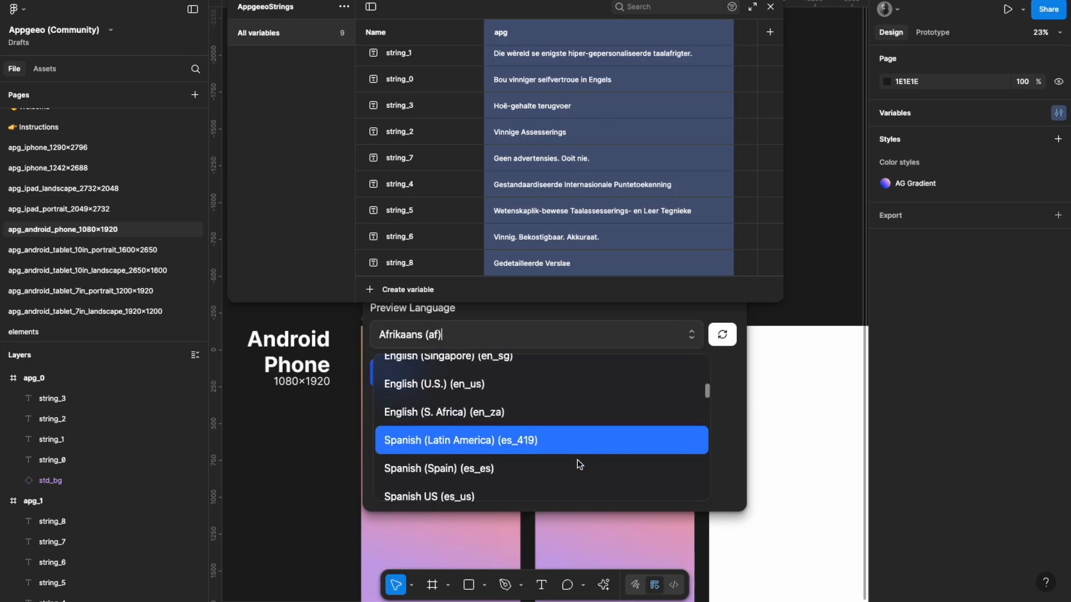
{"action": "left_click", "coordinate": [577, 460]}
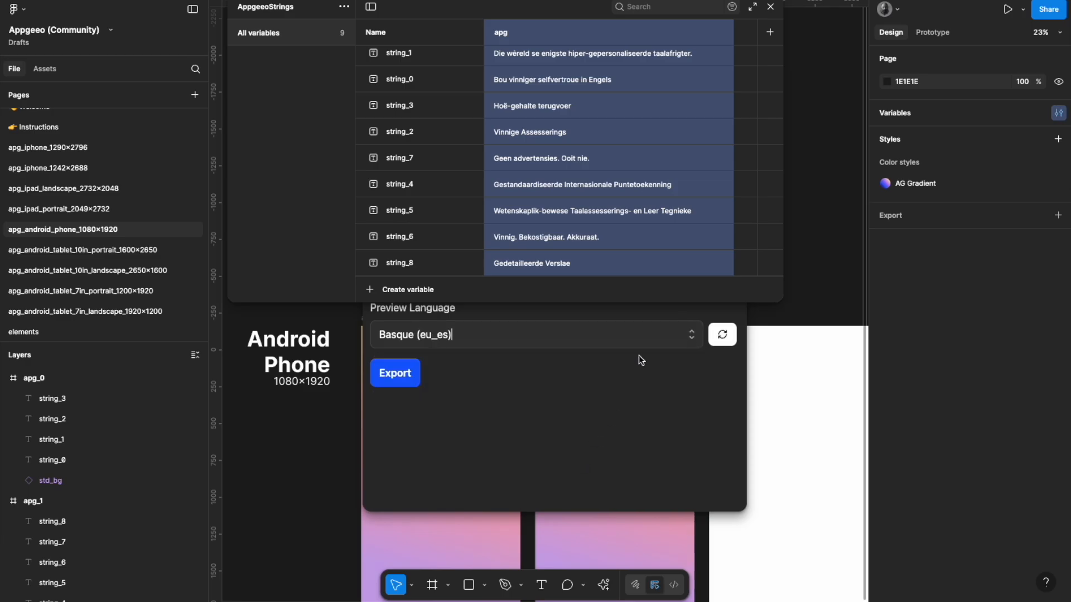
{"action": "left_click", "coordinate": [770, 7]}
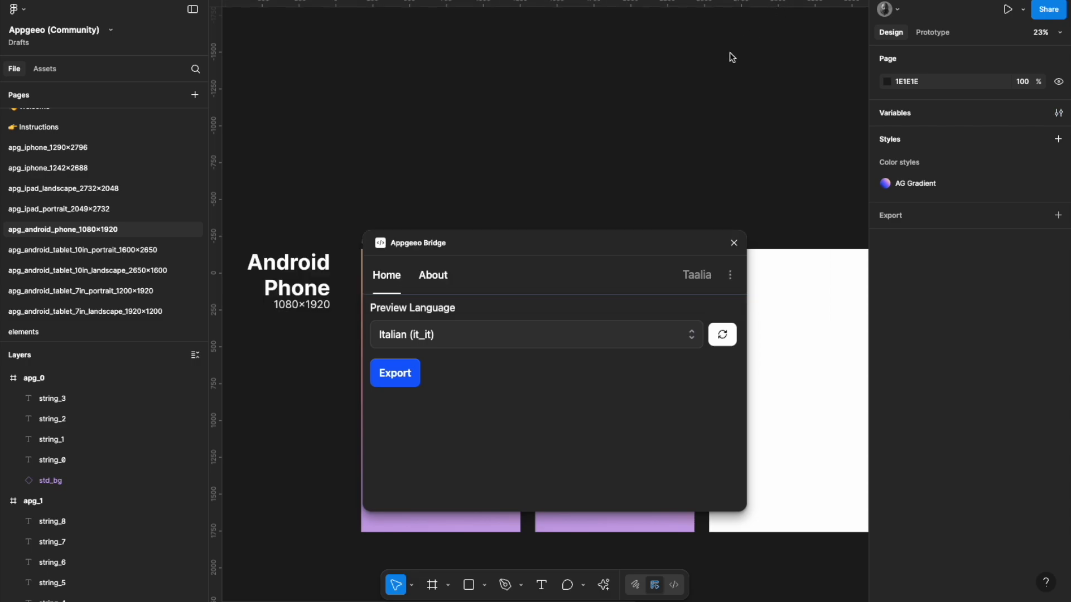
{"action": "left_click", "coordinate": [734, 243]}
- Bind the string_0 and string_1 text layers in frame apg_0 to the string_0 and string_1 variables
{"action": "scroll", "coordinate": [603, 327], "scroll_direction": "down", "scroll_amount": 2}
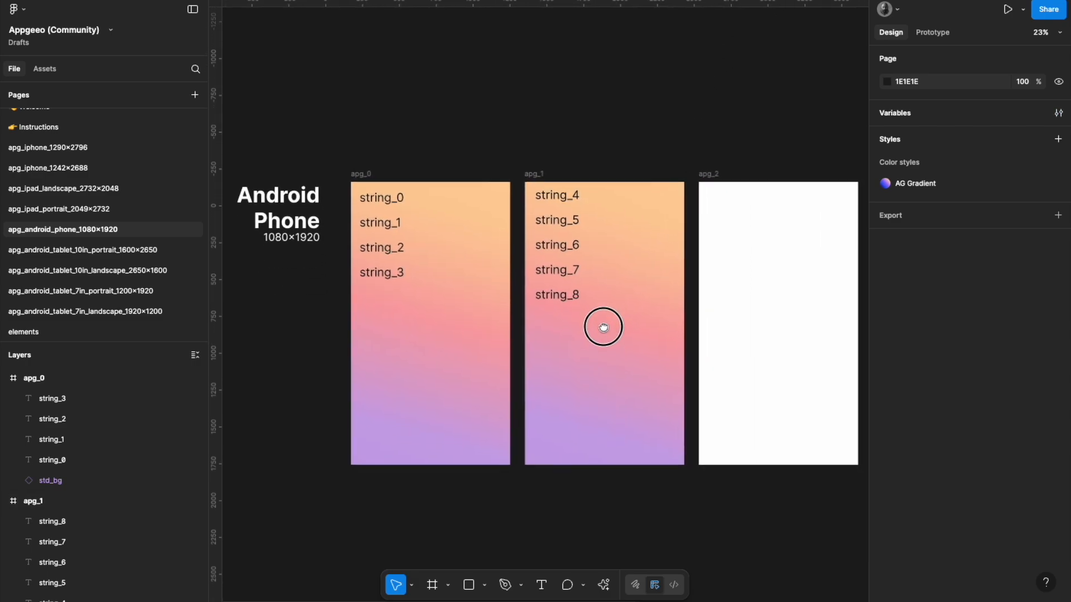
{"action": "left_click_drag", "start_coordinate": [603, 327], "coordinate": [565, 311]}
{"action": "scroll", "coordinate": [377, 209], "scroll_direction": "up", "scroll_amount": 3}
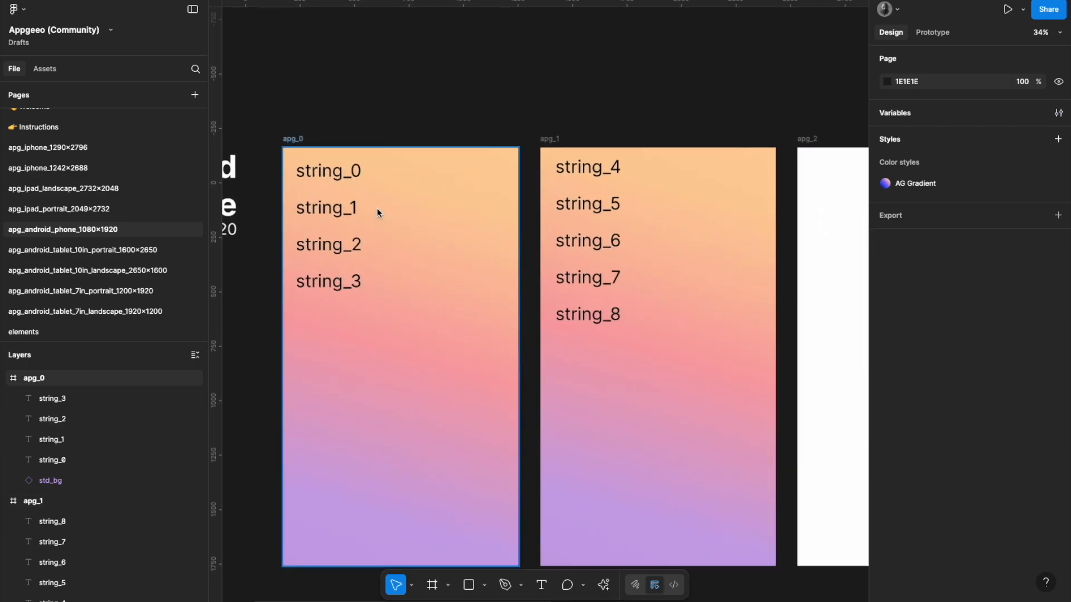
{"action": "scroll", "coordinate": [377, 212], "scroll_direction": "down", "scroll_amount": 2}
{"action": "scroll", "coordinate": [376, 210], "scroll_direction": "up", "scroll_amount": 1}
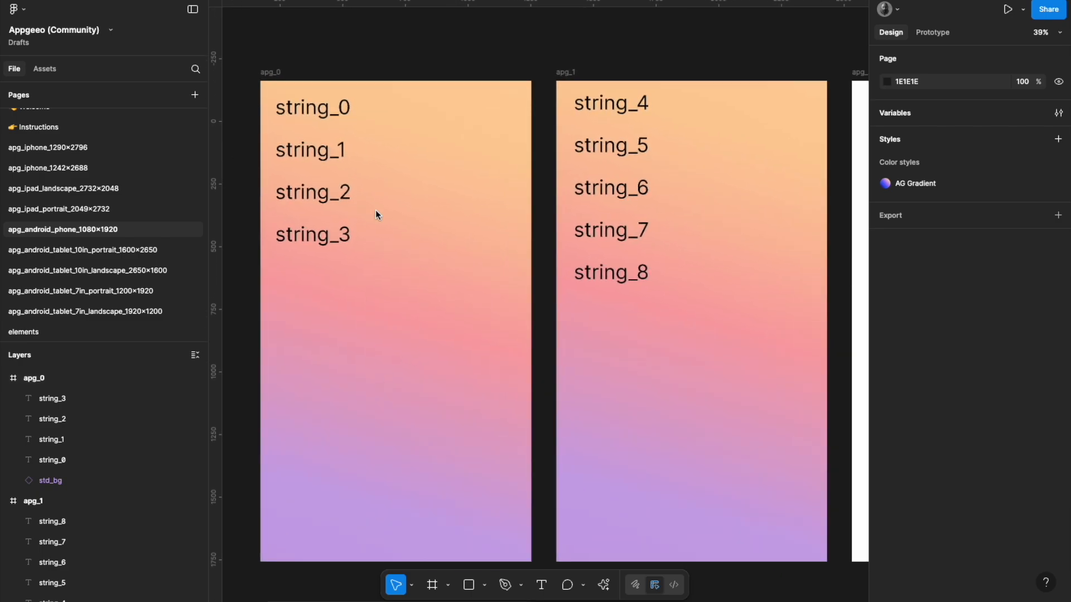
{"action": "left_click", "coordinate": [315, 103]}
{"action": "left_click", "coordinate": [1022, 61]}
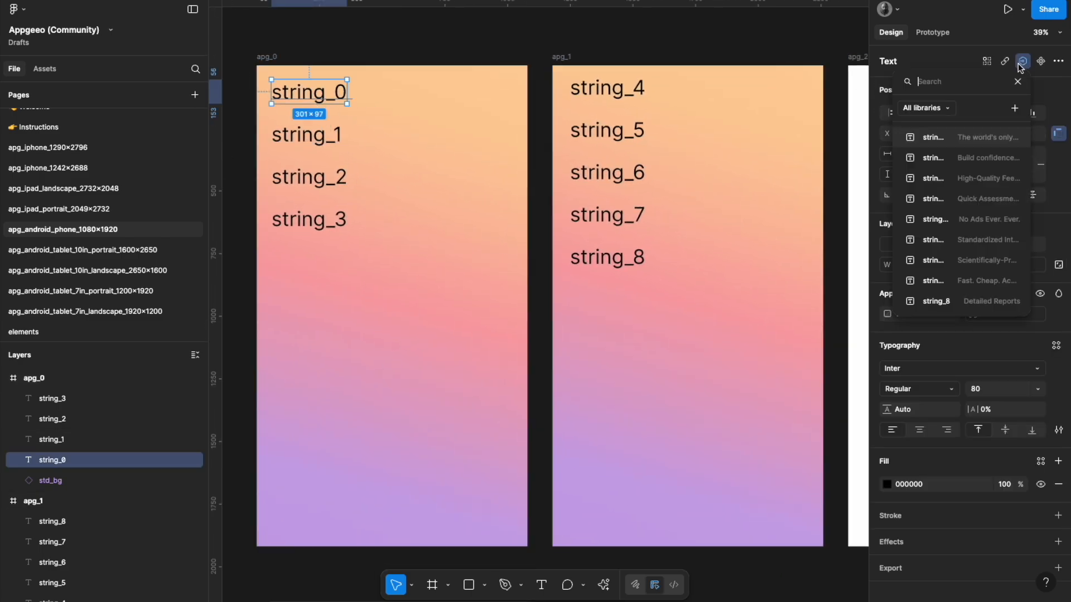
{"action": "left_click", "coordinate": [994, 160]}
{"action": "left_click", "coordinate": [292, 143]}
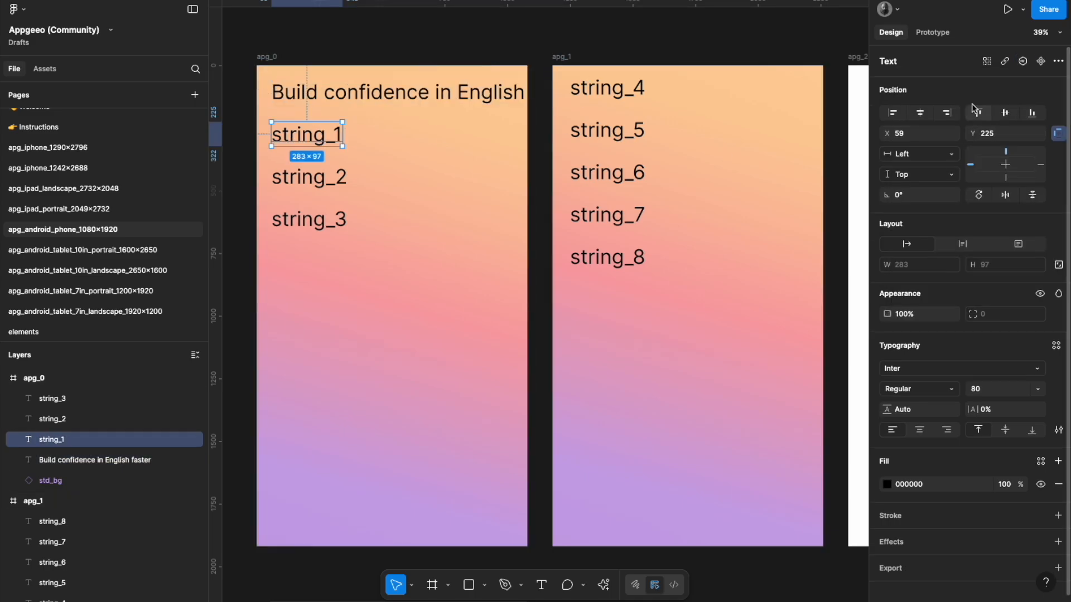
{"action": "left_click", "coordinate": [1021, 61]}
{"action": "left_click", "coordinate": [992, 180]}
- Bind apg_0's string_2 text layer to the string_7 variable and its string_3 text layer to the string_8 variable
{"action": "left_click", "coordinate": [306, 178]}
{"action": "left_click", "coordinate": [1022, 62]}
{"action": "left_click", "coordinate": [993, 296]}
{"action": "left_click", "coordinate": [316, 216]}
{"action": "left_click", "coordinate": [1022, 62]}
{"action": "left_click", "coordinate": [991, 300]}
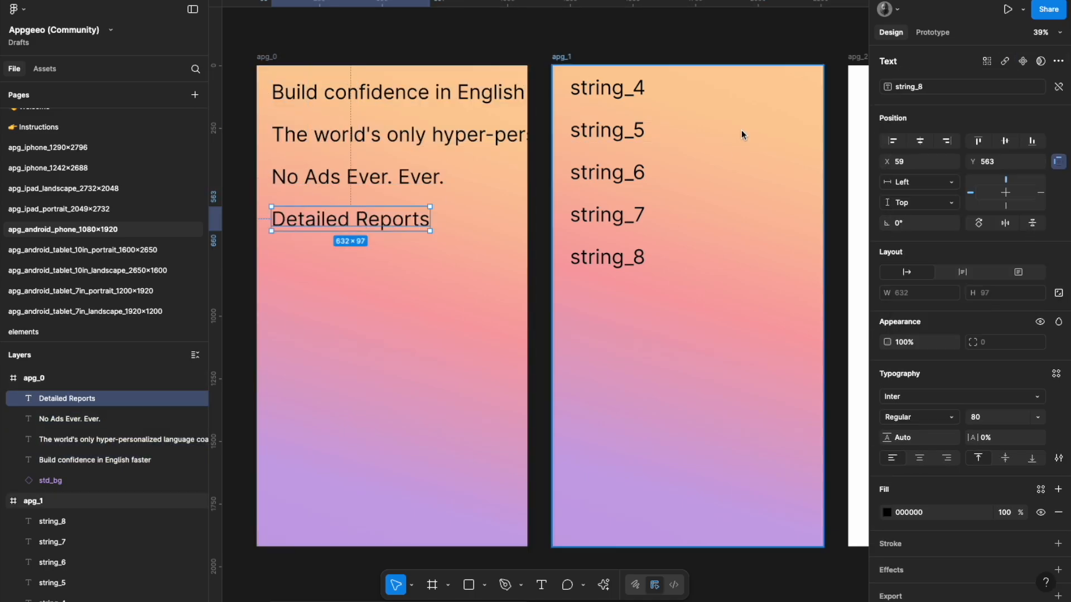
- Bind the first three placeholder texts in apg_1 to the High-Quality Feedback, Quick Assessments and Standardized International Scoring variables
{"action": "left_click", "coordinate": [611, 90]}
{"action": "left_click", "coordinate": [1022, 62]}
{"action": "left_click", "coordinate": [998, 179]}
{"action": "left_click", "coordinate": [611, 131]}
{"action": "left_click", "coordinate": [1022, 62]}
{"action": "left_click", "coordinate": [987, 240]}
- Bind apg_1's string_7 text layer to the string_5 variable and its string_8 text layer to the string_6 variable
{"action": "left_click", "coordinate": [607, 215]}
{"action": "left_click", "coordinate": [1023, 62]}
{"action": "left_click", "coordinate": [996, 261]}
{"action": "left_click", "coordinate": [606, 257]}
{"action": "left_click", "coordinate": [1022, 61]}
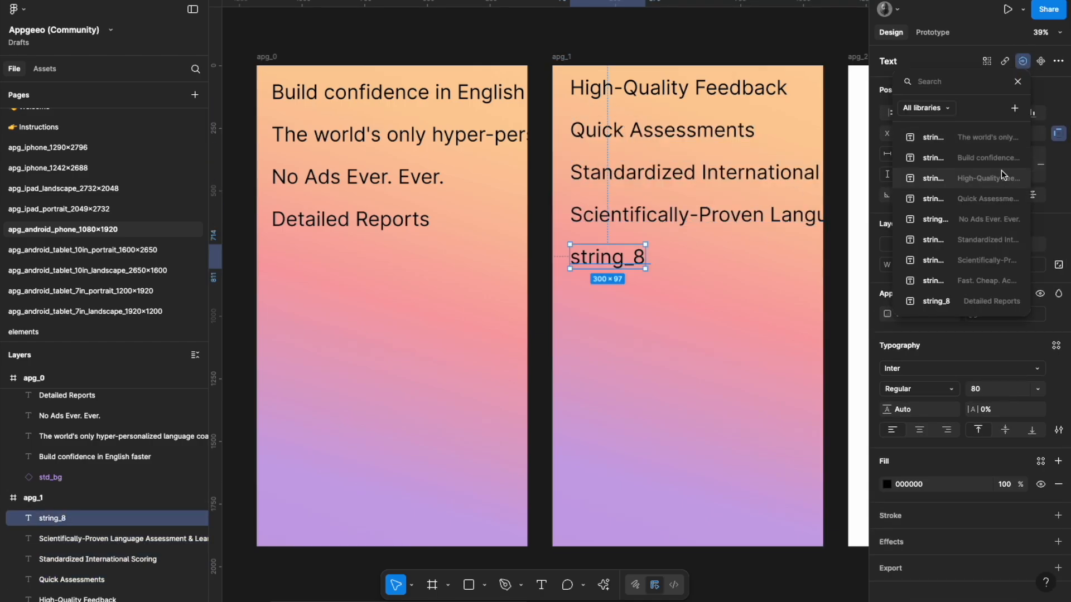
{"action": "left_click", "coordinate": [992, 281]}
{"action": "left_click", "coordinate": [553, 268]}
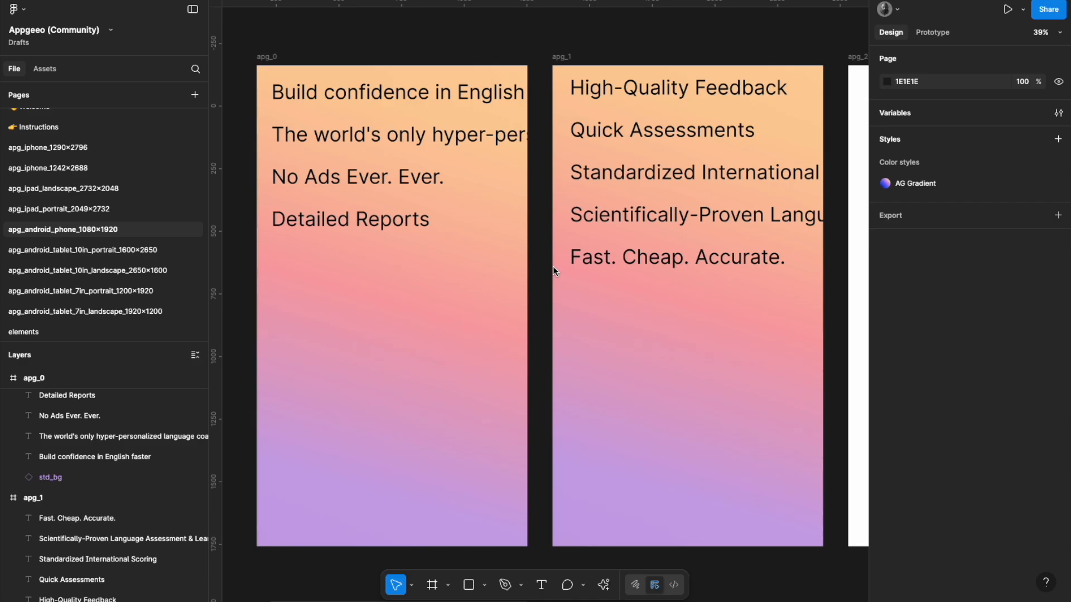
- Launch the Appgeeo Bridge plugin, preview the bound texts in Afrikaans (af), and move the plugin window clear of them
{"action": "left_click", "coordinate": [604, 585]}
{"action": "left_click", "coordinate": [449, 418]}
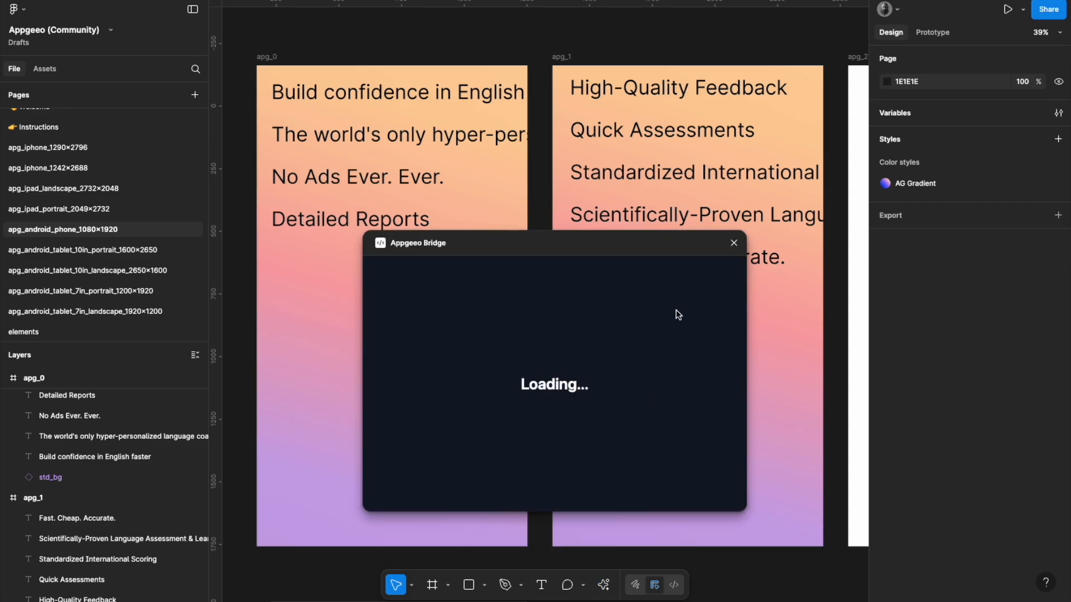
{"action": "left_click", "coordinate": [691, 335]}
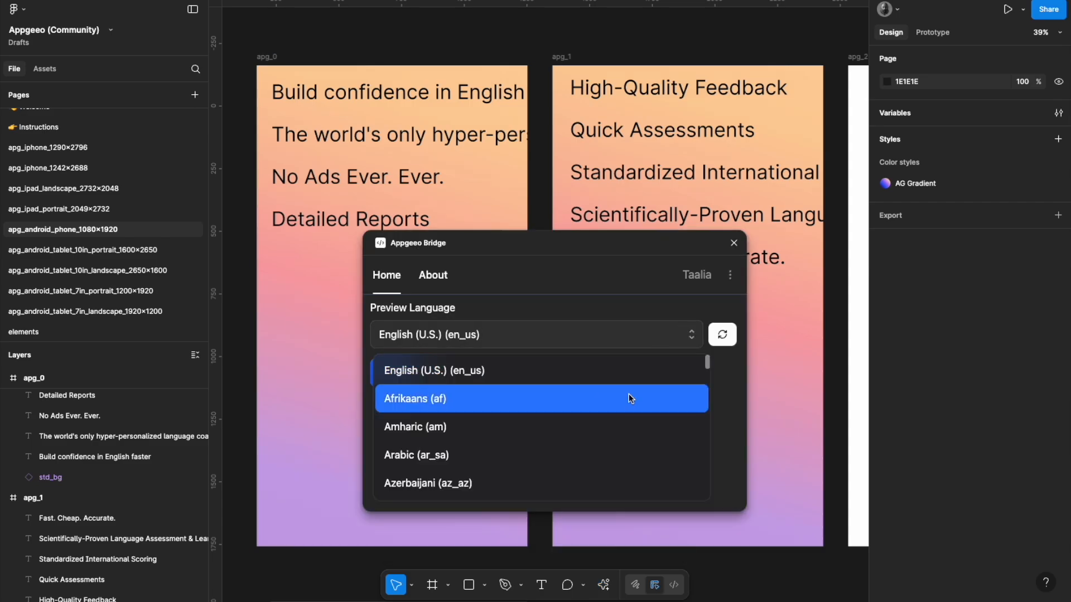
{"action": "left_click", "coordinate": [630, 406]}
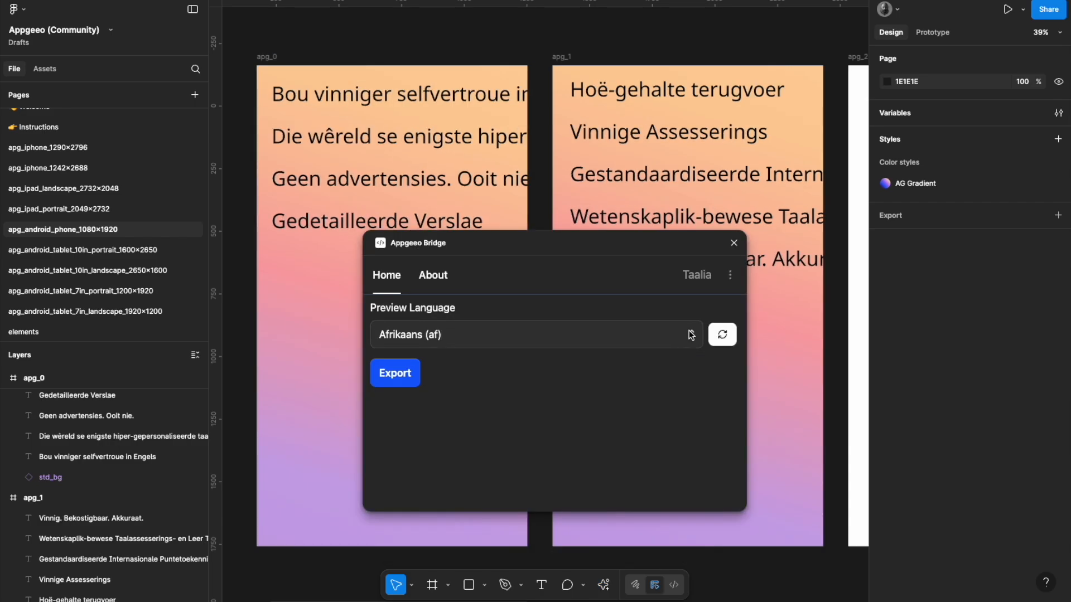
{"action": "left_click_drag", "start_coordinate": [646, 243], "coordinate": [514, 330]}
- Preview the frames in Amharic (am) and Belarusian (be), return to English (U.S.), and close the plugin
{"action": "left_click", "coordinate": [560, 424]}
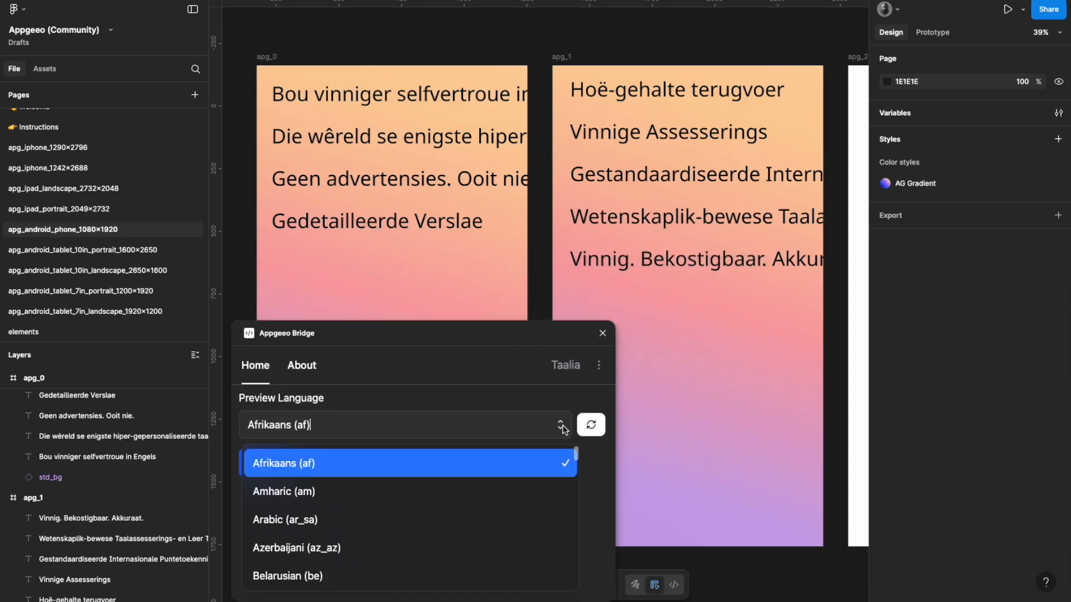
{"action": "left_click", "coordinate": [497, 492]}
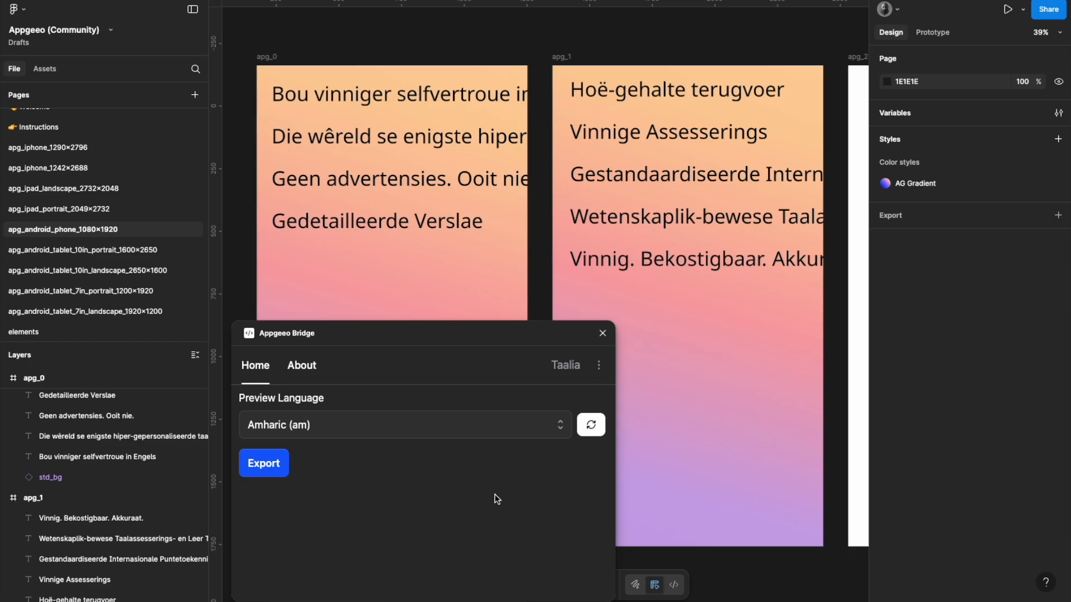
{"action": "left_click", "coordinate": [559, 424]}
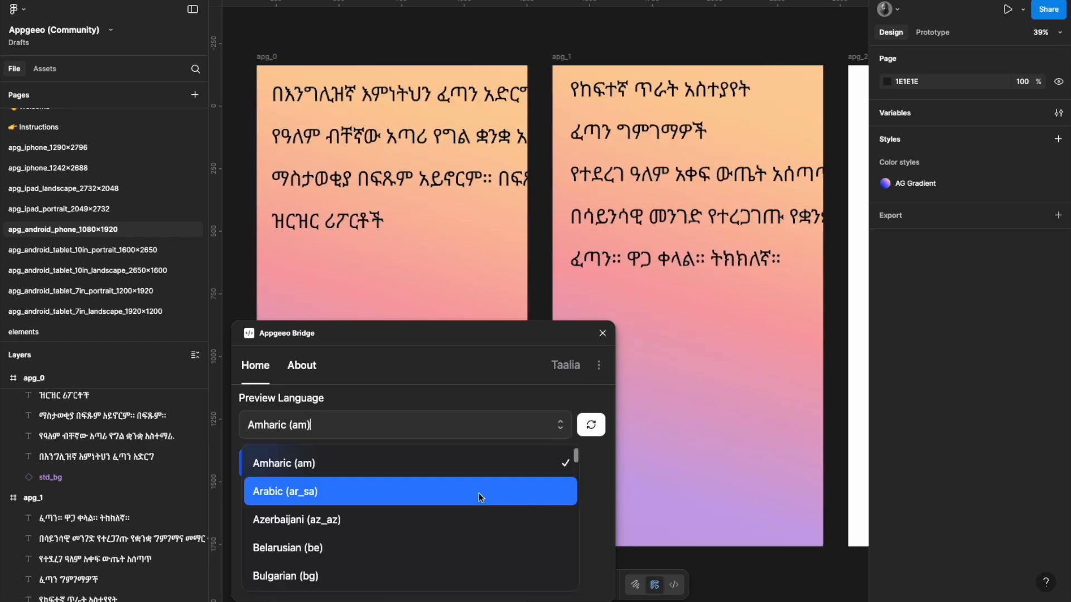
{"action": "left_click", "coordinate": [479, 543]}
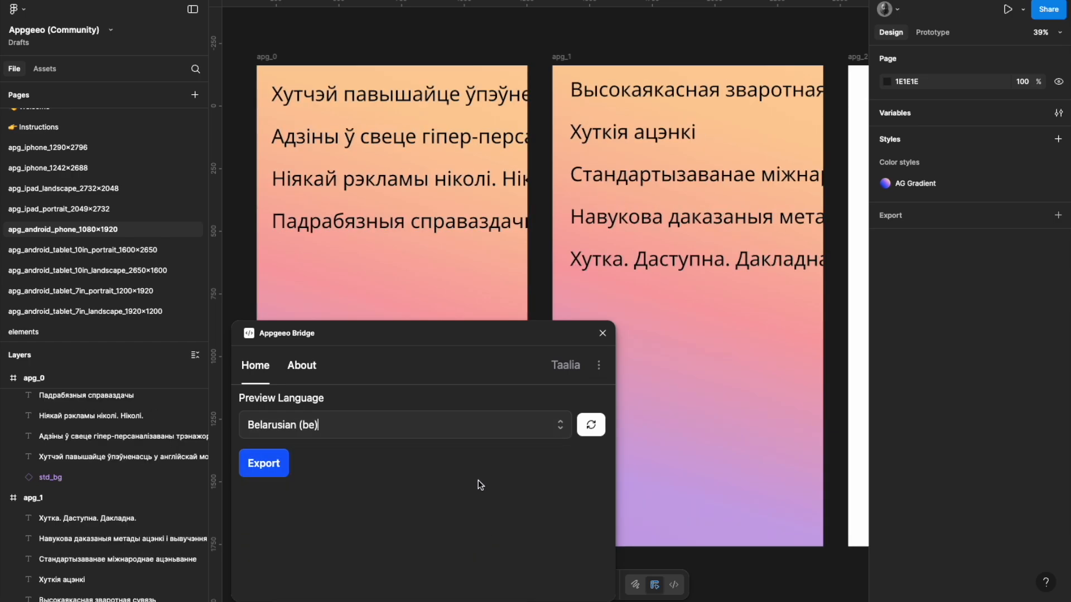
{"action": "left_click", "coordinate": [559, 425]}
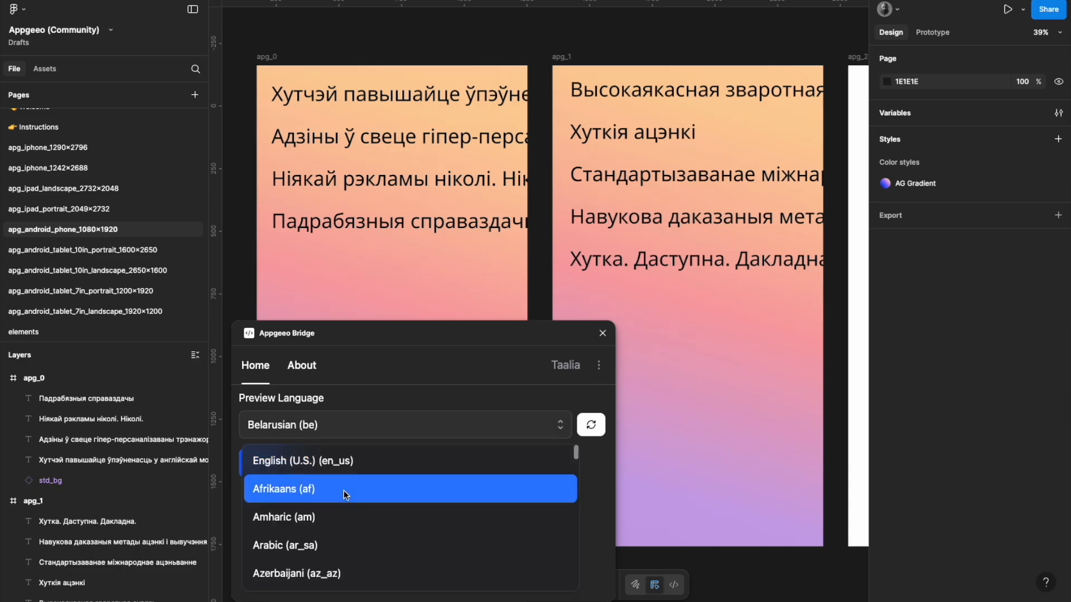
{"action": "left_click", "coordinate": [334, 461]}
{"action": "left_click", "coordinate": [602, 332]}
- Wrap the heading and tagline within apg_0, place "No Ads Ever. Ever." near the frame's foot, and move "Detailed Reports" into apg_1
{"action": "left_click", "coordinate": [390, 109]}
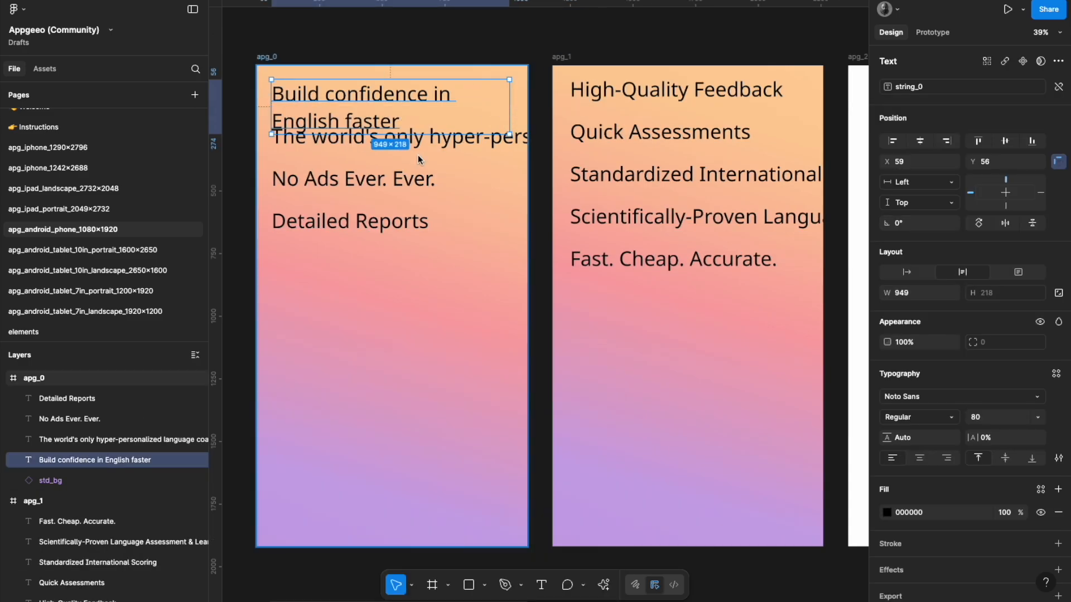
{"action": "left_click_drag", "start_coordinate": [333, 224], "coordinate": [330, 448]}
{"action": "left_click_drag", "start_coordinate": [769, 137], "coordinate": [506, 140]}
{"action": "mouse_move", "coordinate": [387, 179]}
{"action": "left_mouse_down"}
{"action": "mouse_move", "coordinate": [386, 232]}
{"action": "mouse_move", "coordinate": [387, 210]}
{"action": "left_mouse_up"}
{"action": "left_click_drag", "start_coordinate": [357, 179], "coordinate": [361, 518]}
{"action": "left_click_drag", "start_coordinate": [330, 448], "coordinate": [631, 306]}
- Arrange apg_1 with Quick Assessments first, its three feature lines beneath, and the wrapped Scientifically-Proven text and "Fast. Cheap. Accurate." in the lower half
{"action": "left_click", "coordinate": [686, 92]}
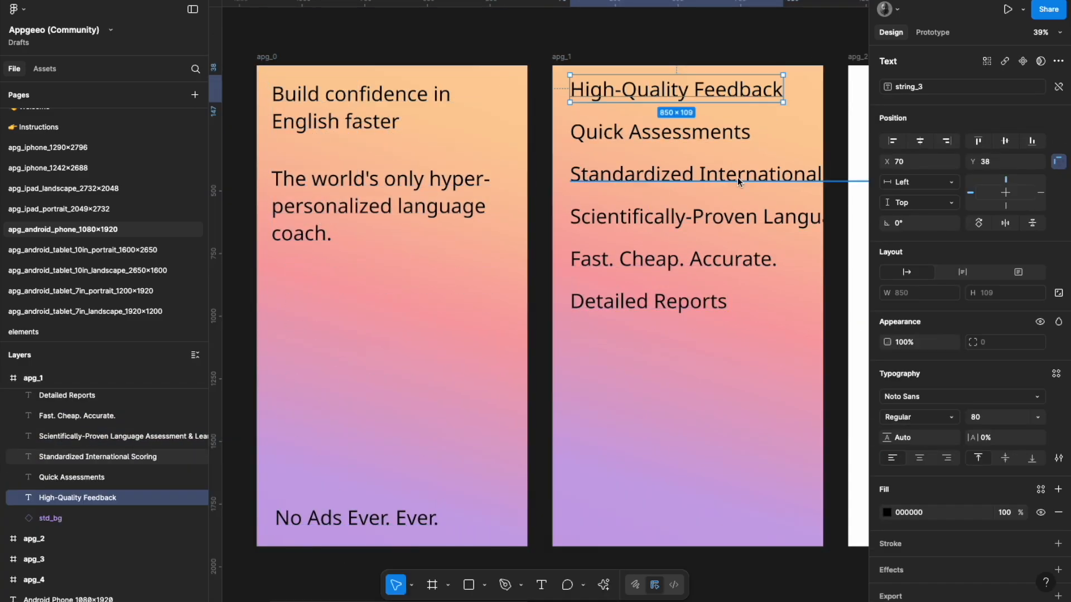
{"action": "left_click", "coordinate": [737, 181]}
{"action": "scroll", "coordinate": [737, 182], "scroll_direction": "right", "scroll_amount": 7}
{"action": "left_click_drag", "start_coordinate": [797, 183], "coordinate": [418, 189]}
{"action": "left_click_drag", "start_coordinate": [488, 207], "coordinate": [484, 467]}
{"action": "left_click_drag", "start_coordinate": [496, 36], "coordinate": [503, 210]}
{"action": "left_click_drag", "start_coordinate": [491, 145], "coordinate": [495, 112]}
{"action": "left_click_drag", "start_coordinate": [503, 362], "coordinate": [506, 327]}
{"action": "scroll", "coordinate": [506, 328], "scroll_direction": "left", "scroll_amount": 3}
- Color the string texts white (FFFFFF) and set the "Build confidence in English faster" heading to Bold, size 140, line height 120
{"action": "left_click", "coordinate": [886, 512]}
{"action": "left_click_drag", "start_coordinate": [762, 423], "coordinate": [725, 341]}
{"action": "left_click", "coordinate": [363, 92]}
{"action": "left_click", "coordinate": [998, 418]}
{"action": "type", "text": "140"}
{"action": "left_click", "coordinate": [915, 441]}
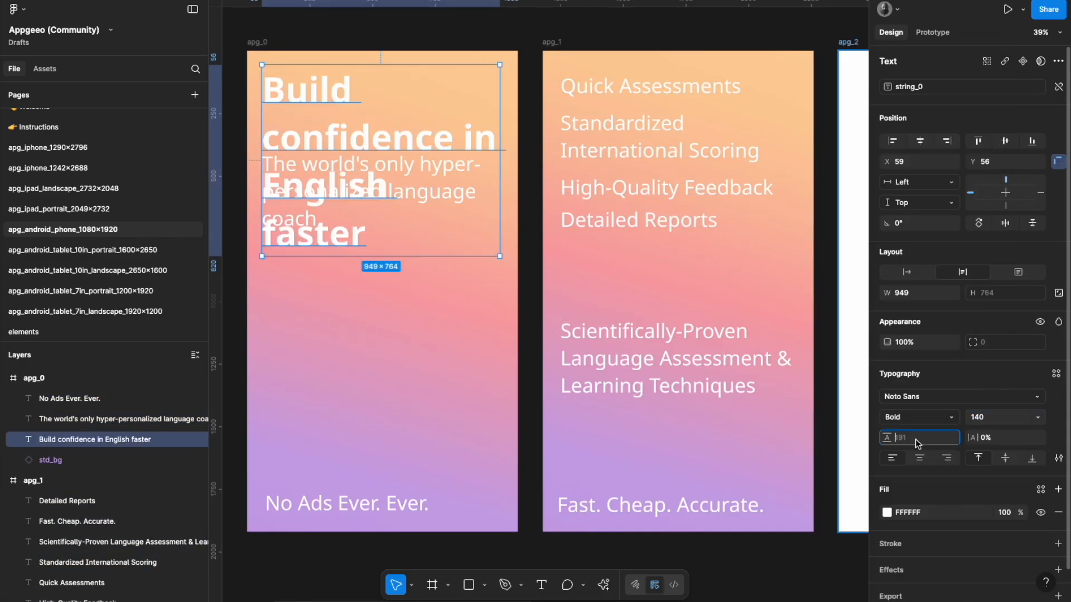
{"action": "type", "text": "120"}
- Set the apg_0 tagline to size 60 just beneath the heading, and line up "No Ads Ever. Ever." with its left edge
{"action": "left_click", "coordinate": [276, 228]}
{"action": "left_click_drag", "start_coordinate": [276, 227], "coordinate": [276, 280]}
{"action": "left_click", "coordinate": [987, 419]}
{"action": "type", "text": "60"}
{"action": "left_click_drag", "start_coordinate": [311, 232], "coordinate": [310, 239]}
{"action": "key", "text": "f"}
{"action": "mouse_move", "coordinate": [340, 504]}
{"action": "left_mouse_down"}
{"action": "mouse_move", "coordinate": [340, 520]}
{"action": "mouse_move", "coordinate": [383, 504]}
{"action": "left_mouse_up"}
{"action": "left_click_drag", "start_coordinate": [340, 234], "coordinate": [340, 239]}
- Align "Fast. Cheap. Accurate." to the bottom of apg_1 and set the Quick Assessments heading to Bold, size 100
{"action": "left_click", "coordinate": [669, 506]}
{"action": "left_click", "coordinate": [1032, 142]}
{"action": "left_click", "coordinate": [652, 87]}
{"action": "type", "text": "100"}
- Set the Standardized International Scoring text to line height 80 and size 60
{"action": "left_click", "coordinate": [652, 146]}
{"action": "left_click", "coordinate": [923, 438]}
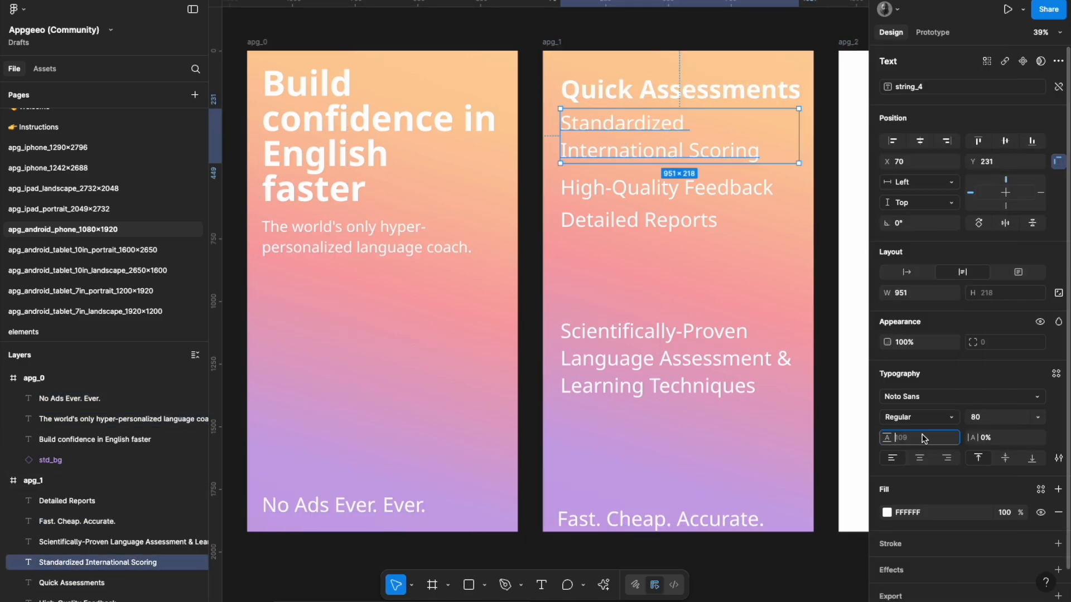
{"action": "type", "text": "80"}
{"action": "left_click", "coordinate": [996, 417]}
{"action": "type", "text": "60"}
- Set High-Quality Feedback and Detailed Reports to size 60 and close up the gaps beneath Standardized International Scoring
{"action": "left_click", "coordinate": [652, 188]}
{"action": "left_click", "coordinate": [641, 221], "text": "shift"}
{"action": "left_click", "coordinate": [997, 410]}
{"action": "type", "text": "60"}
{"action": "left_click_drag", "start_coordinate": [607, 219], "coordinate": [607, 206]}
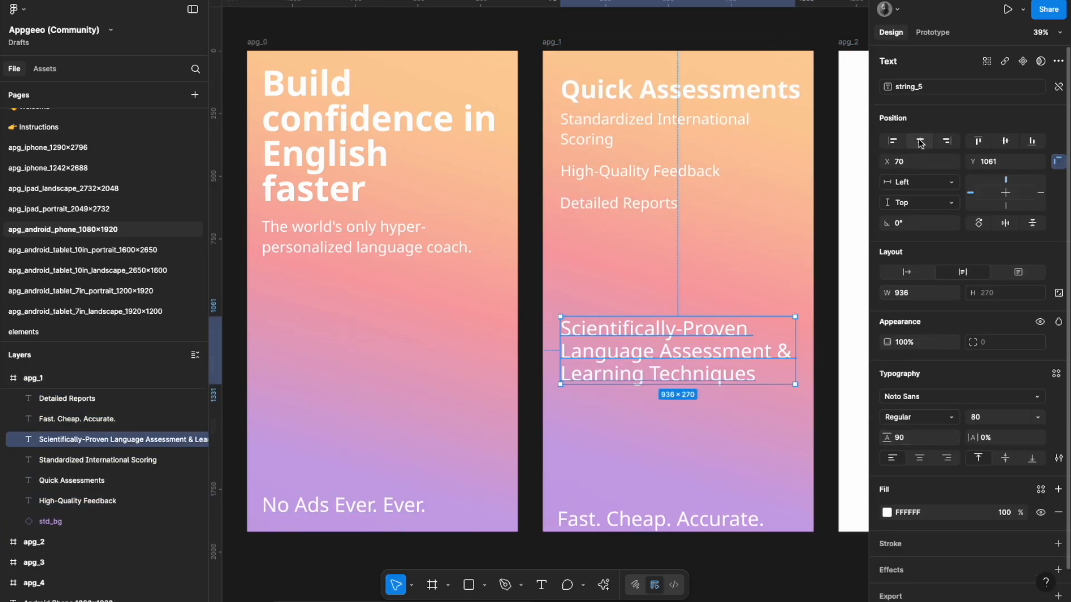
- Center the Scientifically-Proven text and "Fast. Cheap. Accurate." horizontally in apg_1, stacking them near the bottom of the frame
{"action": "left_click", "coordinate": [919, 142]}
{"action": "left_click", "coordinate": [920, 459]}
{"action": "left_click_drag", "start_coordinate": [725, 523], "coordinate": [734, 507]}
{"action": "left_click", "coordinate": [919, 142]}
{"action": "left_click_drag", "start_coordinate": [678, 353], "coordinate": [677, 446]}
{"action": "left_click", "coordinate": [1032, 459]}
- Center "No Ads Ever. Ever." horizontally in apg_0
{"action": "left_click", "coordinate": [343, 505]}
{"action": "left_click", "coordinate": [919, 142]}
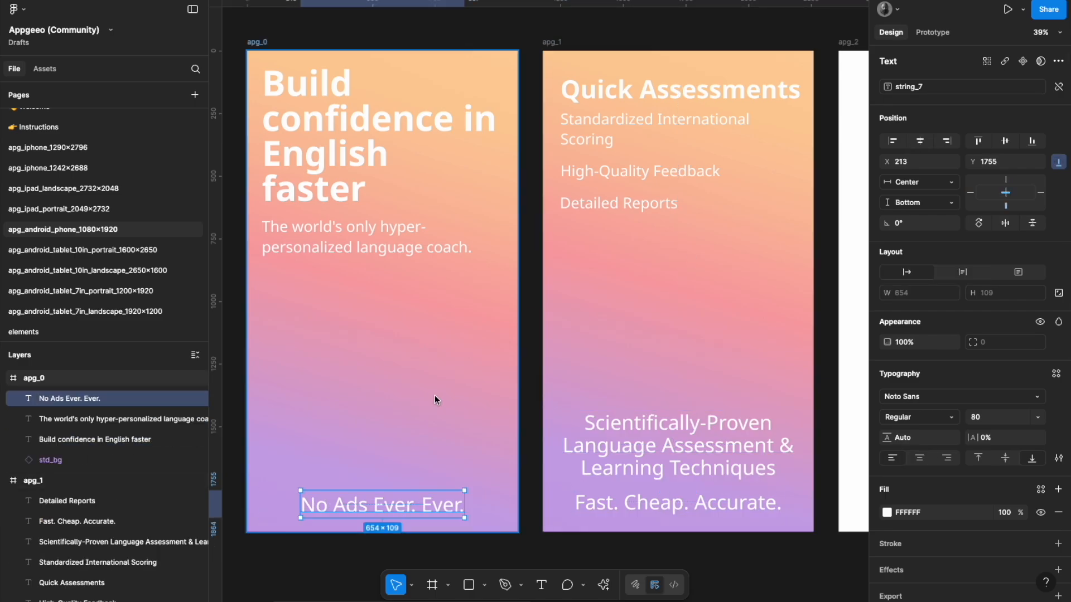
{"action": "left_click", "coordinate": [534, 375]}
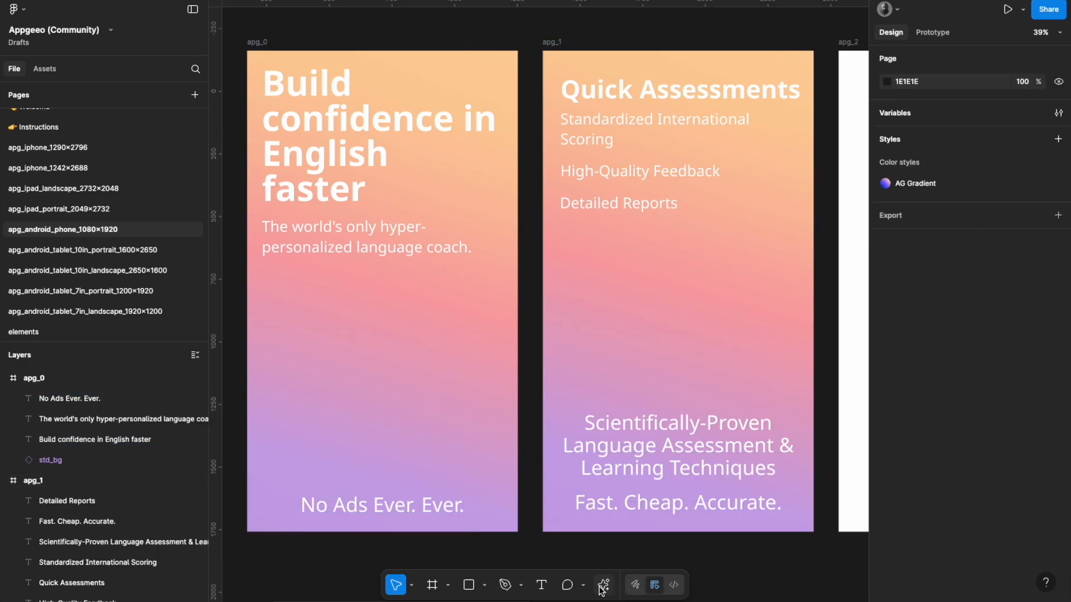
- Launch the Appgeeo Bridge plugin and preview the styled frames in Afrikaans (af)
{"action": "left_click", "coordinate": [603, 584]}
{"action": "left_click", "coordinate": [451, 416]}
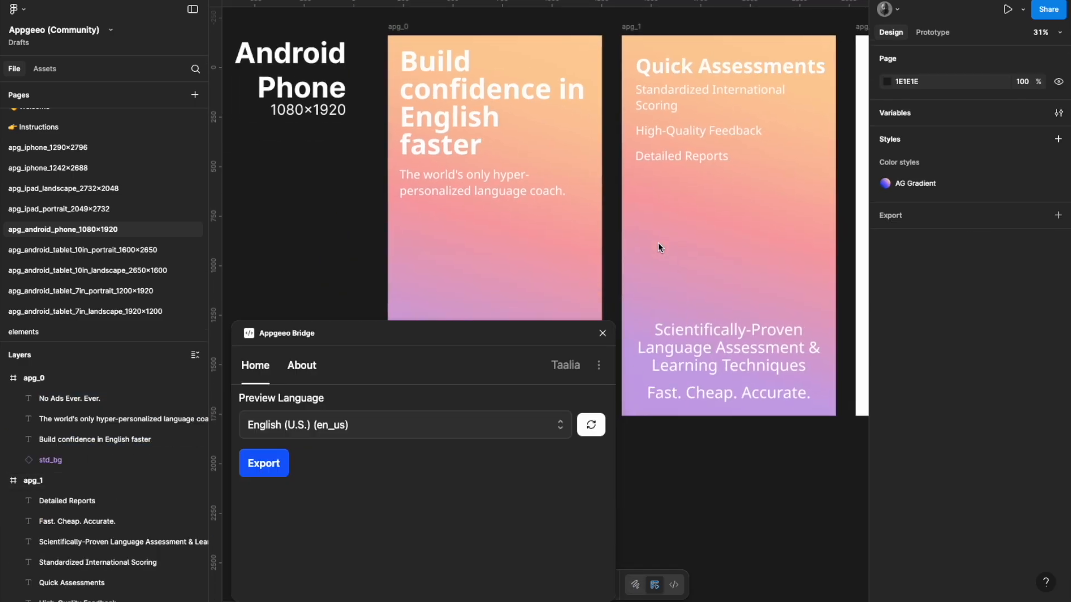
{"action": "left_click", "coordinate": [560, 432]}
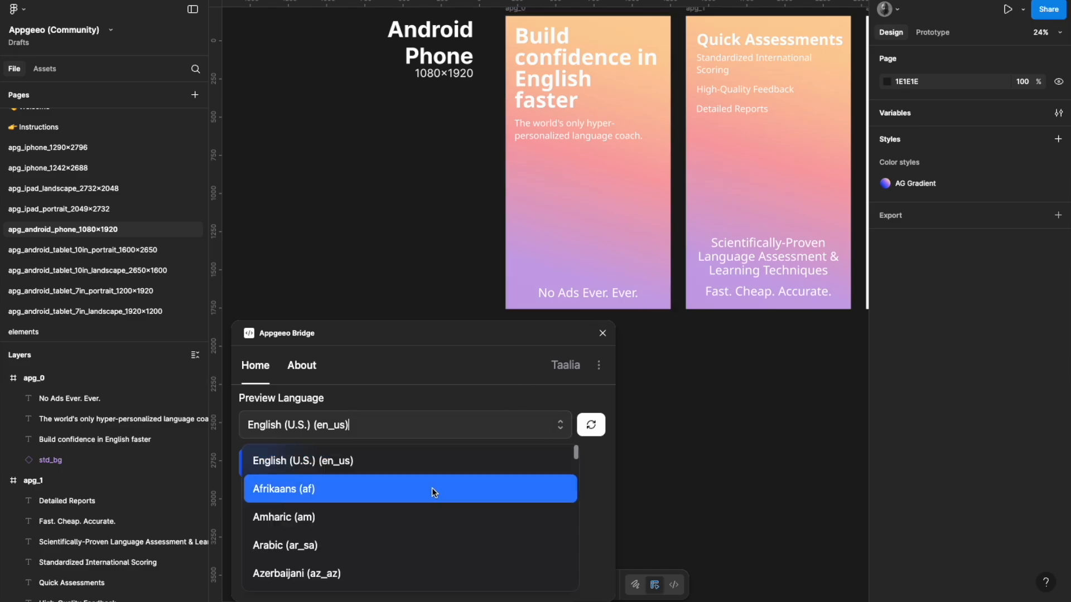
{"action": "left_click", "coordinate": [435, 491]}
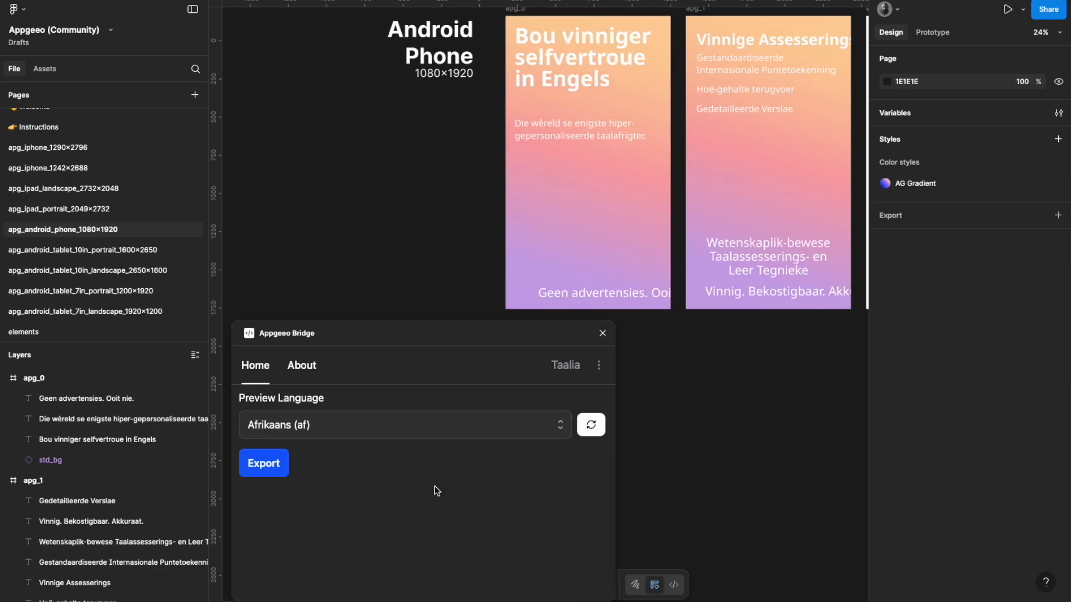
- Wrap the Quick Assessments heading within apg_1 and preview the adjusted layout in Afrikaans (af) and Arabic (ar_sa)
{"action": "left_click", "coordinate": [770, 40]}
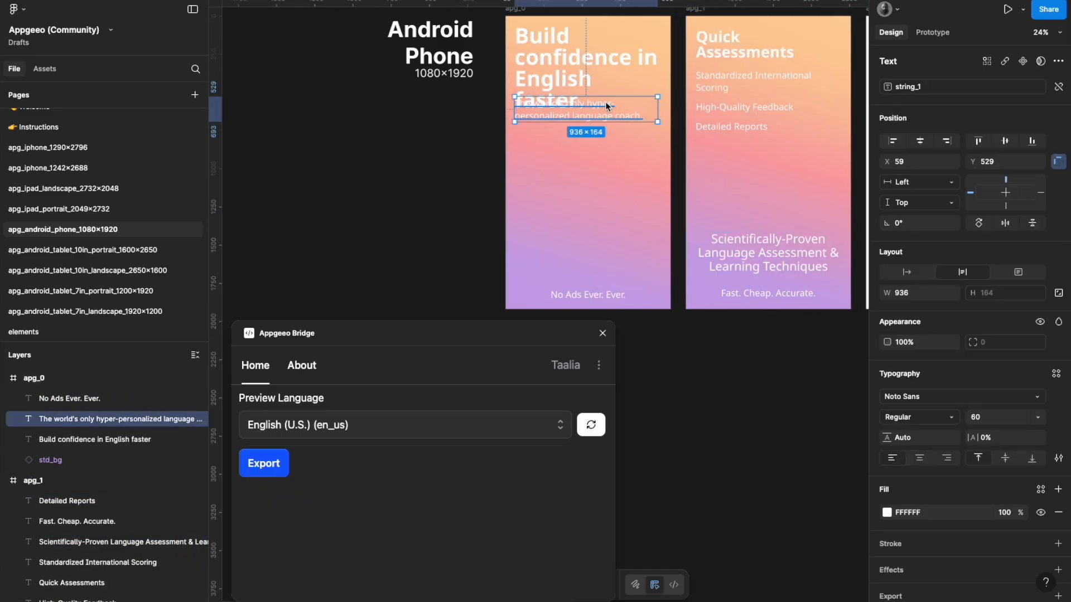
{"action": "left_click", "coordinate": [555, 427]}
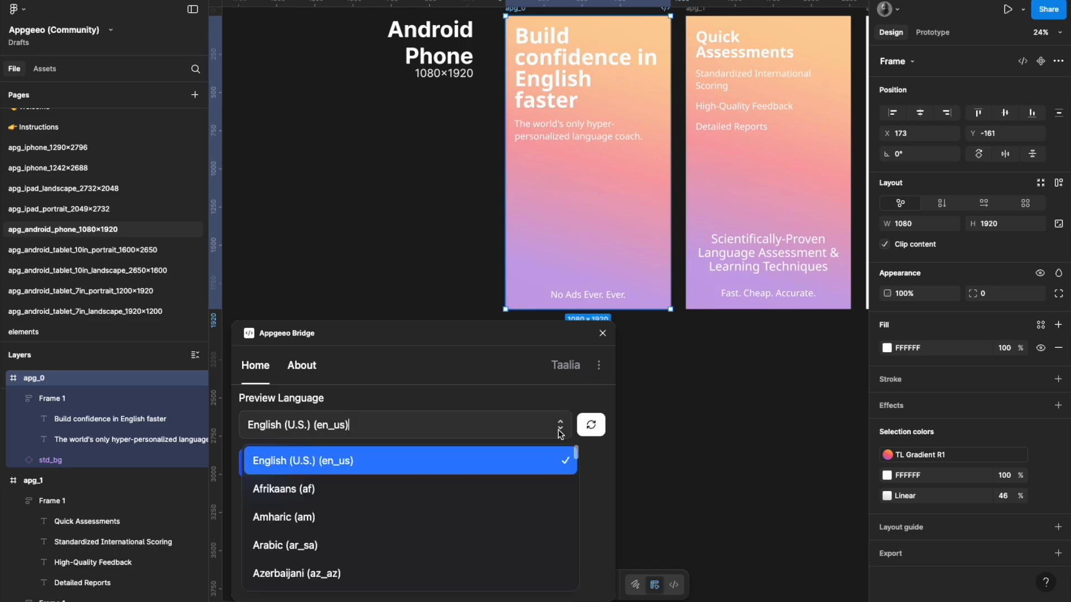
{"action": "left_click", "coordinate": [437, 489]}
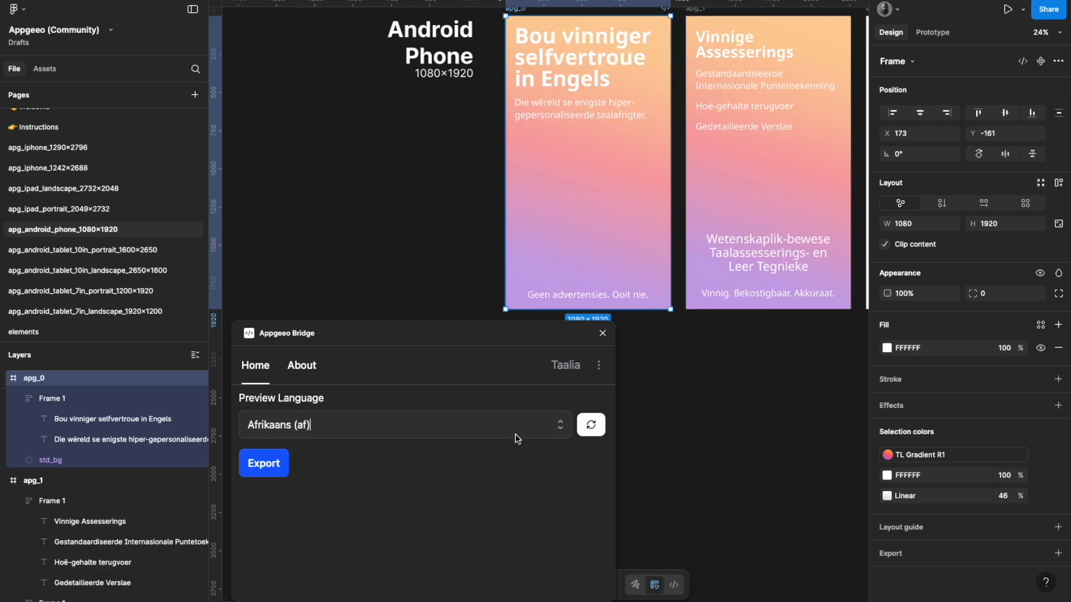
{"action": "left_click", "coordinate": [556, 429]}
{"action": "left_click", "coordinate": [458, 509]}
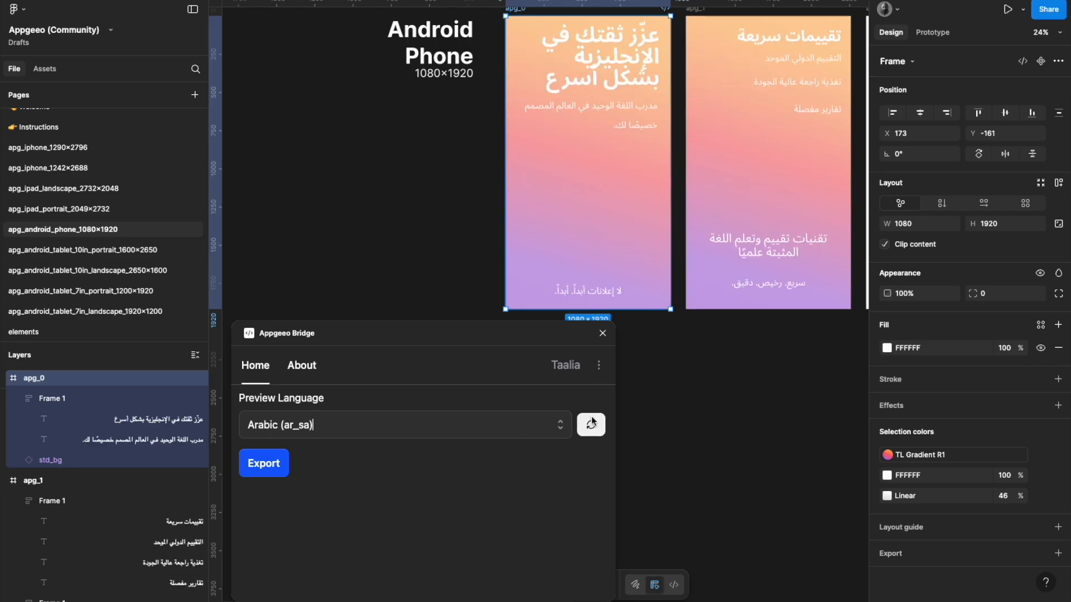
- Preview the Android frames in German (de_de), Greek (el_gr) and Vietnamese (vi) with the Appgeeo Bridge plugin
{"action": "left_click", "coordinate": [558, 427]}
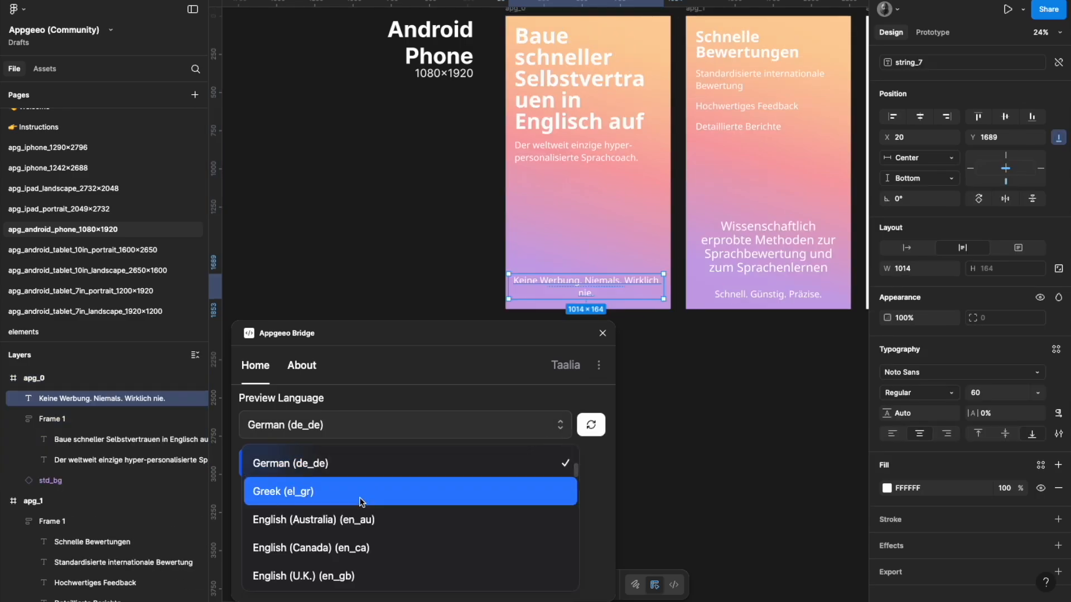
{"action": "left_click", "coordinate": [361, 501]}
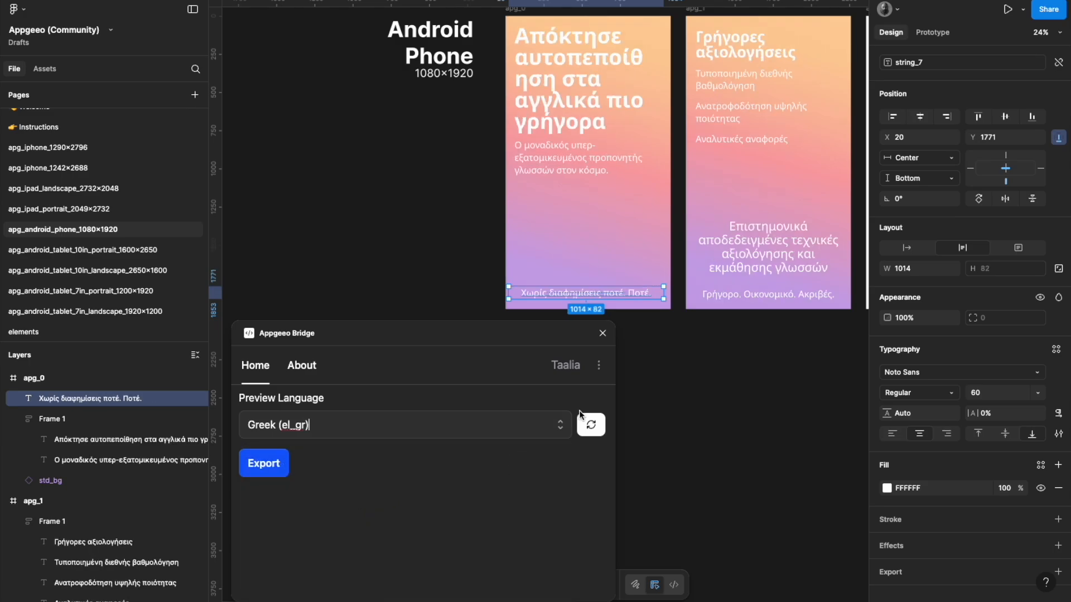
{"action": "left_click", "coordinate": [560, 432]}
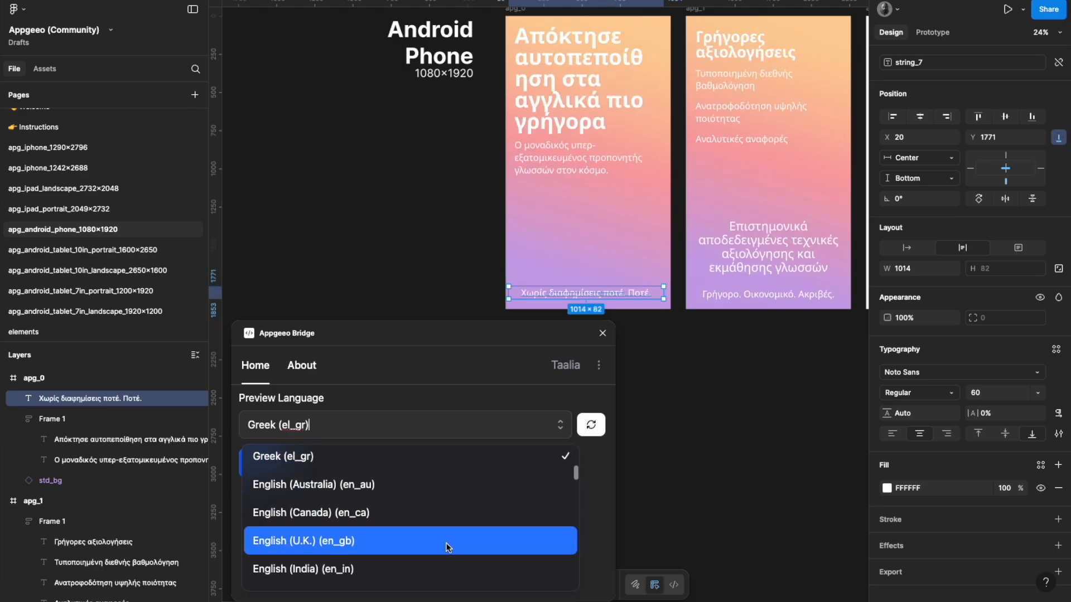
{"action": "scroll", "coordinate": [446, 543], "scroll_direction": "down", "scroll_amount": 5}
{"action": "scroll", "coordinate": [446, 545], "scroll_direction": "down", "scroll_amount": 10}
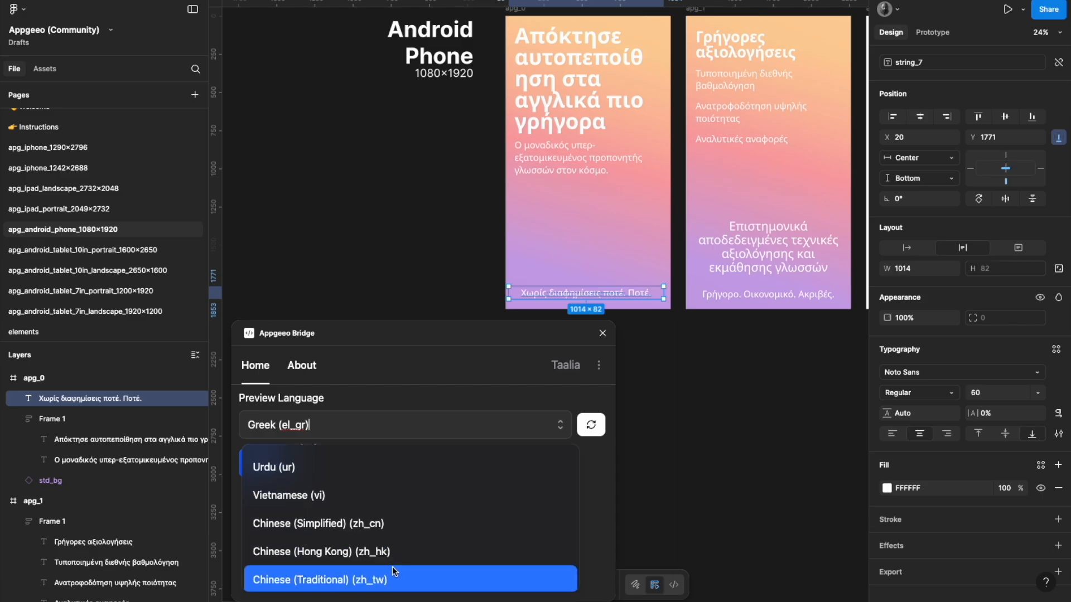
{"action": "left_click", "coordinate": [392, 497]}
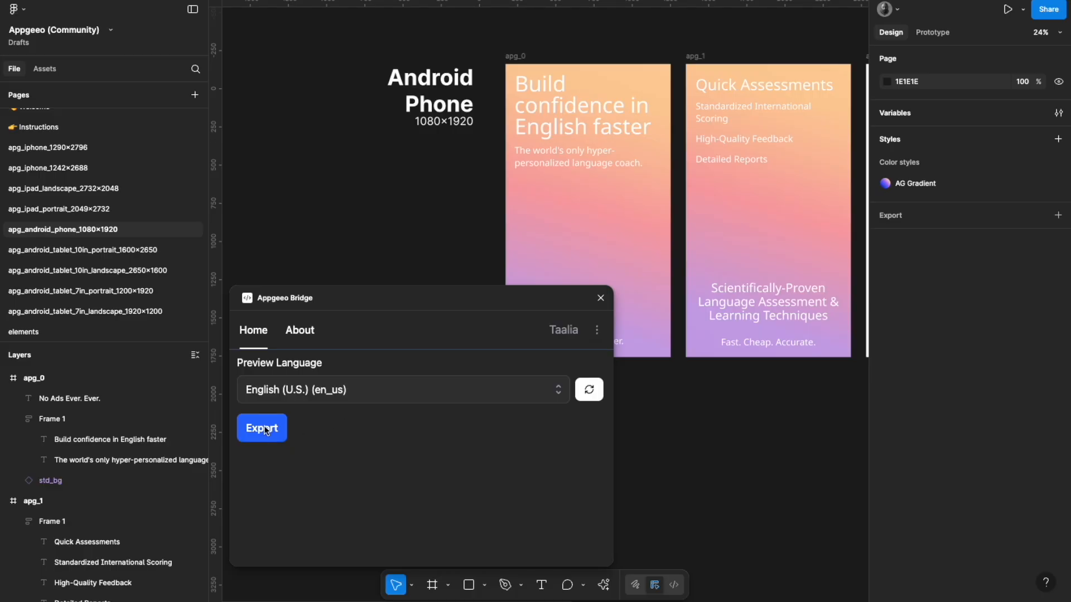
- Export the current page in all languages from the Appgeeo Bridge plugin
{"action": "left_click", "coordinate": [277, 437]}
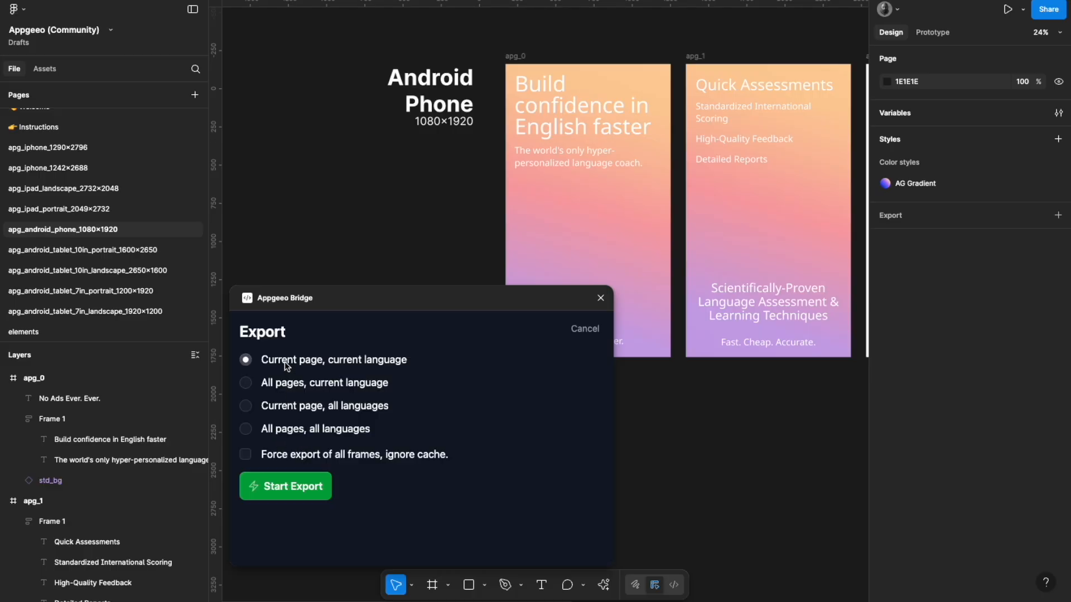
{"action": "left_click", "coordinate": [288, 411]}
{"action": "left_click", "coordinate": [281, 486]}
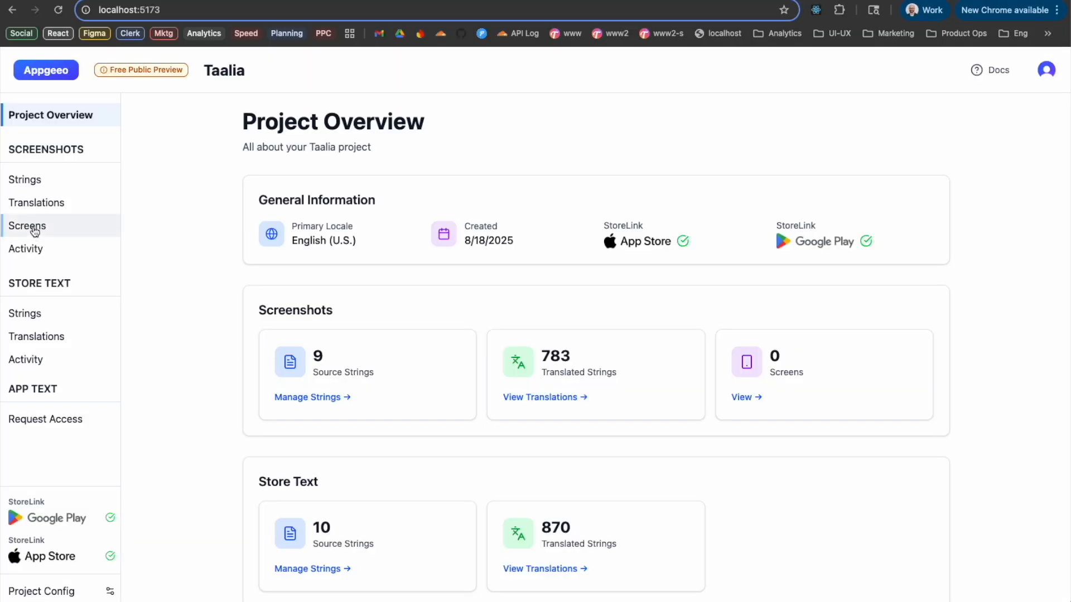
- Switch to the Appgeeo web dashboard and review Taalia's exported screens in Afrikaans (af) and Swahili (sw)
{"action": "left_click", "coordinate": [34, 229]}
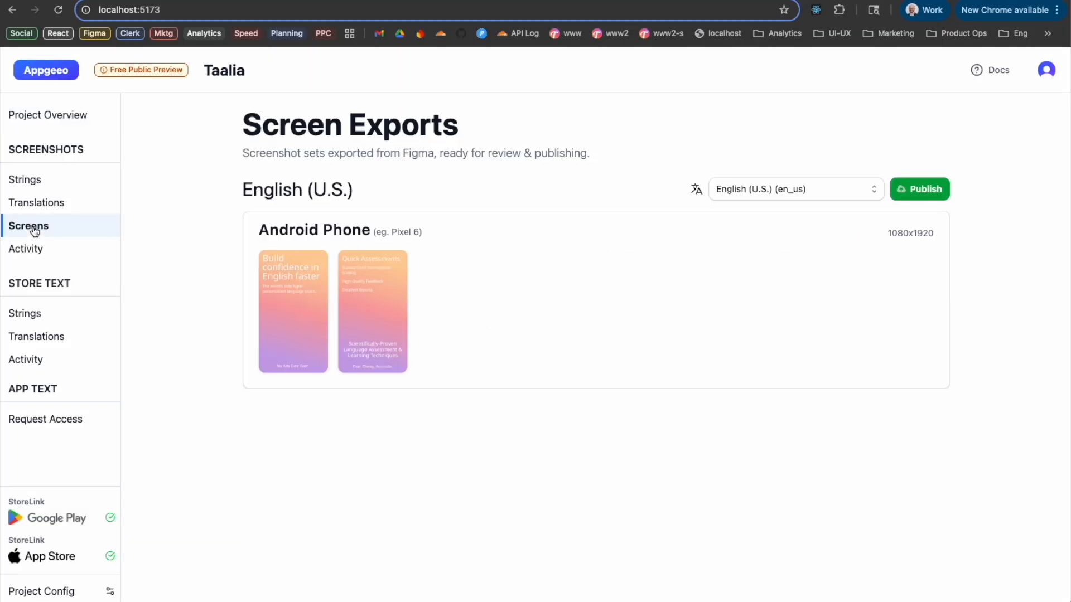
{"action": "left_click", "coordinate": [867, 190]}
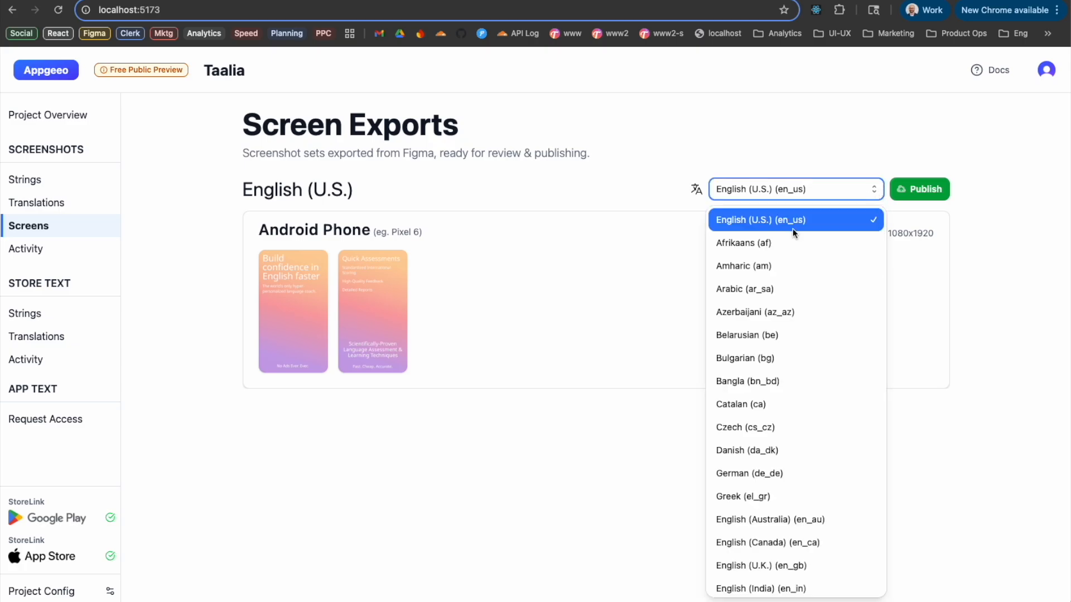
{"action": "left_click", "coordinate": [796, 243]}
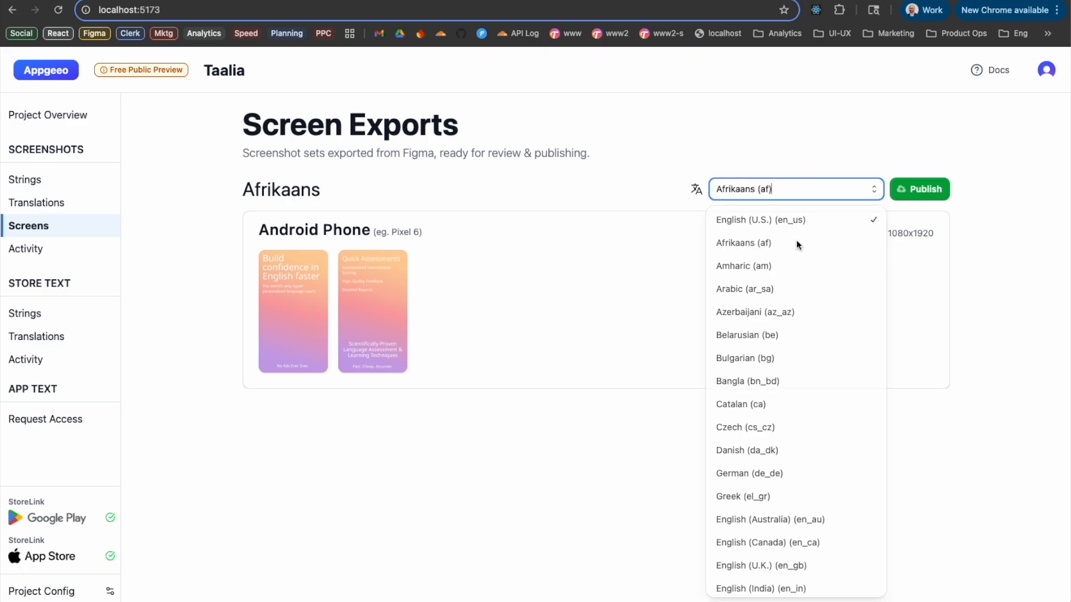
{"action": "left_click", "coordinate": [873, 192]}
{"action": "scroll", "coordinate": [796, 399], "scroll_direction": "down", "scroll_amount": 10}
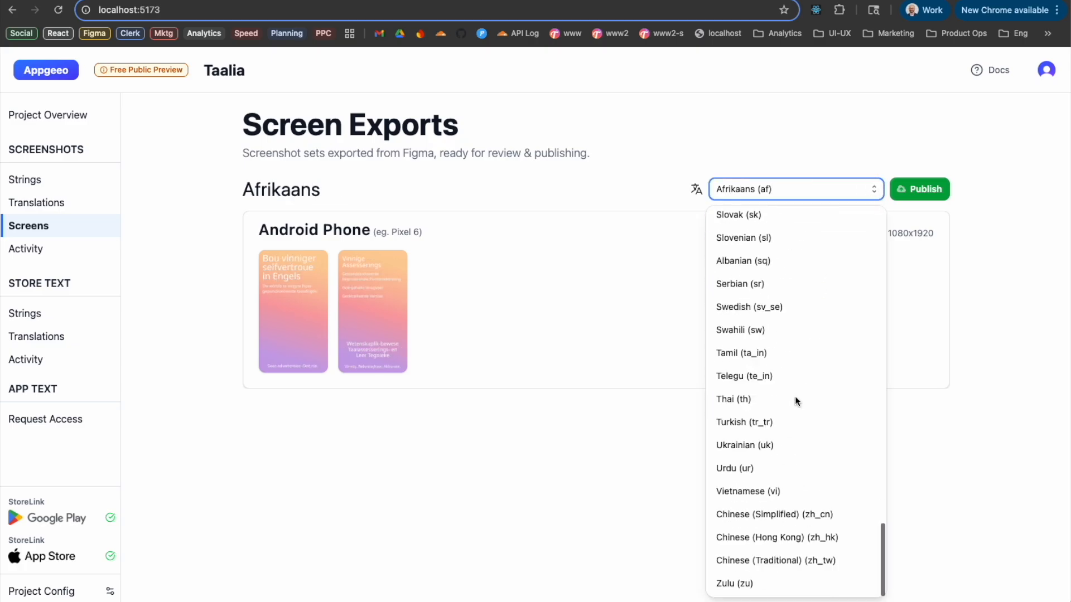
{"action": "left_click", "coordinate": [787, 334]}
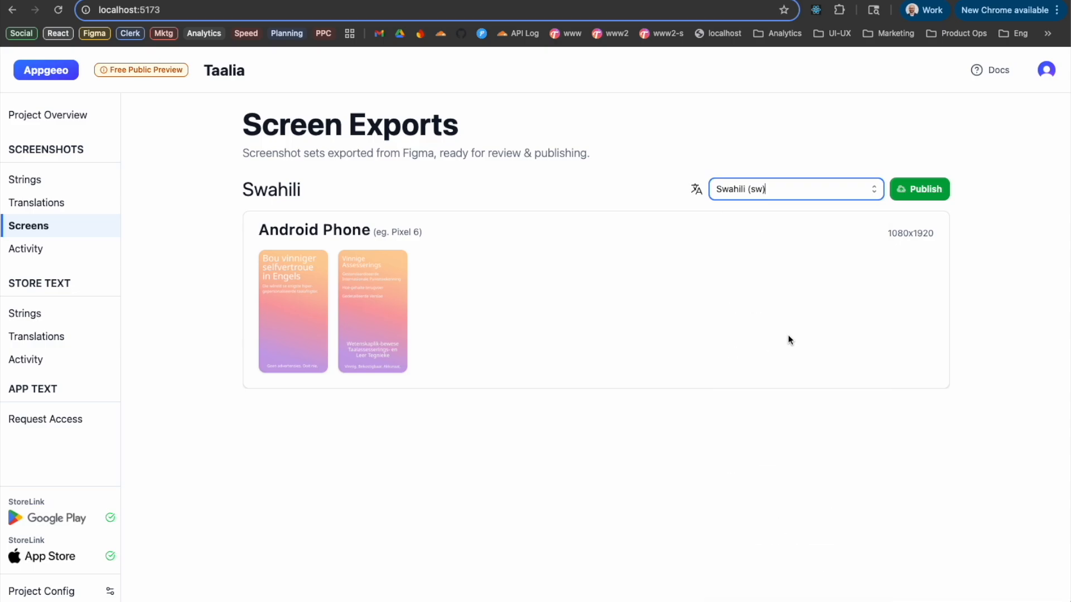
- Display the Arabic and Swedish (sv_se) screen exports, and inspect the Swedish Android Phone screenshots enlarged
{"action": "left_click", "coordinate": [874, 187]}
{"action": "scroll", "coordinate": [776, 390], "scroll_direction": "down", "scroll_amount": 5}
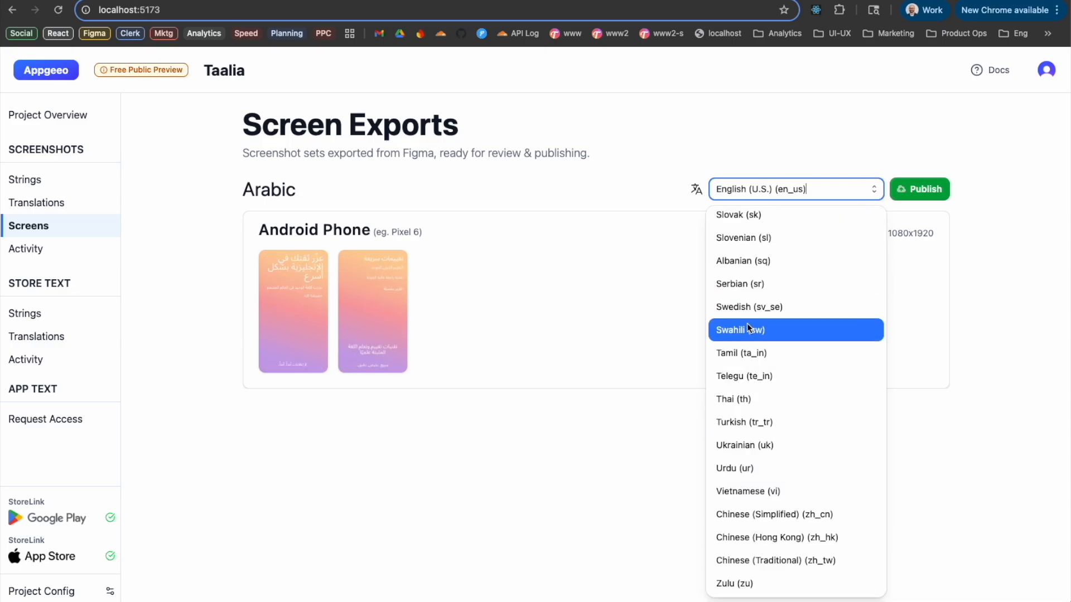
{"action": "left_click", "coordinate": [747, 307]}
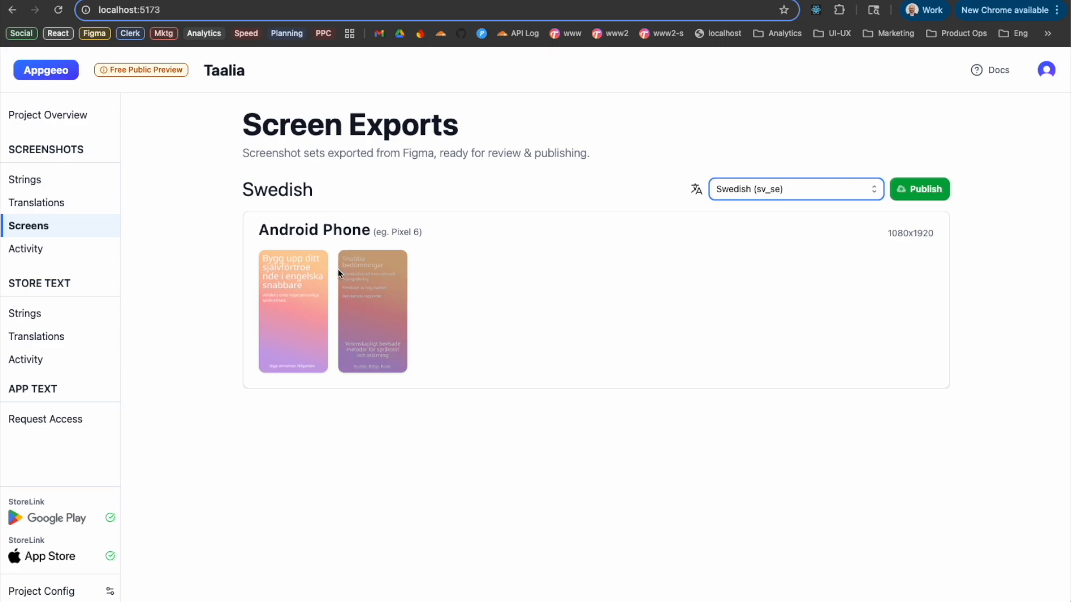
{"action": "left_click", "coordinate": [314, 299]}
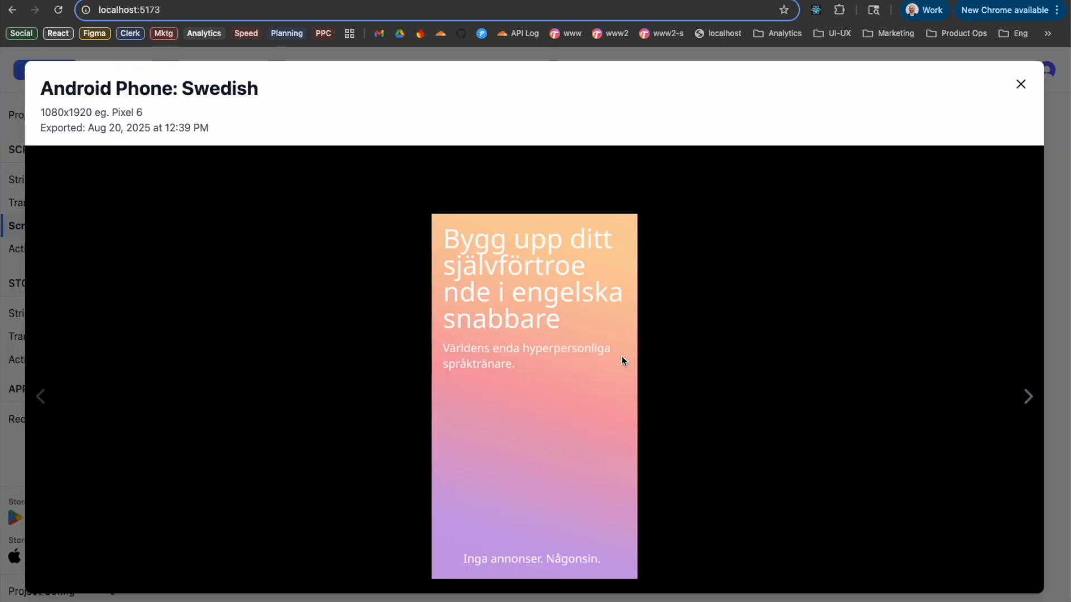
{"action": "left_click", "coordinate": [1029, 396]}
{"action": "left_click", "coordinate": [1024, 83]}
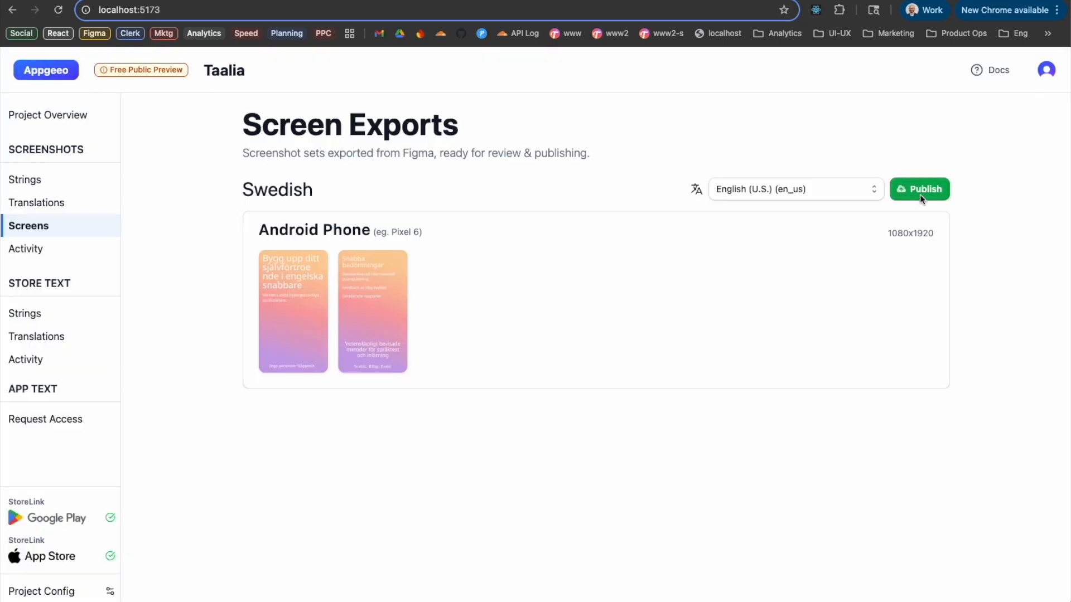
- Publish the exported screenshots to Google Play for all languages
{"action": "left_click", "coordinate": [920, 193]}
{"action": "left_click", "coordinate": [913, 243]}
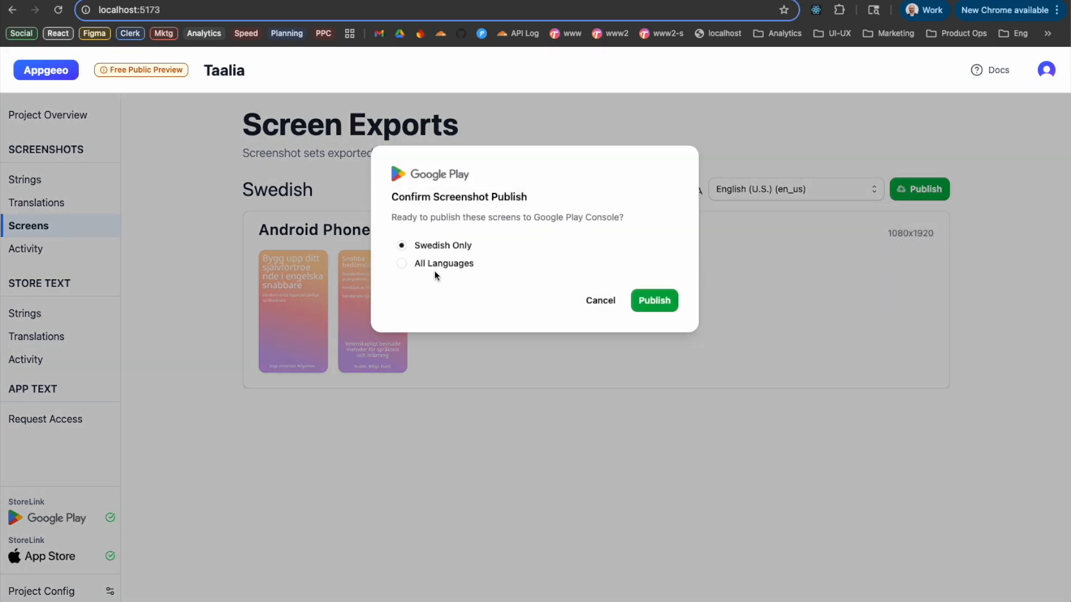
{"action": "left_click", "coordinate": [437, 266]}
{"action": "left_click", "coordinate": [653, 301]}
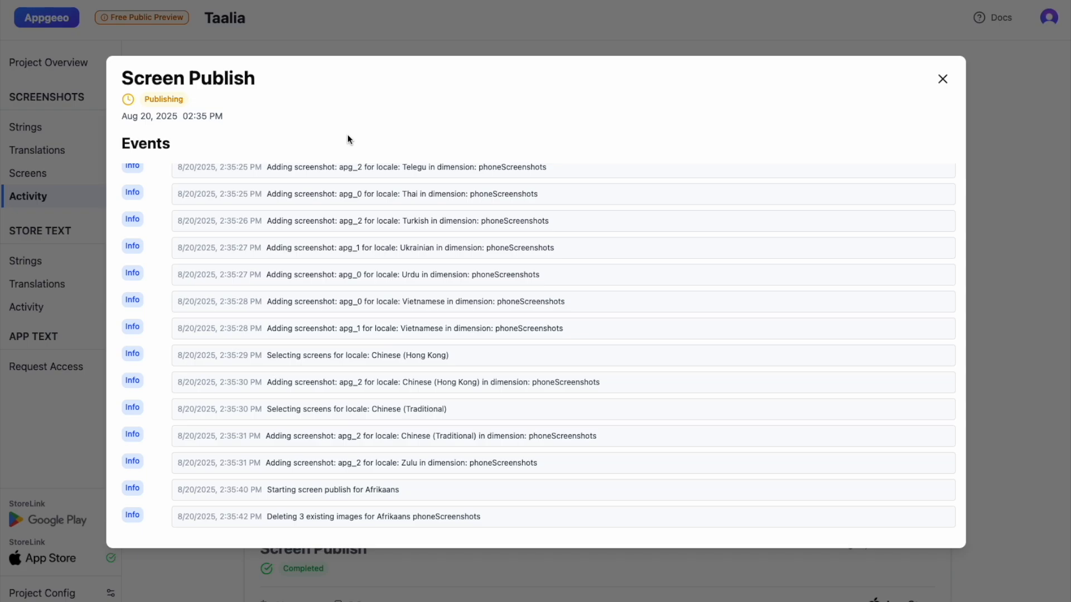